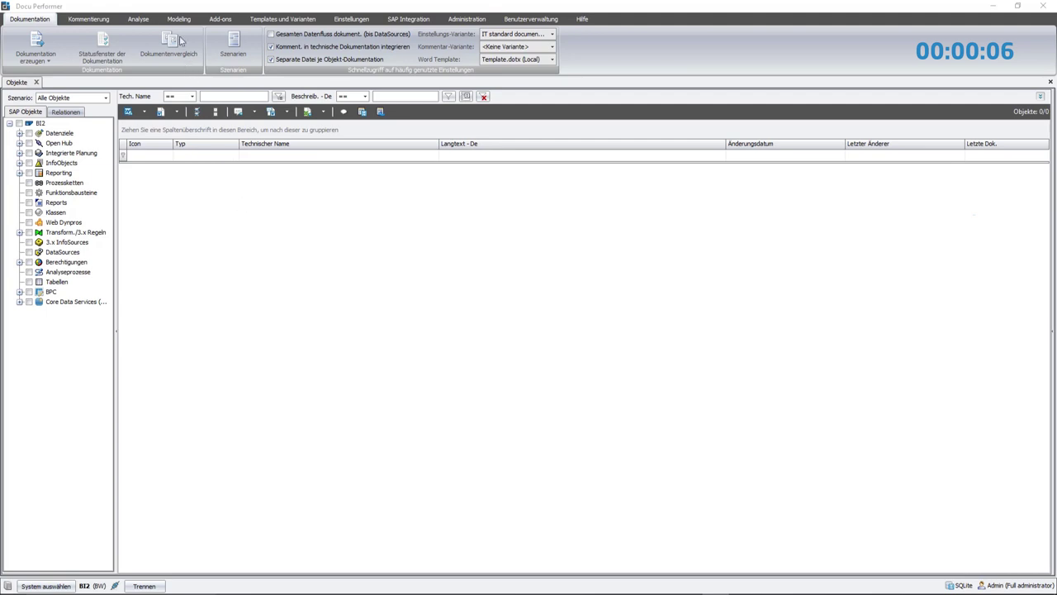
- Activate the BESTELLHISTORIE modeling project and open the import of InfoProviders from SAP
{"action": "left_click", "coordinate": [234, 142]}
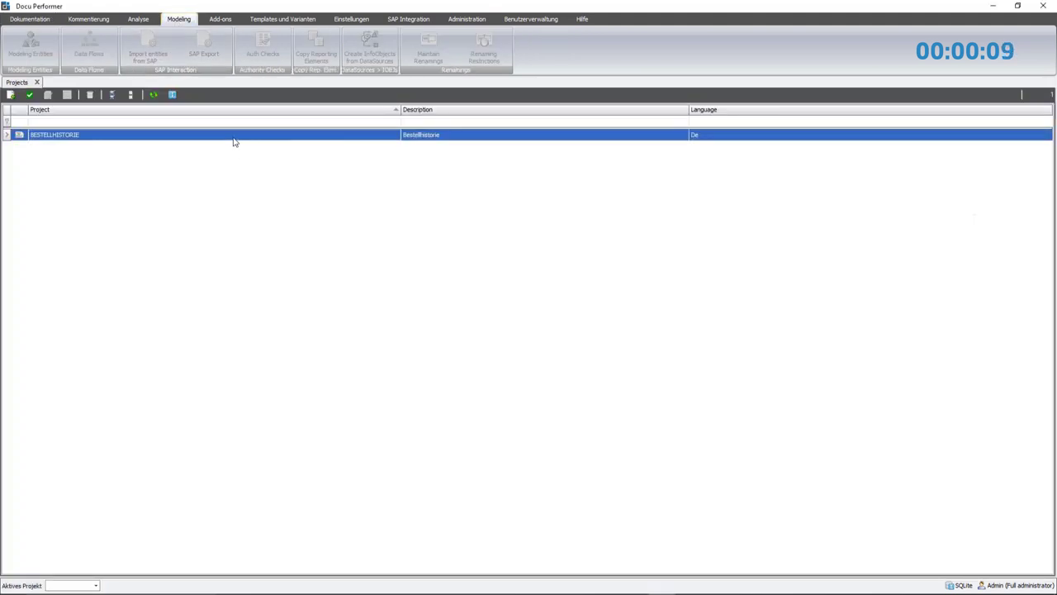
{"action": "right_click", "coordinate": [125, 135]}
{"action": "left_click", "coordinate": [164, 141]}
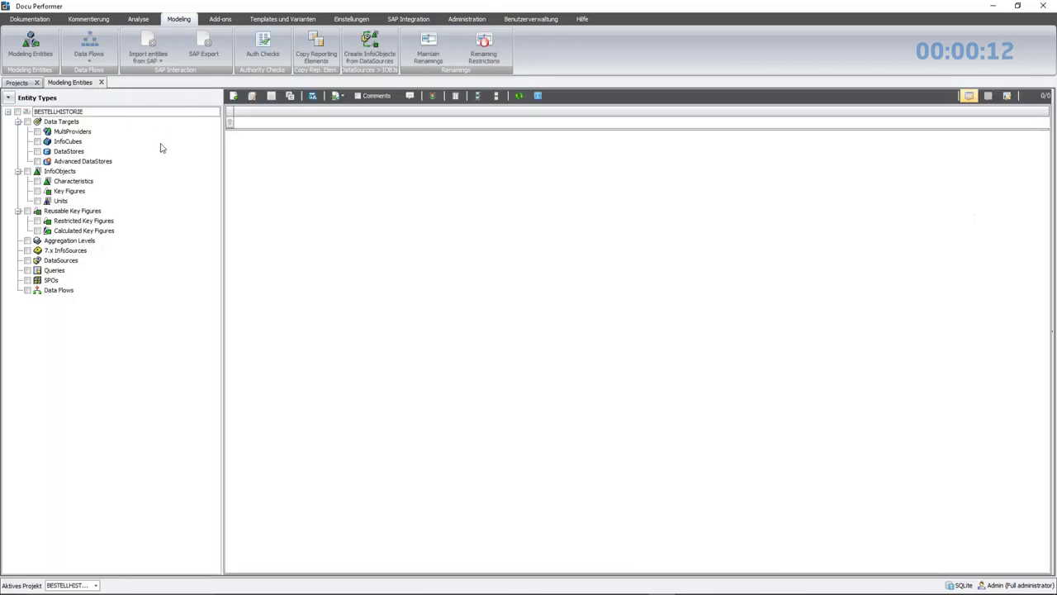
{"action": "left_click", "coordinate": [165, 58]}
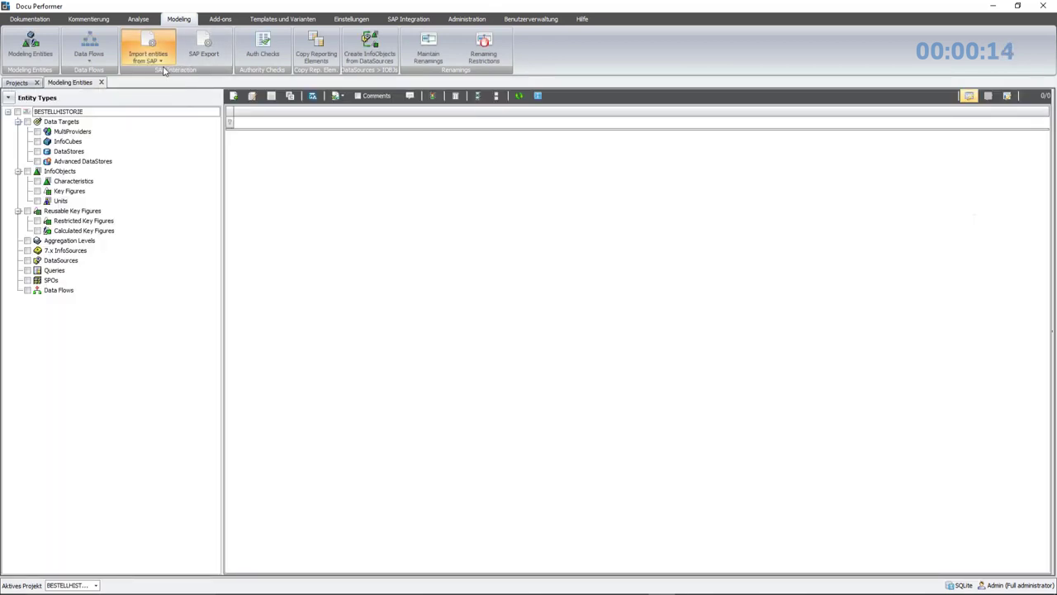
{"action": "left_click", "coordinate": [156, 73]}
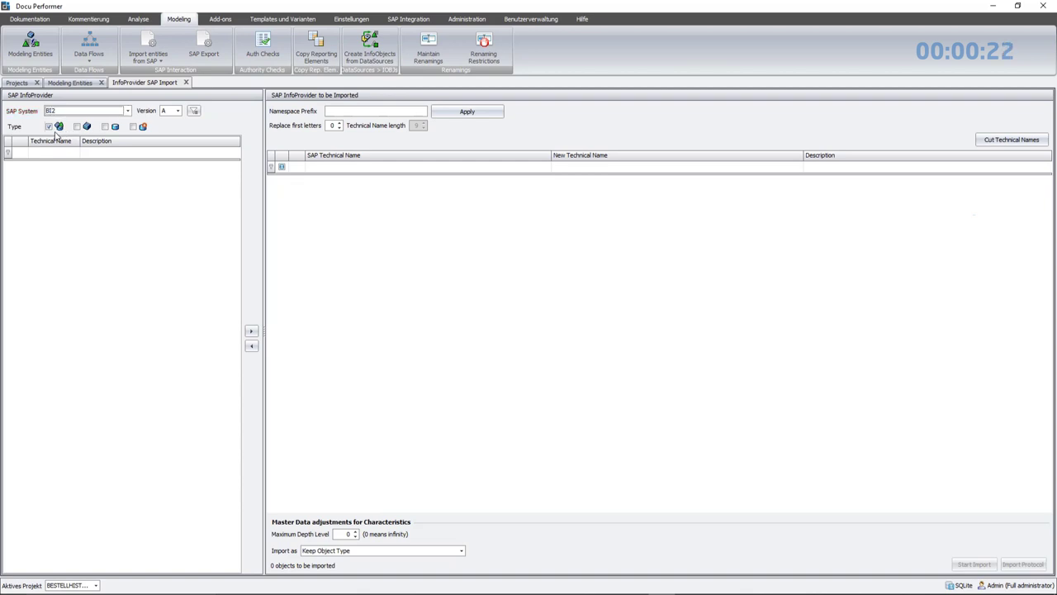
- Restrict the SAP InfoProvider list to InfoCubes and DataStores without MultiProviders, keeping version A
{"action": "left_click", "coordinate": [49, 126]}
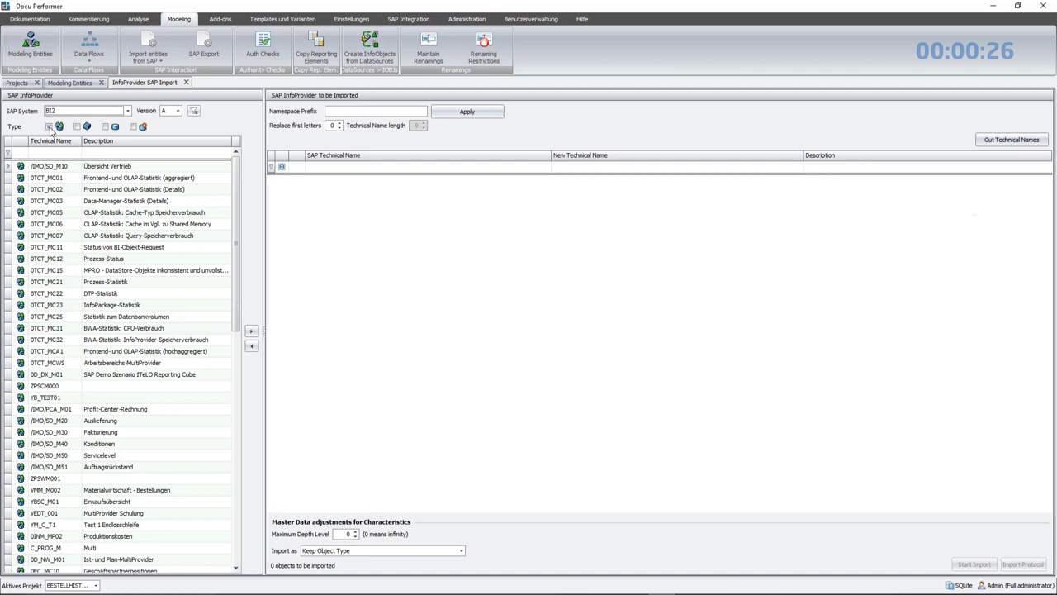
{"action": "left_click", "coordinate": [76, 126]}
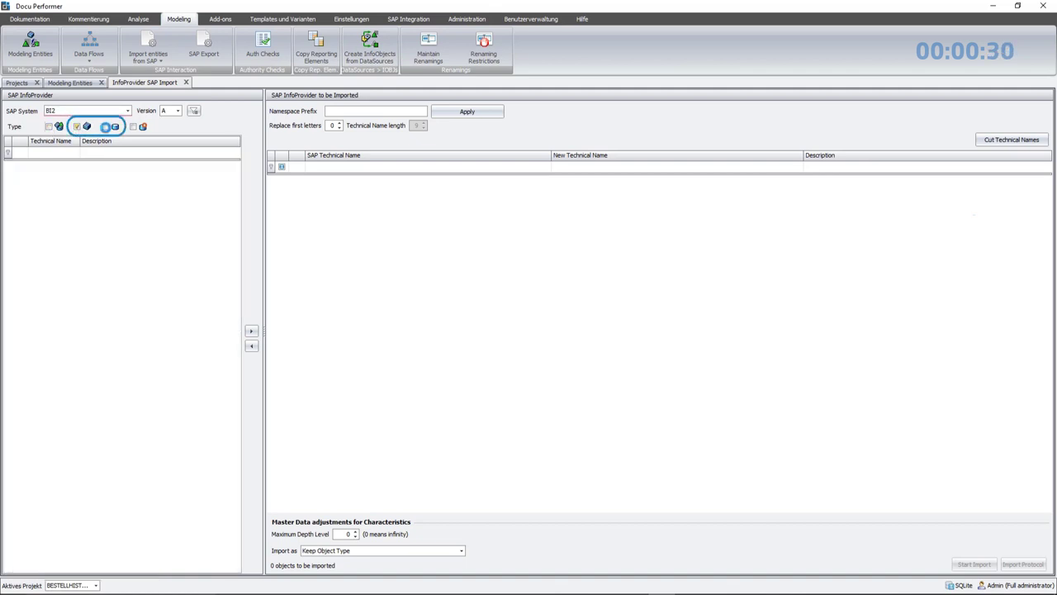
{"action": "left_click", "coordinate": [105, 126]}
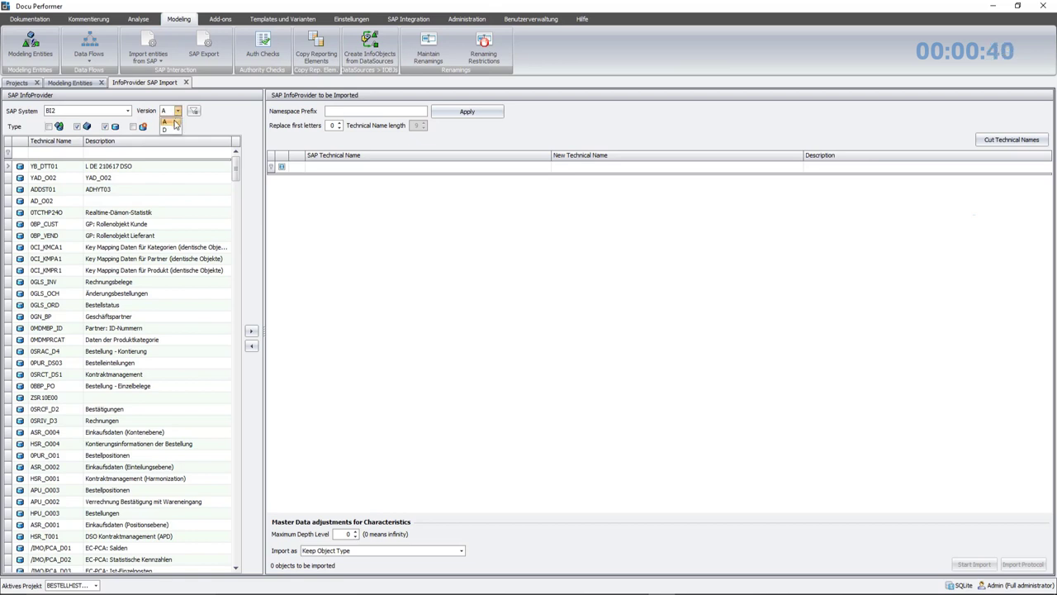
{"action": "left_click", "coordinate": [176, 112]}
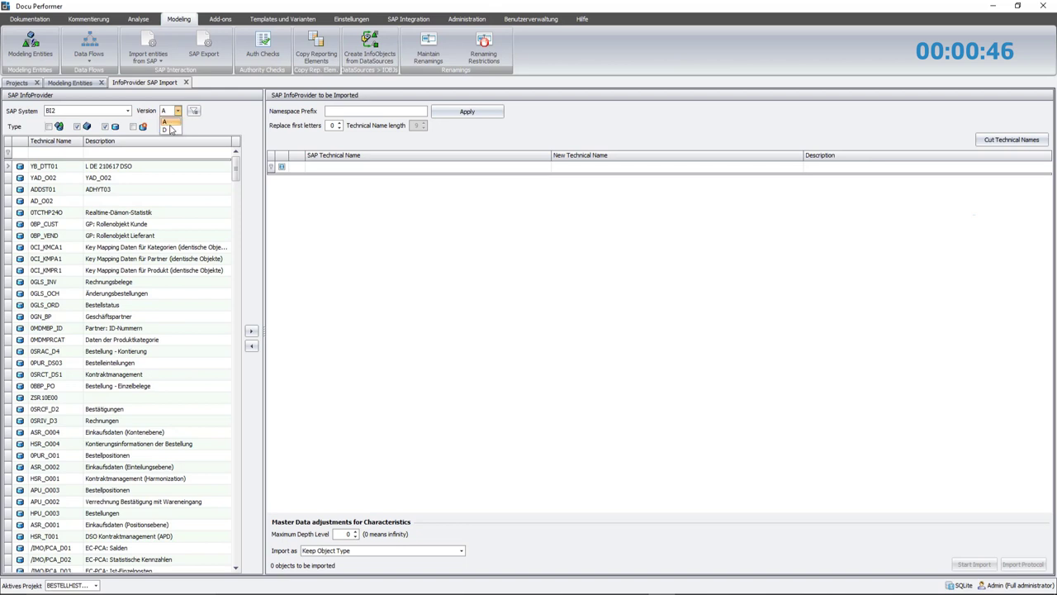
{"action": "left_click", "coordinate": [167, 122]}
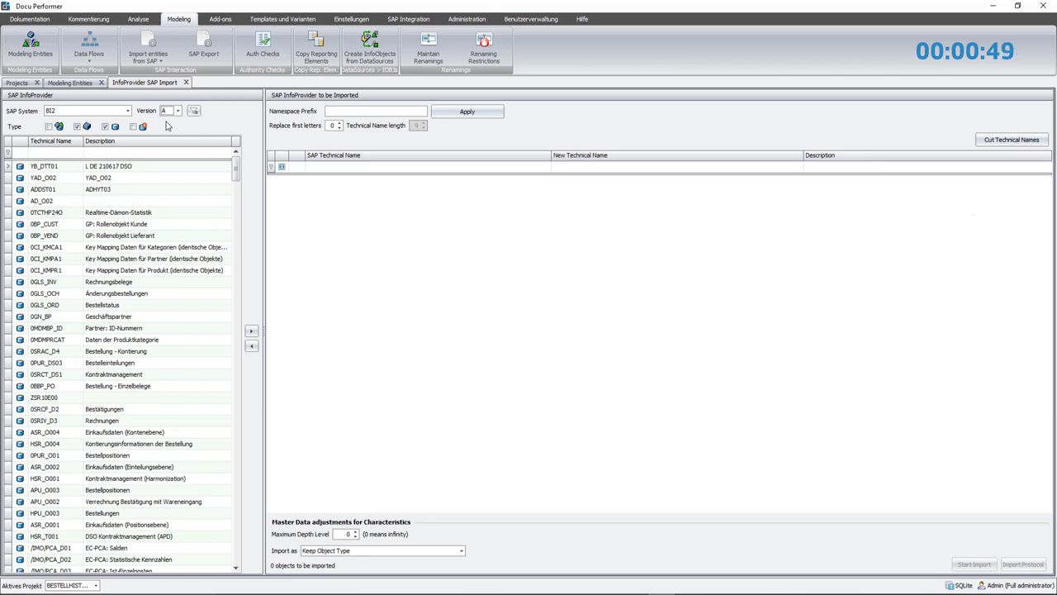
- Filter the SAP InfoProviders by technical name ZSR and add the InfoCube ZSR_IC_01 to the objects to import
{"action": "left_click", "coordinate": [66, 153]}
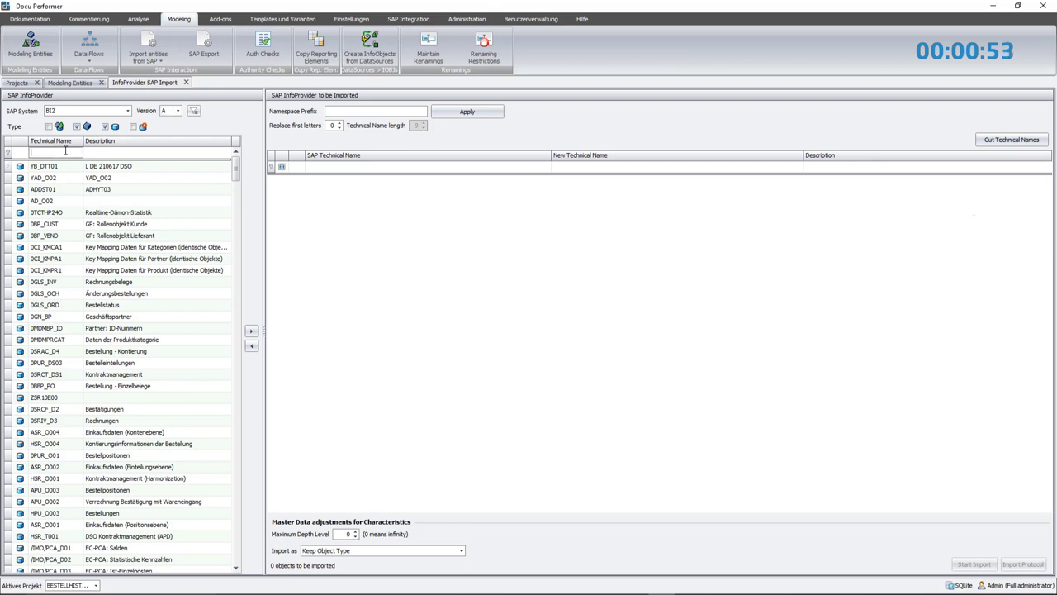
{"action": "type", "text": "ZSR"}
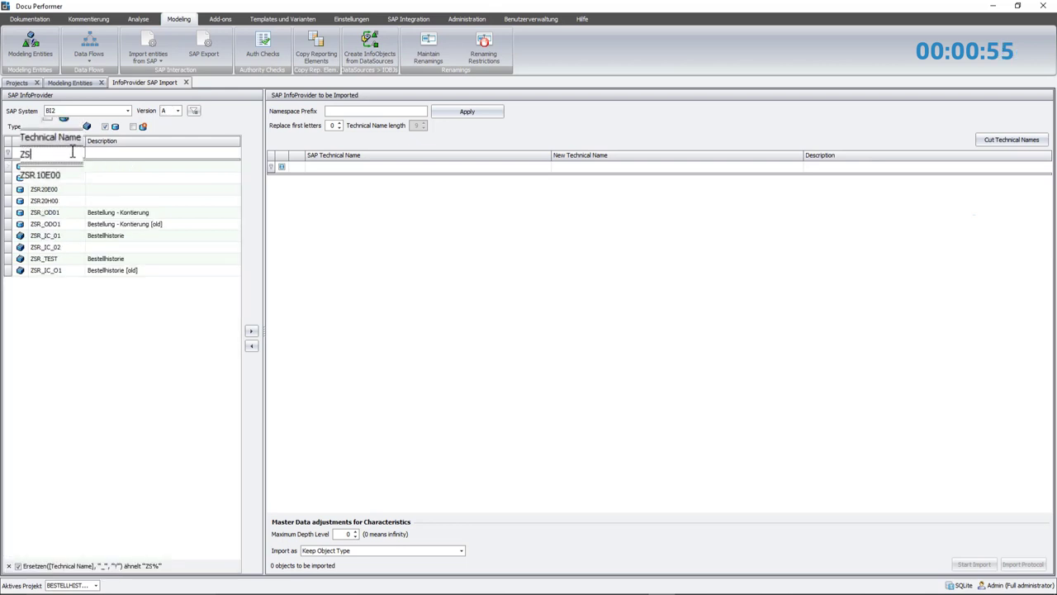
{"action": "left_click", "coordinate": [72, 235]}
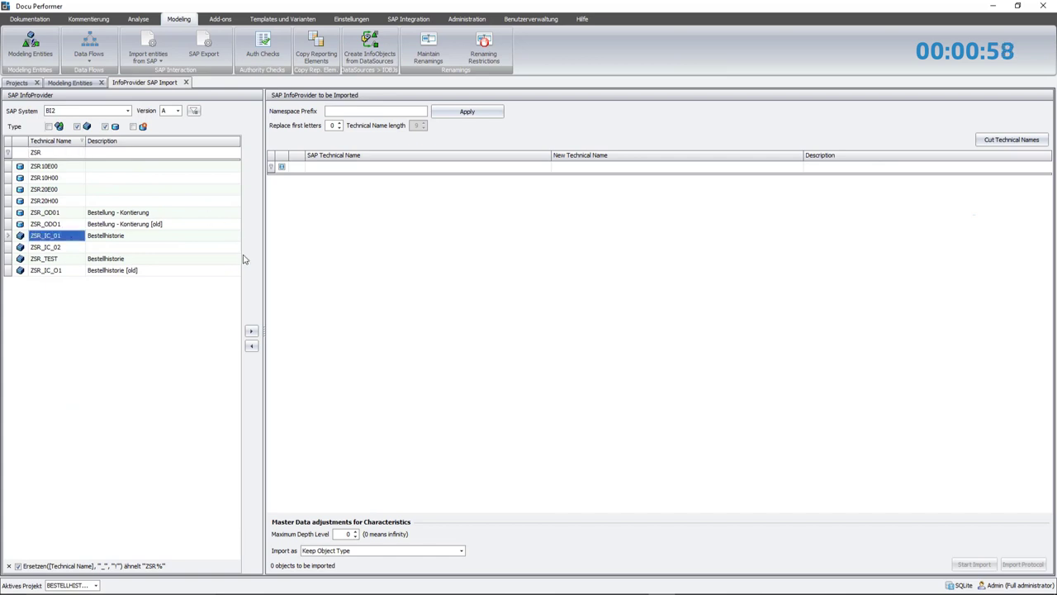
{"action": "left_click", "coordinate": [252, 333]}
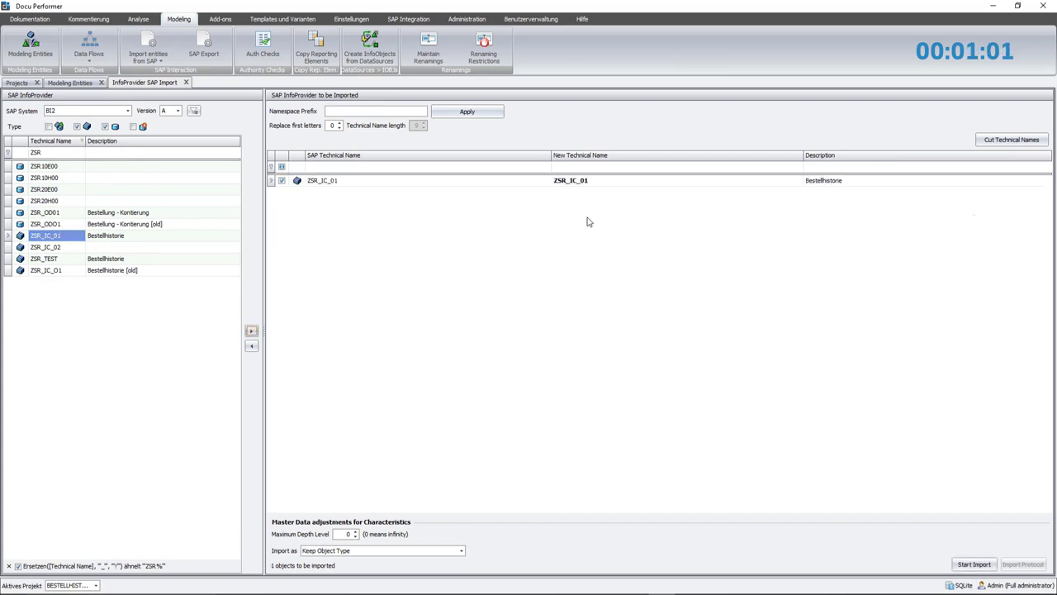
- Set the new technical name of ZSR_IC_01 to RSR_A001
{"action": "left_click", "coordinate": [606, 180]}
{"action": "left_click_drag", "start_coordinate": [605, 180], "coordinate": [507, 173]}
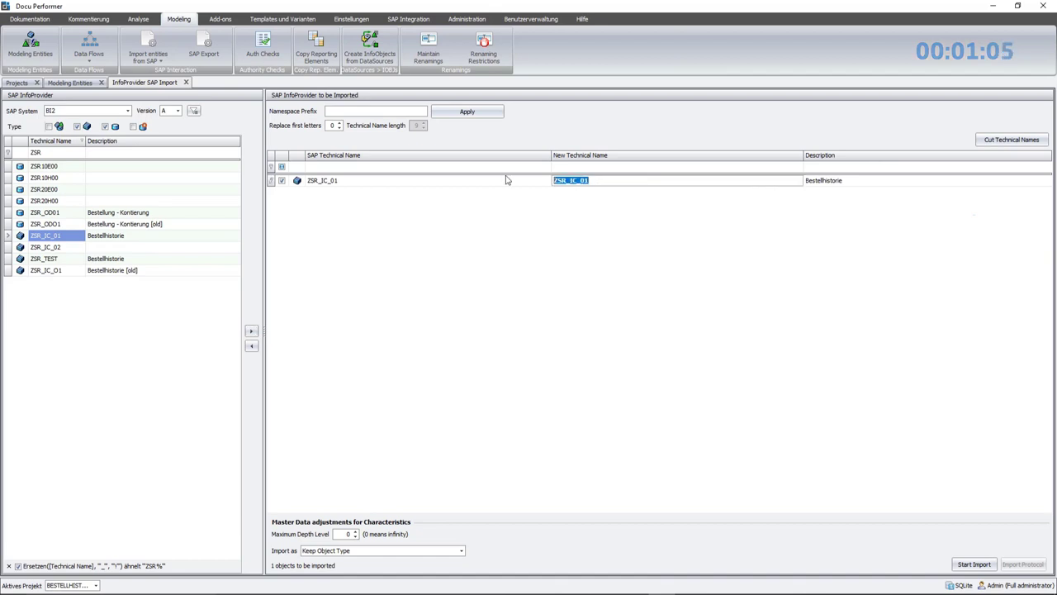
{"action": "type", "text": "R"}
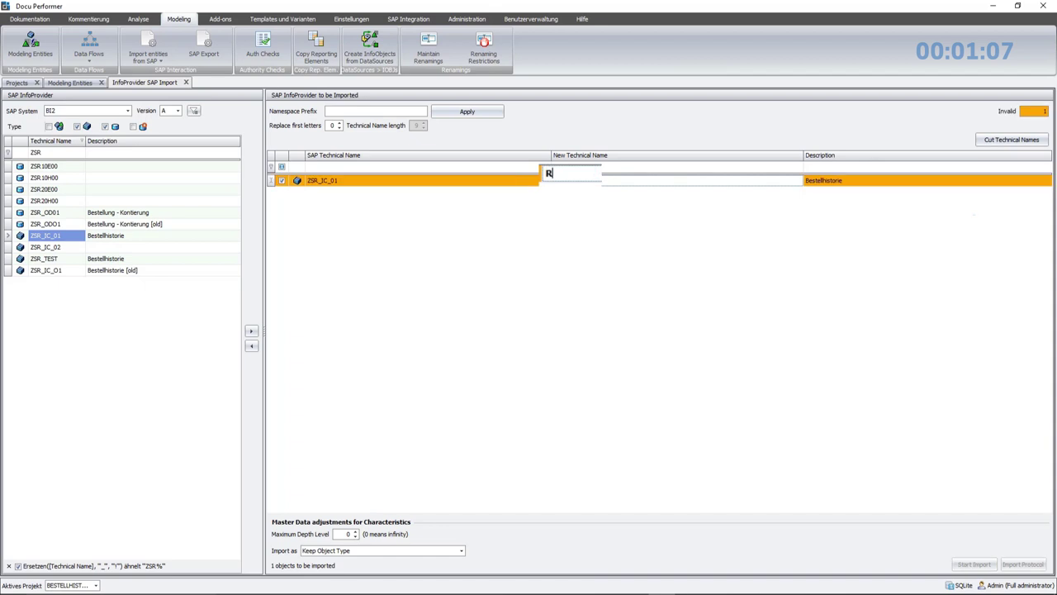
{"action": "type", "text": "SR_A001"}
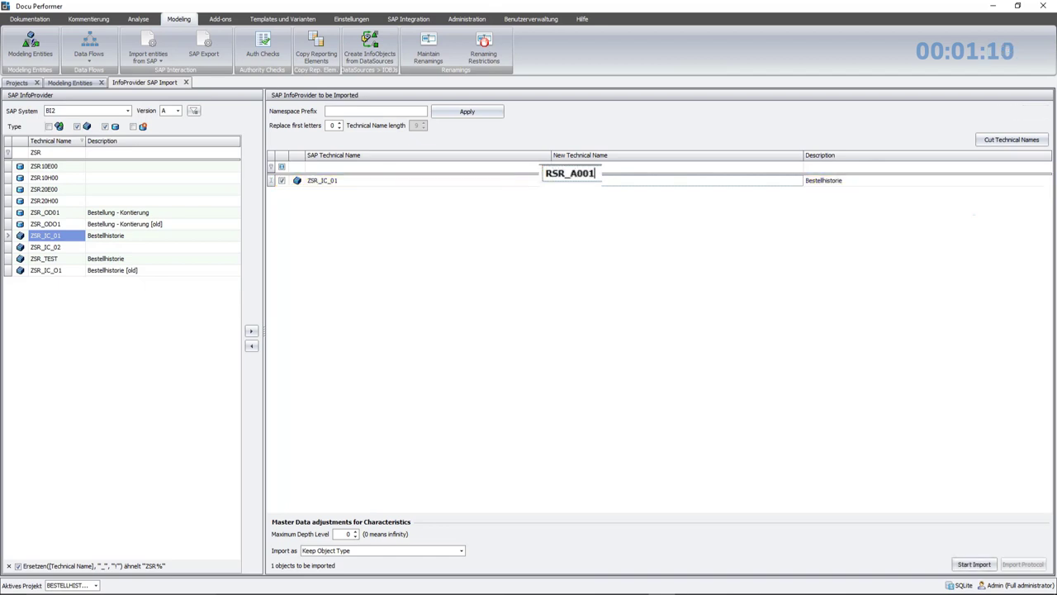
{"action": "key", "text": "Return"}
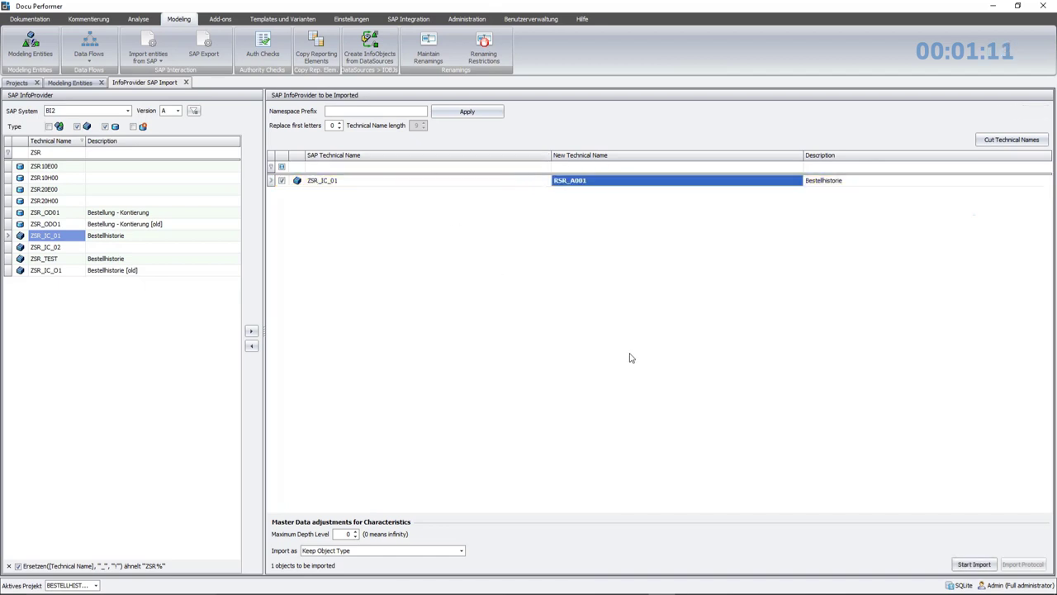
- Import the cube as an Advanced DataStore and open the imported object
{"action": "left_click", "coordinate": [463, 554]}
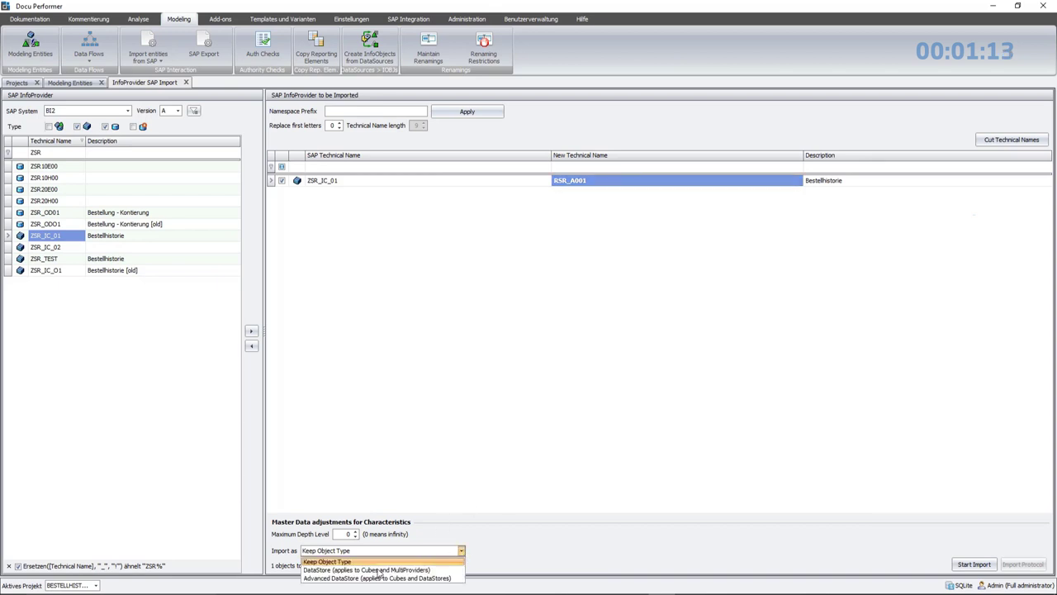
{"action": "left_click", "coordinate": [342, 578]}
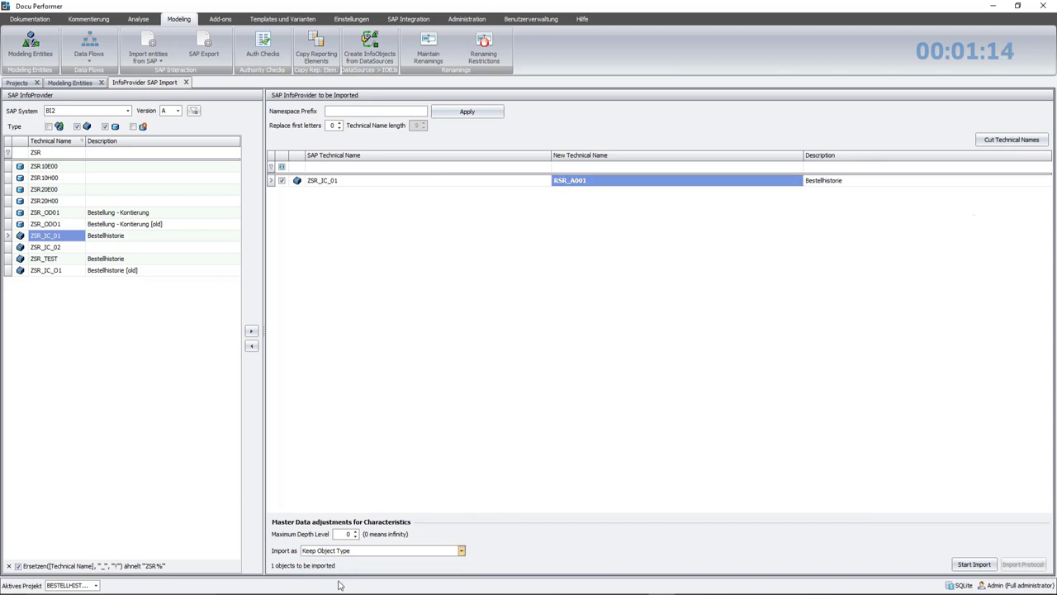
{"action": "left_click", "coordinate": [974, 564]}
{"action": "left_click", "coordinate": [463, 344]}
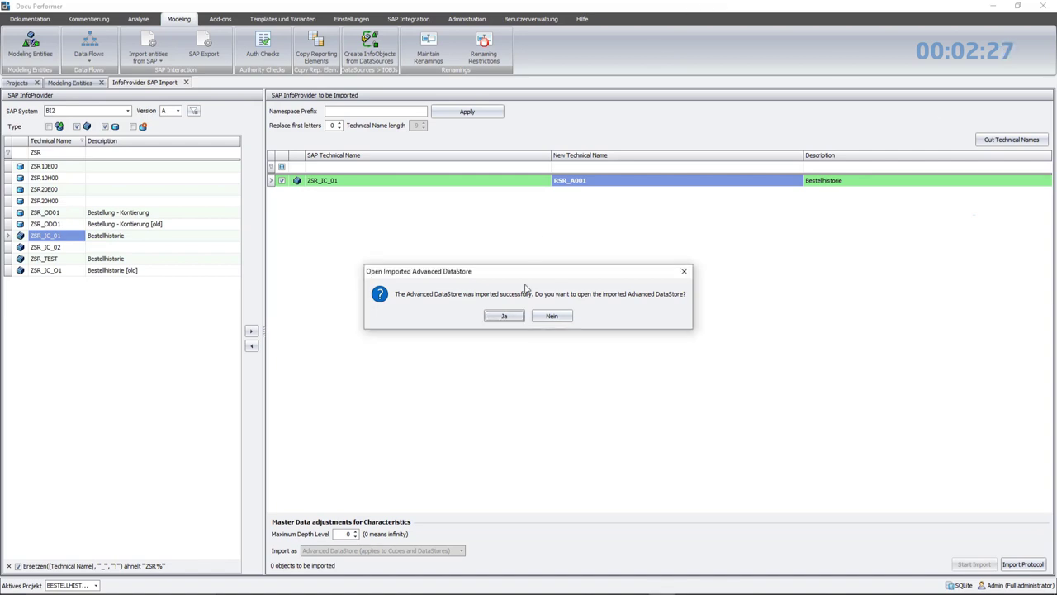
{"action": "left_click", "coordinate": [505, 316]}
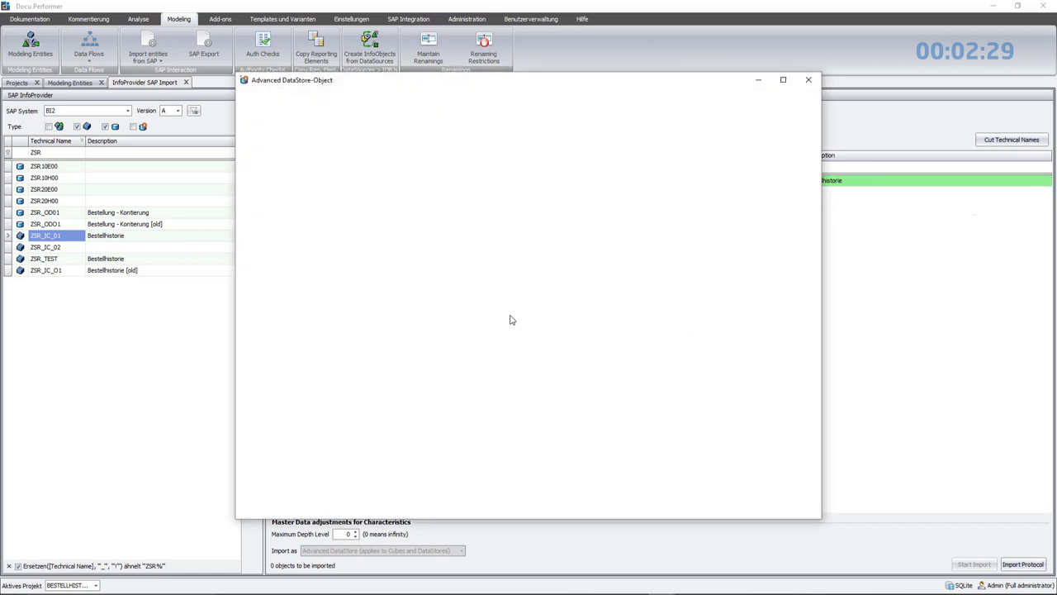
- Examine the field groups and key figures of the imported Advanced DataStore, viewing the details of individual fields
{"action": "left_click", "coordinate": [380, 348]}
{"action": "scroll", "coordinate": [380, 351], "scroll_direction": "down", "scroll_amount": 3}
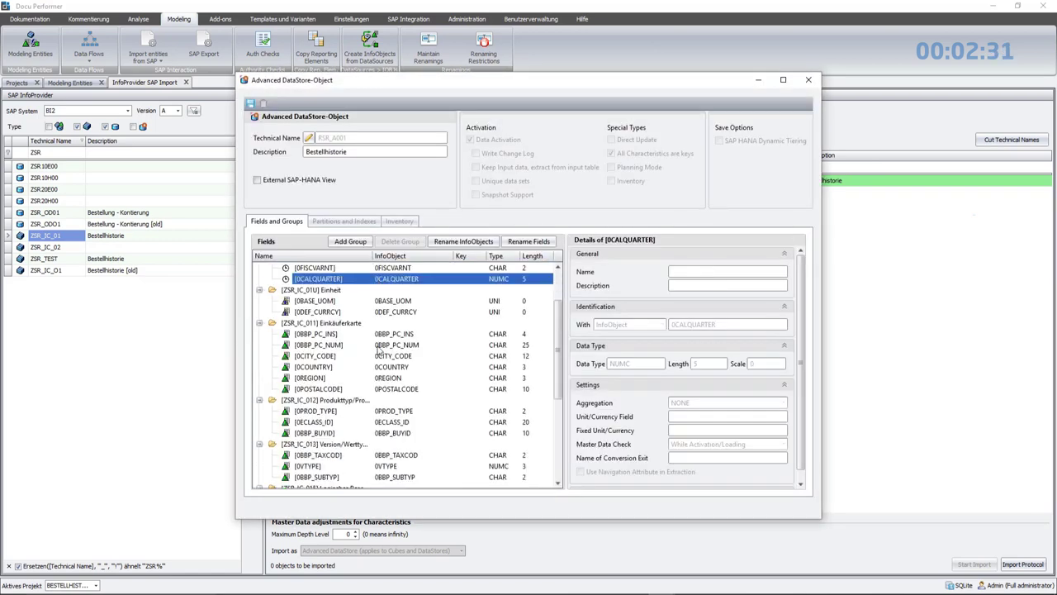
{"action": "left_click", "coordinate": [380, 348]}
{"action": "scroll", "coordinate": [380, 351], "scroll_direction": "down", "scroll_amount": 1}
{"action": "scroll", "coordinate": [379, 351], "scroll_direction": "down", "scroll_amount": 2}
{"action": "left_click", "coordinate": [380, 349]}
{"action": "scroll", "coordinate": [380, 351], "scroll_direction": "down", "scroll_amount": 2}
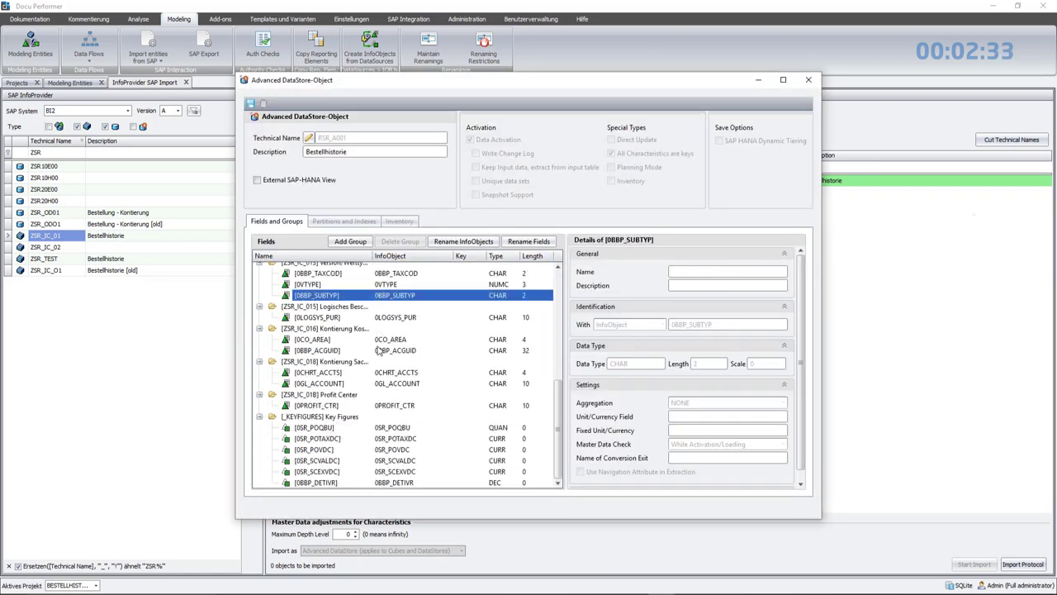
{"action": "left_click", "coordinate": [380, 348]}
{"action": "left_click", "coordinate": [364, 460]}
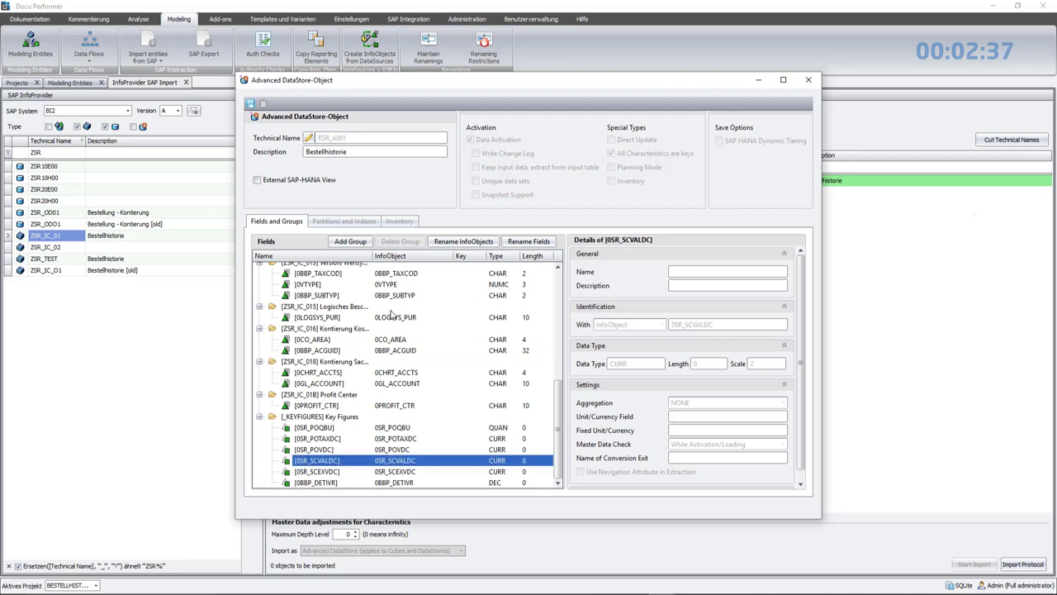
- Apply the namespace prefix SR to the included InfoObjects, replacing the first 2 letters, and cut the new technical names to the allowed length
{"action": "left_click", "coordinate": [465, 241]}
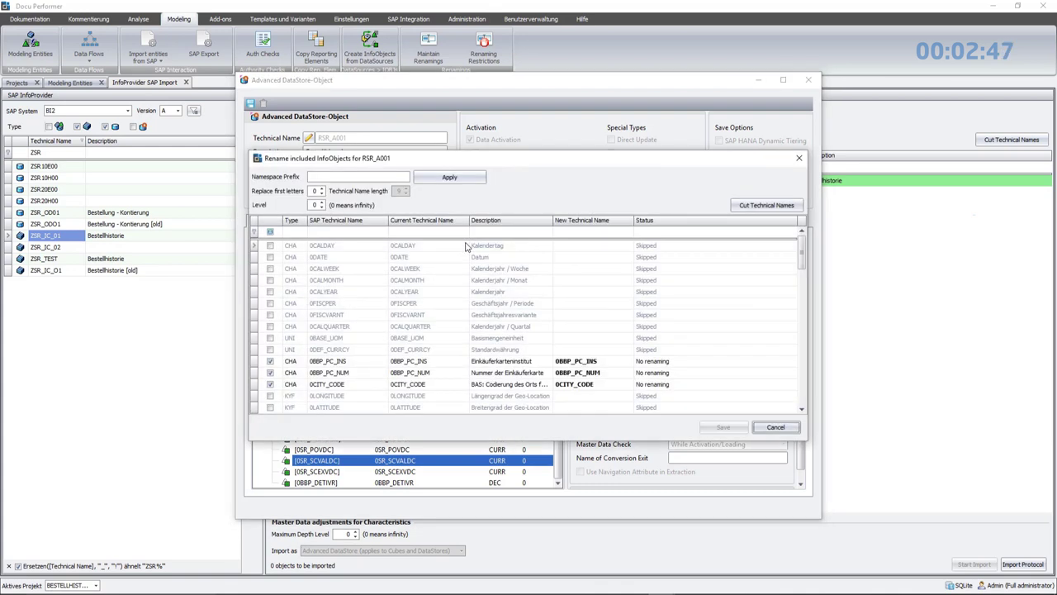
{"action": "scroll", "coordinate": [466, 246], "scroll_direction": "down", "scroll_amount": 5}
{"action": "scroll", "coordinate": [466, 246], "scroll_direction": "down", "scroll_amount": 12}
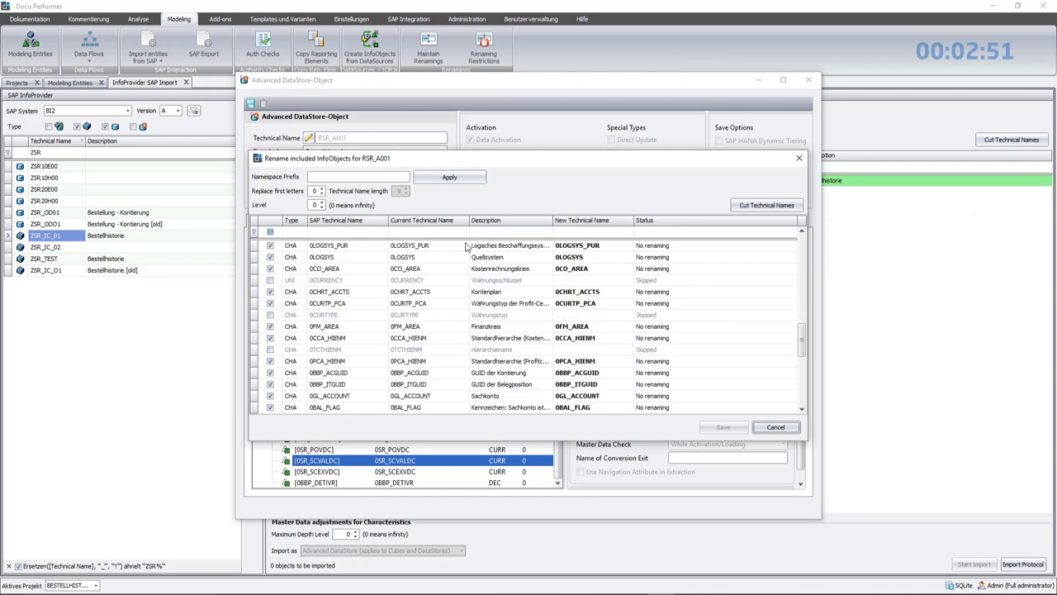
{"action": "scroll", "coordinate": [466, 246], "scroll_direction": "up", "scroll_amount": 17}
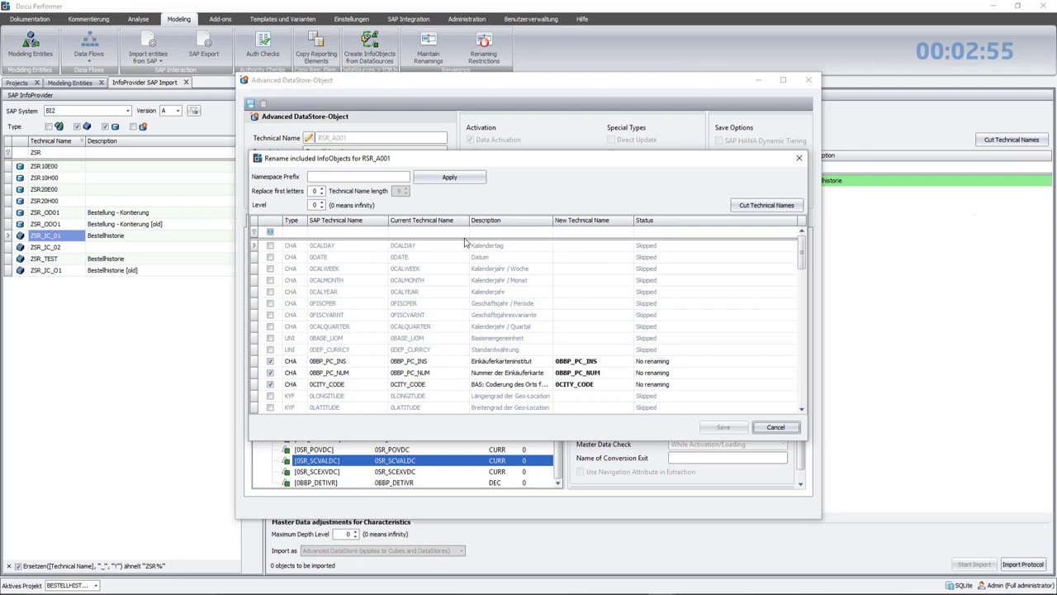
{"action": "left_click", "coordinate": [385, 176]}
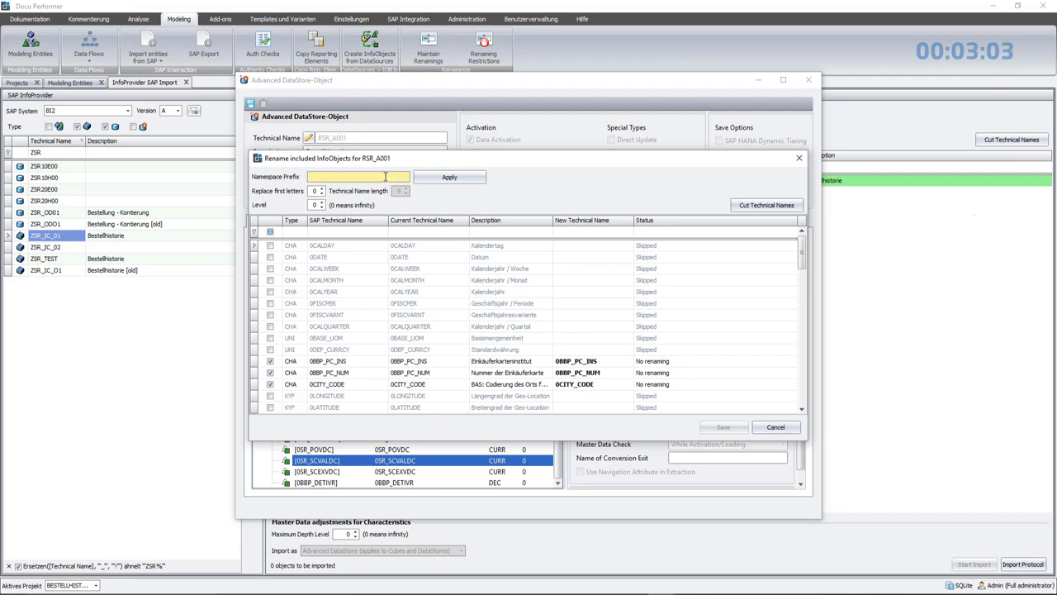
{"action": "type", "text": "S"}
{"action": "left_click", "coordinate": [321, 188]}
{"action": "left_click", "coordinate": [321, 188]}
{"action": "left_click", "coordinate": [446, 178]}
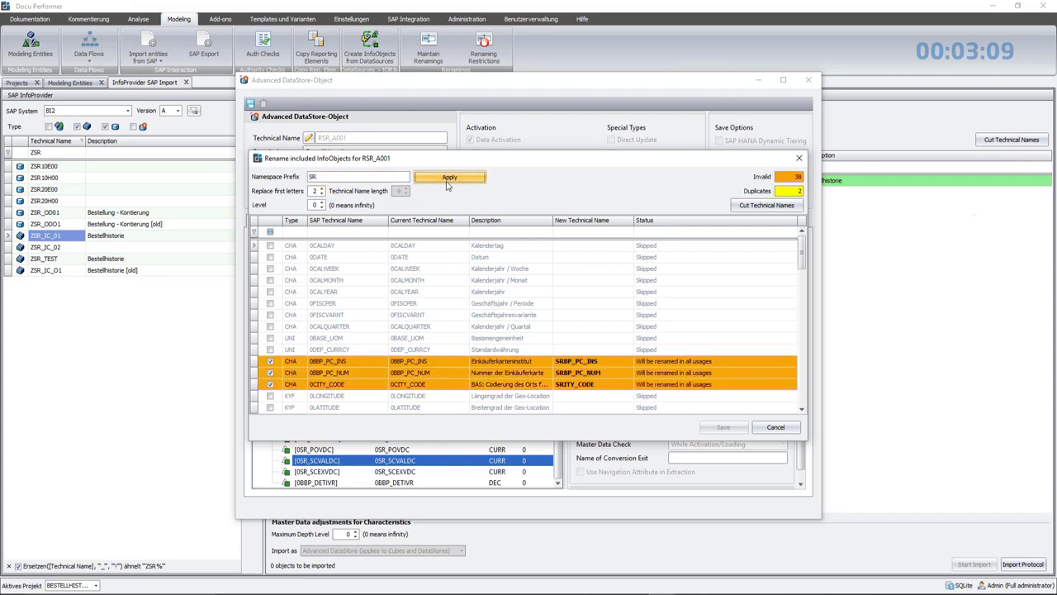
{"action": "left_click", "coordinate": [798, 209]}
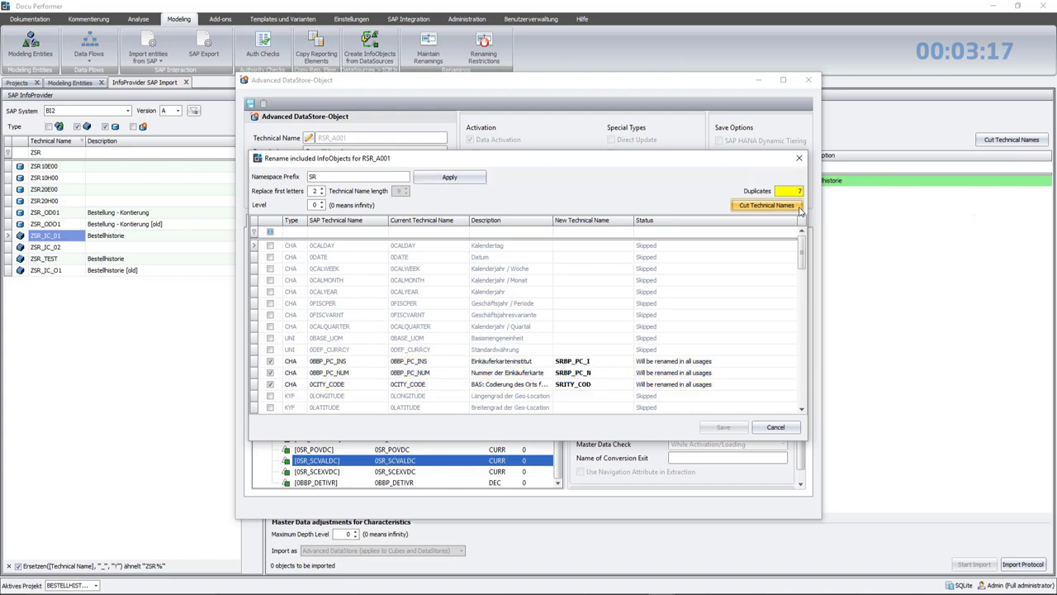
- Sort the InfoObjects by new technical name and rename the duplicate for 0CCA_HIENM to SRCA1_HIE
{"action": "left_click", "coordinate": [621, 220]}
{"action": "scroll", "coordinate": [590, 307], "scroll_direction": "down", "scroll_amount": 5}
{"action": "left_click", "coordinate": [574, 303]}
{"action": "type", "text": "1_HIE"}
{"action": "key", "text": "Return"}
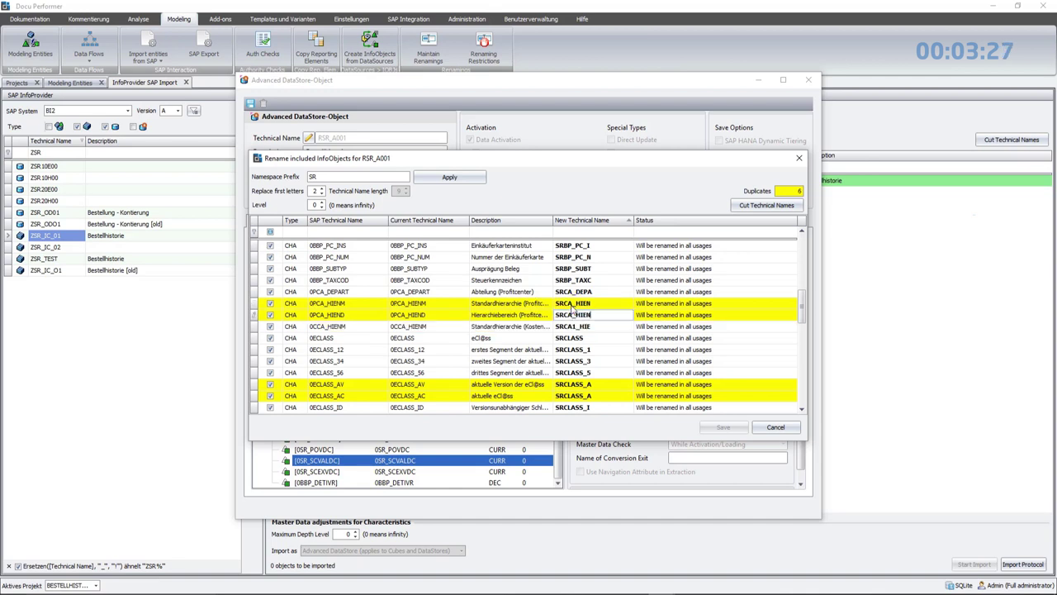
- Set the new technical name of 0PCA_HIENM to SRC2_HIEN
{"action": "left_click", "coordinate": [573, 304]}
{"action": "key", "text": "BackSpace"}
{"action": "type", "text": "2"}
{"action": "key", "text": "Return"}
- Set the new technical name of 0ECLASS_AV to SRCLAS3_A
{"action": "key", "text": "Down"}
{"action": "key", "text": "Down"}
{"action": "key", "text": "Down"}
{"action": "key", "text": "Down"}
{"action": "key", "text": "Down"}
{"action": "key", "text": "Down"}
{"action": "key", "text": "F2"}
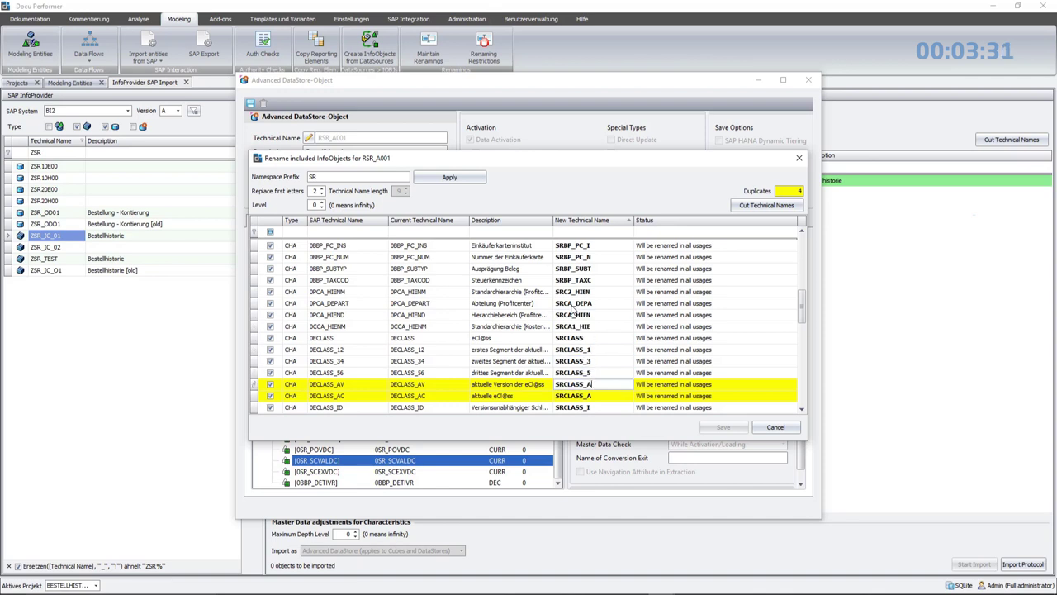
{"action": "type", "text": "V"}
{"action": "key", "text": "Return"}
- Resolve the last duplicate pair further down the list by replacing a character in one new technical name with 4
{"action": "key", "text": "Down"}
{"action": "key", "text": "Down"}
{"action": "key", "text": "Down"}
{"action": "key", "text": "Down"}
{"action": "key", "text": "Down"}
{"action": "key", "text": "Down"}
{"action": "key", "text": "Down"}
{"action": "key", "text": "Down"}
{"action": "key", "text": "Down"}
{"action": "key", "text": "Down"}
{"action": "key", "text": "Down"}
{"action": "key", "text": "Down"}
{"action": "key", "text": "Down"}
{"action": "key", "text": "Down"}
{"action": "key", "text": "Down"}
{"action": "key", "text": "Down"}
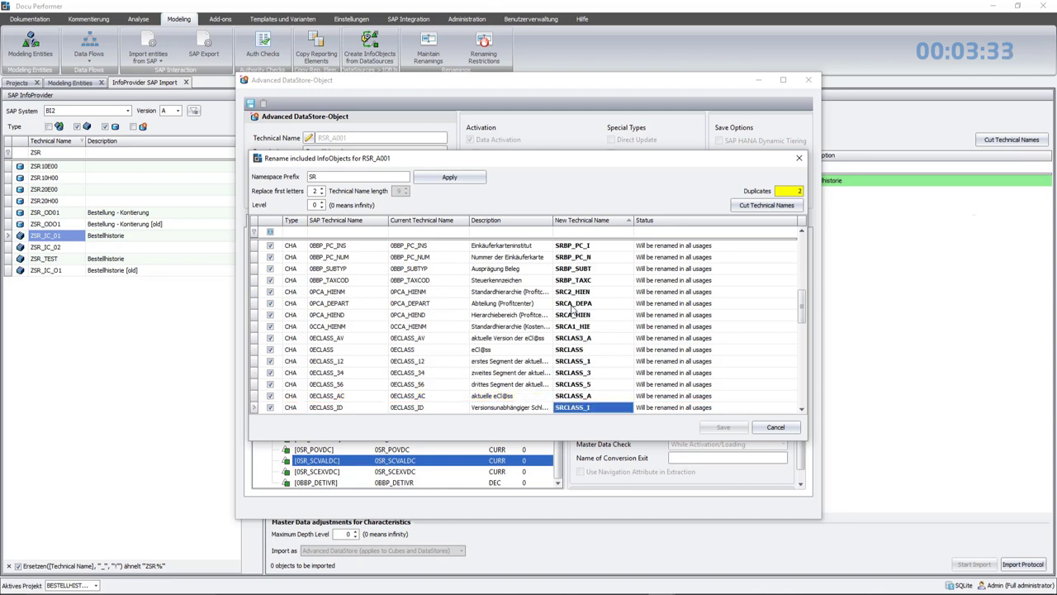
{"action": "key", "text": "Down"}
{"action": "key", "text": "Down"}
{"action": "key", "text": "Down"}
{"action": "key", "text": "Down"}
{"action": "key", "text": "Down"}
{"action": "key", "text": "Down"}
{"action": "key", "text": "Down"}
{"action": "key", "text": "Down"}
{"action": "key", "text": "Down"}
{"action": "key", "text": "Up"}
{"action": "key", "text": "Up"}
{"action": "key", "text": "Up"}
{"action": "key", "text": "Up"}
{"action": "key", "text": "Up"}
{"action": "key", "text": "Up"}
{"action": "key", "text": "F2"}
{"action": "key", "text": "BackSpace"}
{"action": "type", "text": "4"}
{"action": "key", "text": "Return"}
{"action": "key", "text": "Down"}
{"action": "key", "text": "Down"}
{"action": "key", "text": "F2"}
{"action": "left_click", "coordinate": [533, 303]}
{"action": "scroll", "coordinate": [528, 318], "scroll_direction": "up", "scroll_amount": 15}
{"action": "scroll", "coordinate": [529, 322], "scroll_direction": "down", "scroll_amount": 2}
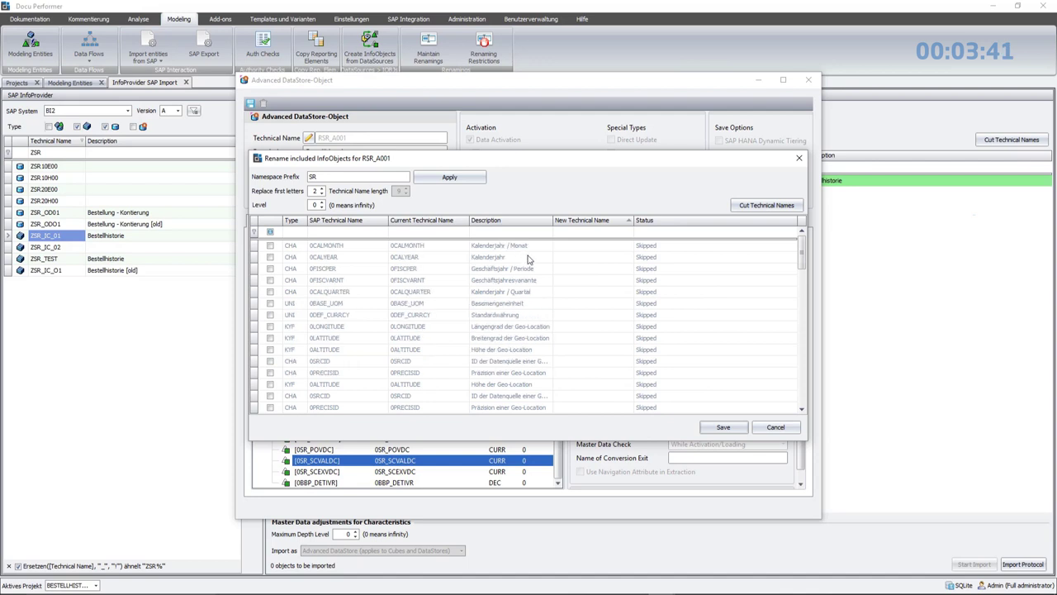
{"action": "scroll", "coordinate": [537, 285], "scroll_direction": "up", "scroll_amount": 2}
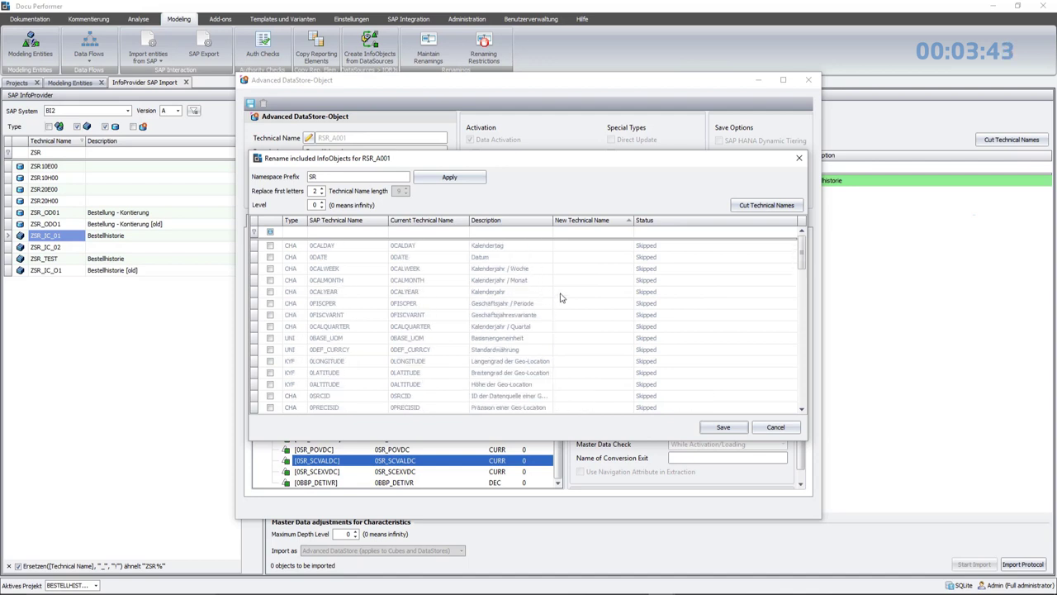
- Check the skipped standard InfoObjects and save the InfoObject renamings for RSR_A001
{"action": "scroll", "coordinate": [552, 351], "scroll_direction": "down", "scroll_amount": 1}
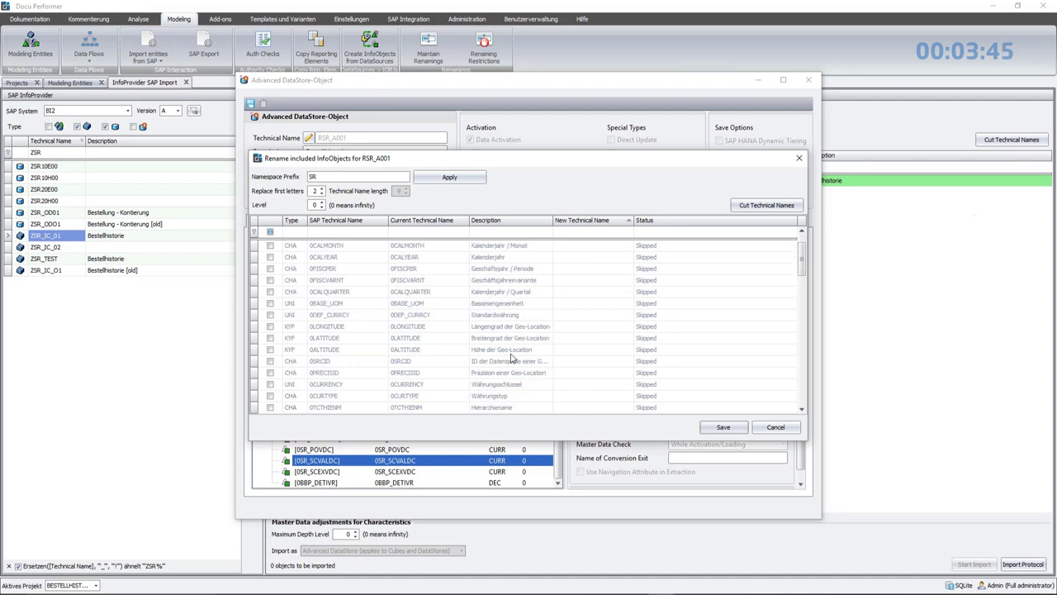
{"action": "left_click", "coordinate": [437, 272]}
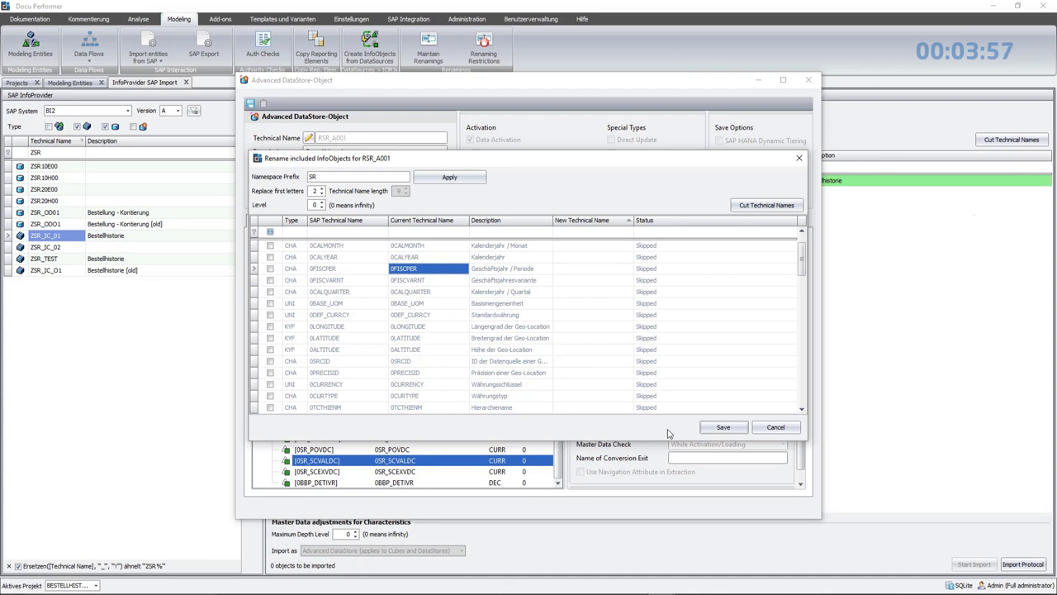
{"action": "left_click", "coordinate": [708, 431]}
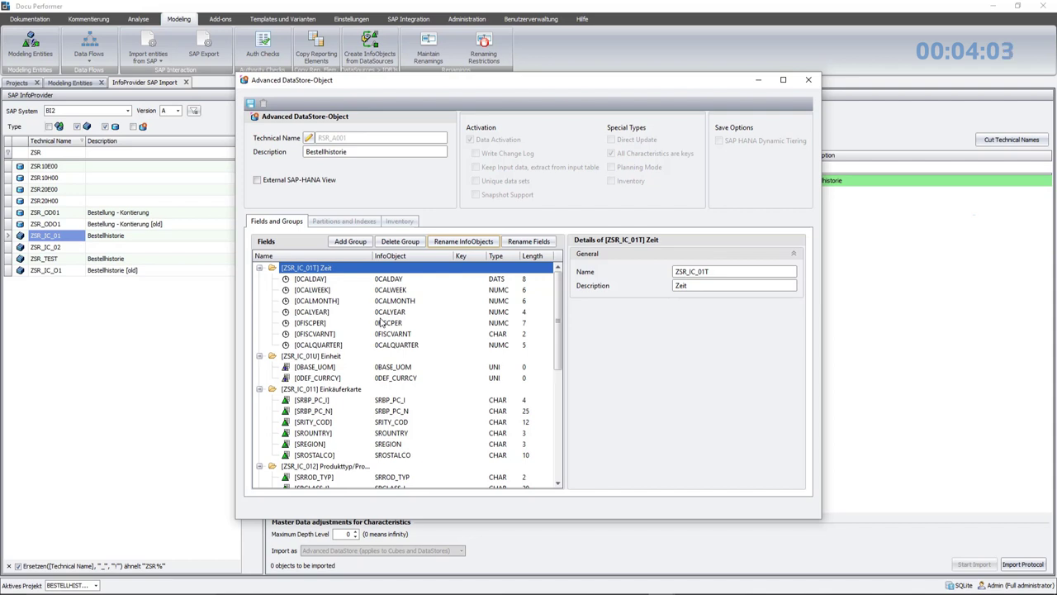
- Review the renamed fields of Advanced DataStore RSR_A001, then save and close it
{"action": "left_click", "coordinate": [381, 322]}
{"action": "scroll", "coordinate": [386, 355], "scroll_direction": "down", "scroll_amount": 4}
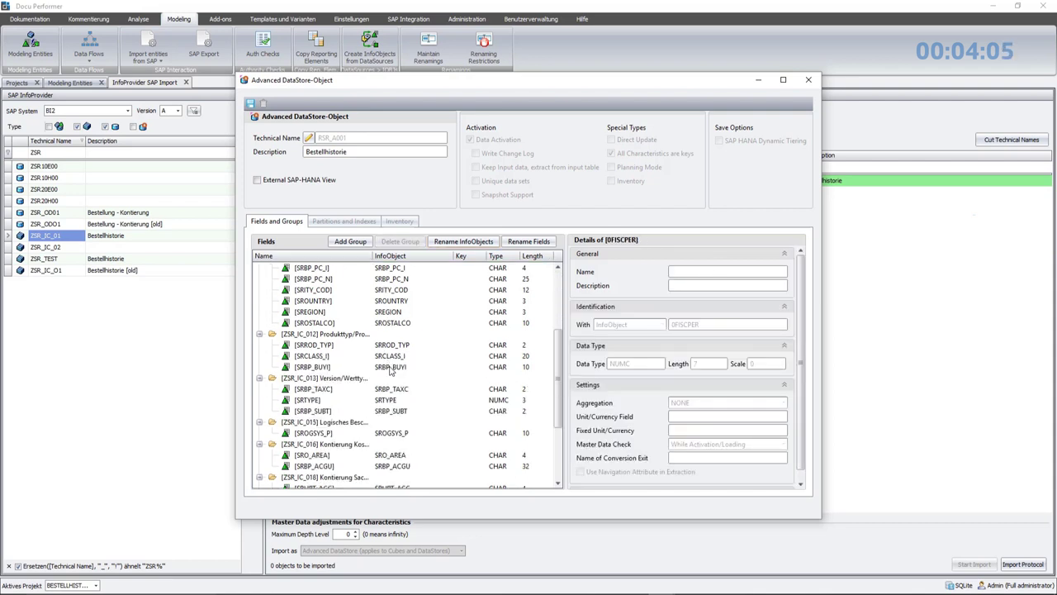
{"action": "scroll", "coordinate": [391, 370], "scroll_direction": "down", "scroll_amount": 3}
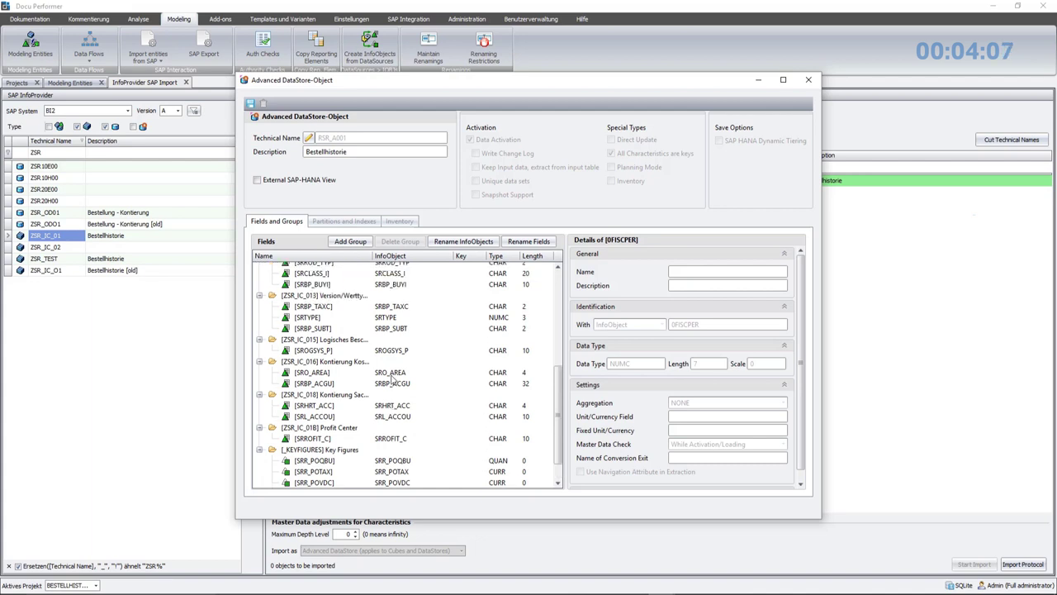
{"action": "scroll", "coordinate": [393, 378], "scroll_direction": "up", "scroll_amount": 7}
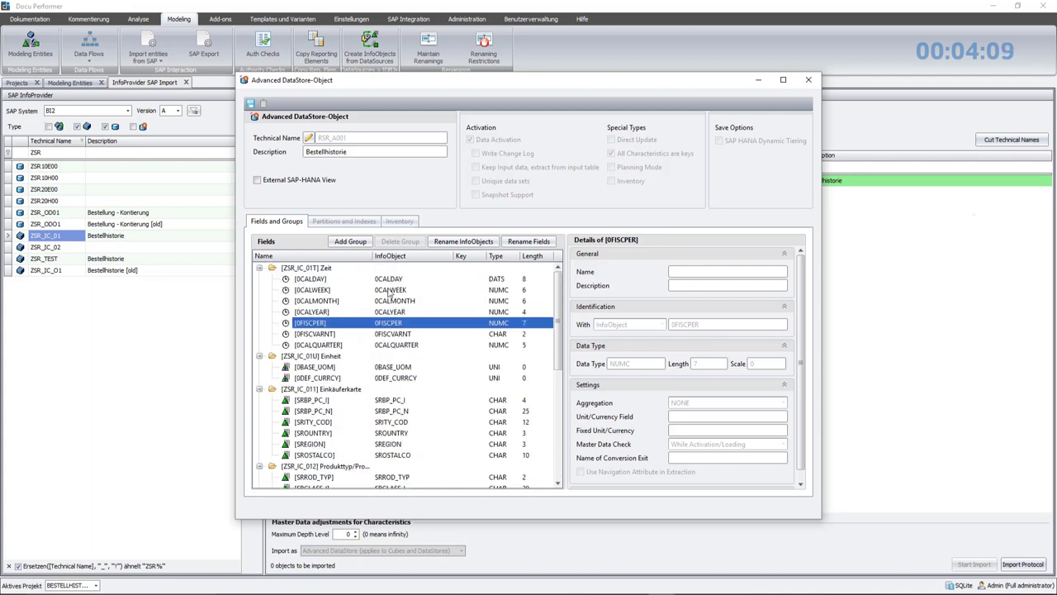
{"action": "left_click", "coordinate": [251, 104]}
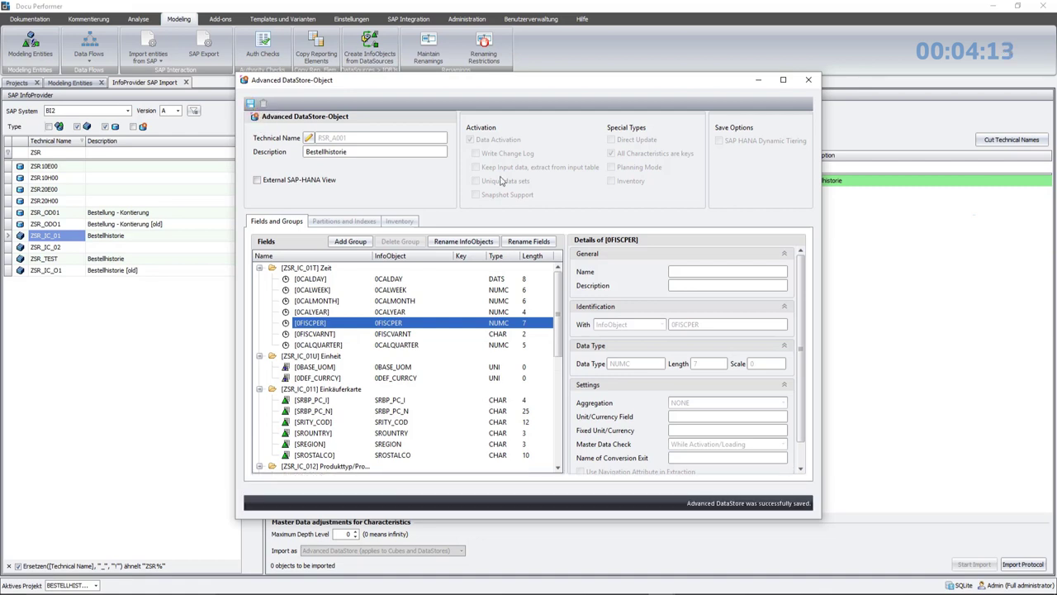
{"action": "left_click", "coordinate": [808, 79]}
- Replace InfoCube ZSR_IC_01 in the list of InfoProviders for import with DataStore ZSR_OD01
{"action": "left_click", "coordinate": [319, 182]}
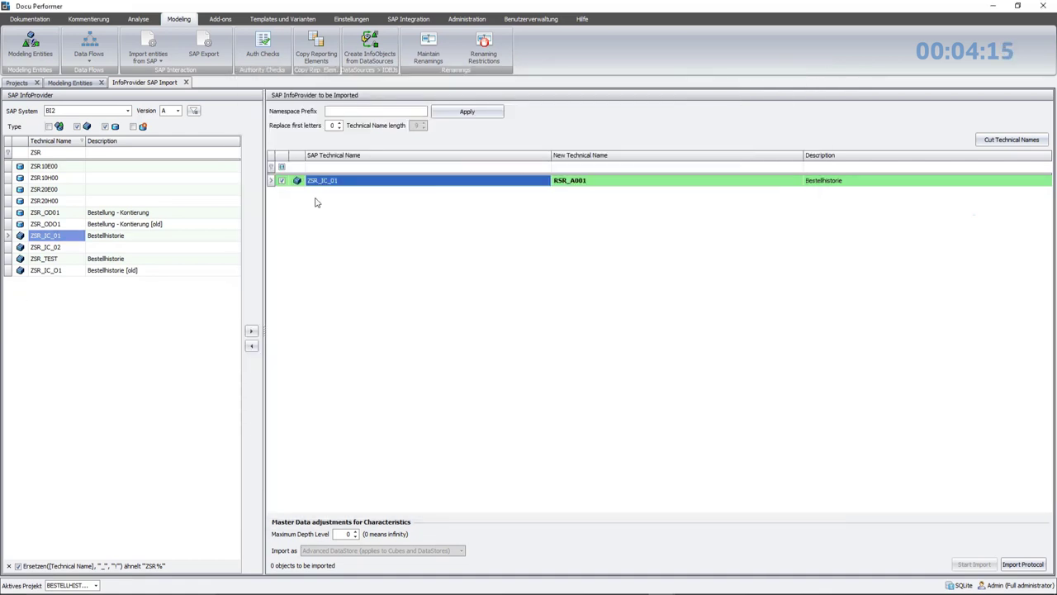
{"action": "left_click", "coordinate": [252, 345]}
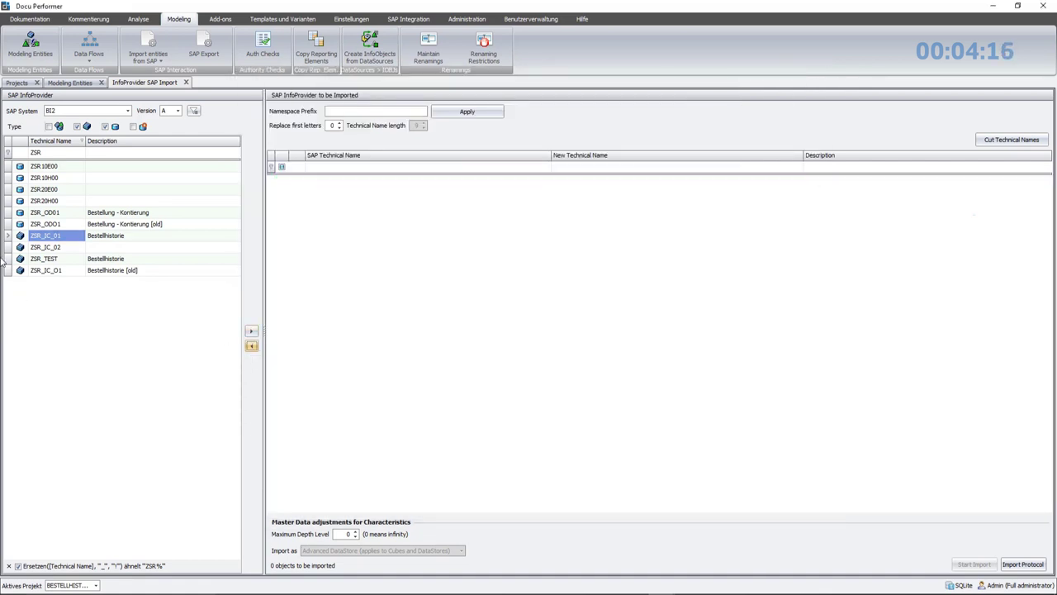
{"action": "left_click", "coordinate": [65, 215]}
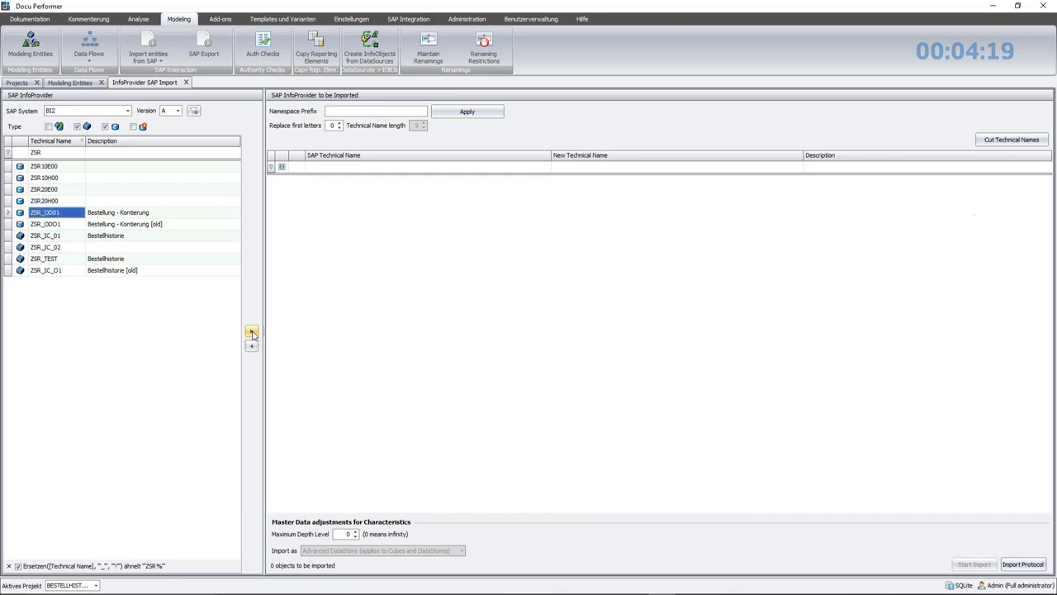
{"action": "left_click", "coordinate": [251, 332]}
- Set the new technical name of ZSR_OD01 to PSR_A001 and import it as Advanced DataStore with all dependent InfoObjects
{"action": "left_click", "coordinate": [570, 180]}
{"action": "double_click", "coordinate": [570, 180]}
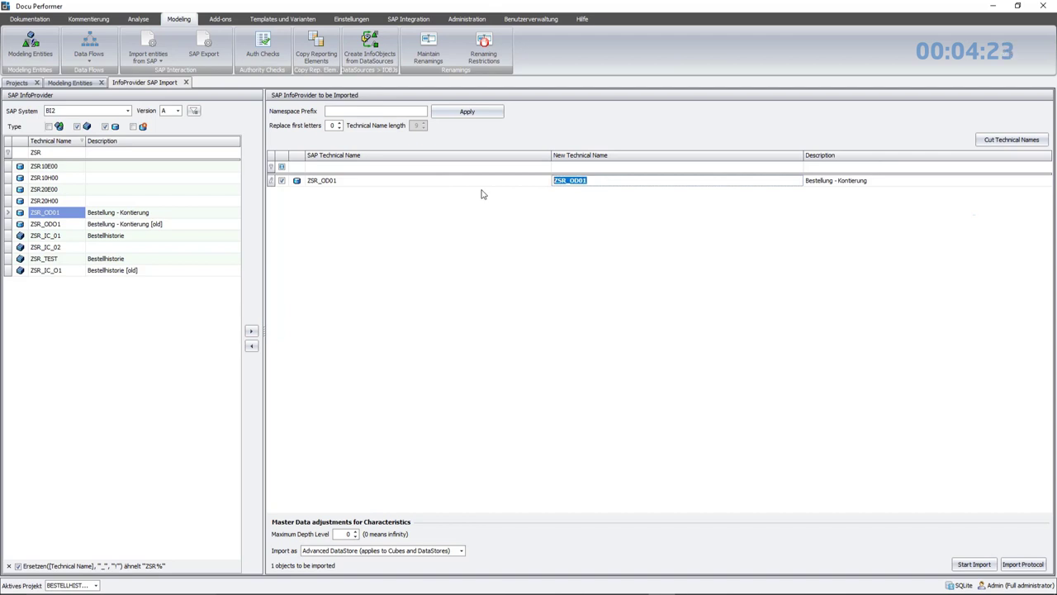
{"action": "type", "text": "PSR"}
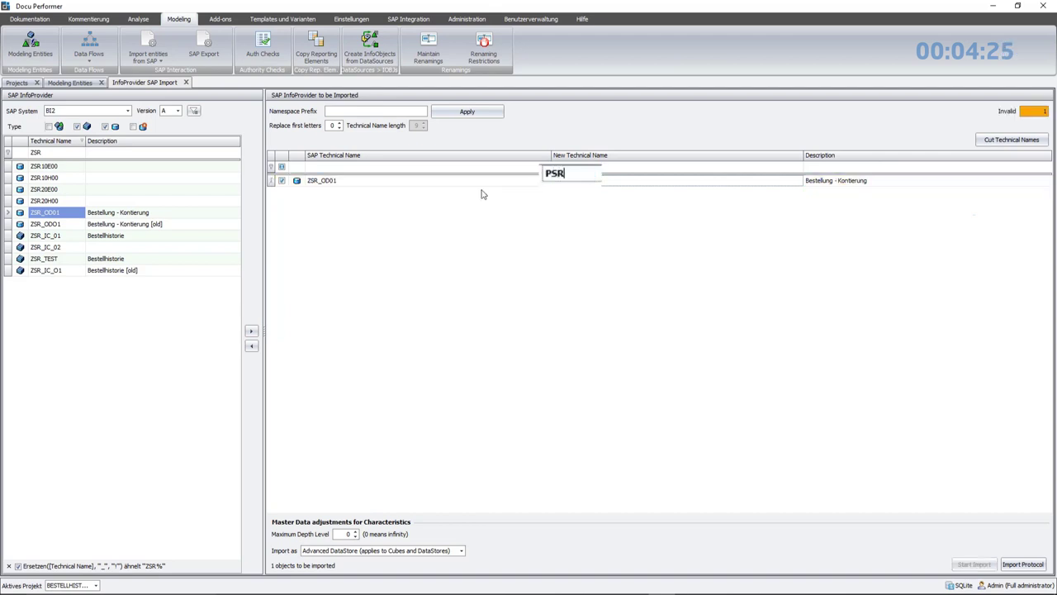
{"action": "type", "text": "_A001"}
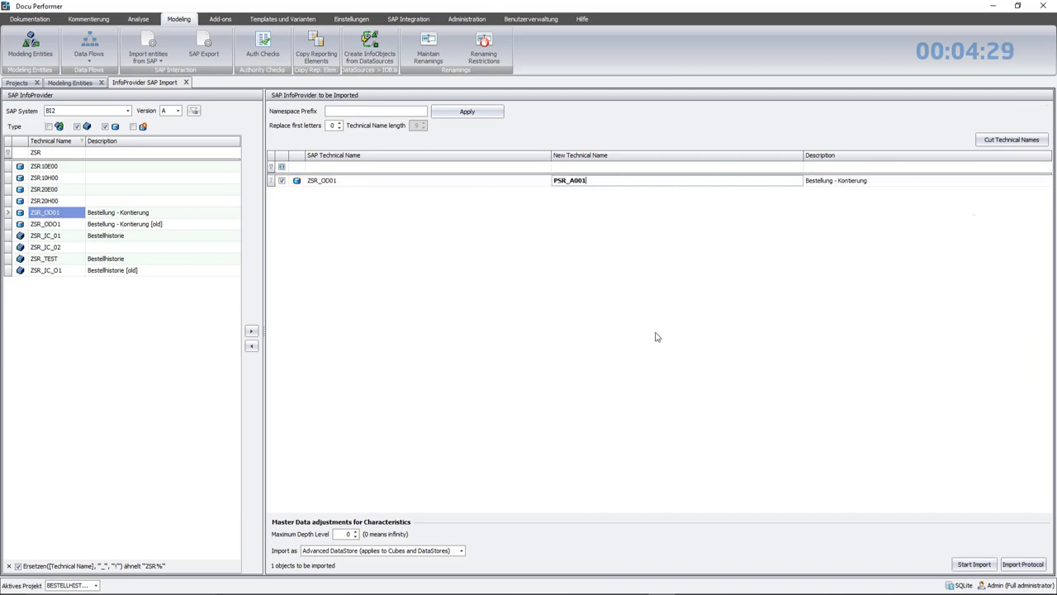
{"action": "left_click", "coordinate": [974, 567]}
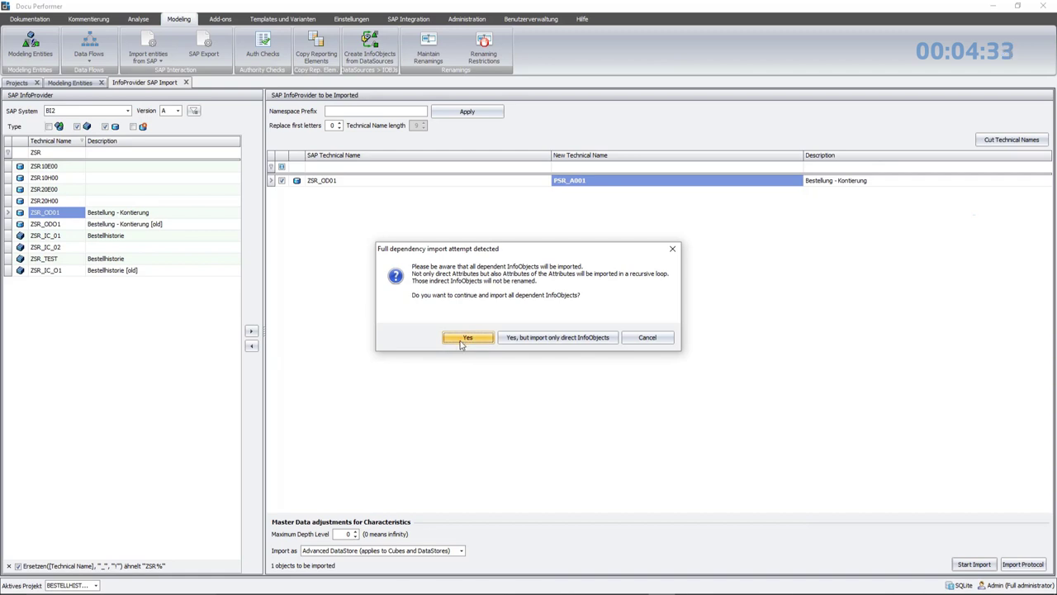
{"action": "left_click", "coordinate": [465, 338]}
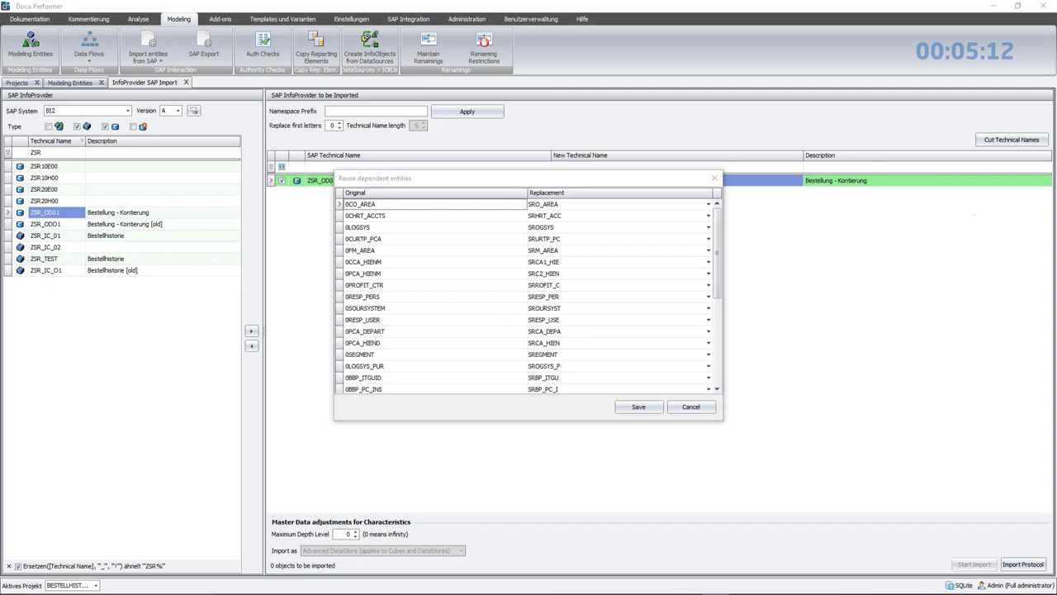
- Review the proposed replacements for the dependent entities and save them to reuse the existing SR InfoObjects
{"action": "scroll", "coordinate": [564, 346], "scroll_direction": "down", "scroll_amount": 4}
{"action": "scroll", "coordinate": [561, 345], "scroll_direction": "up", "scroll_amount": 4}
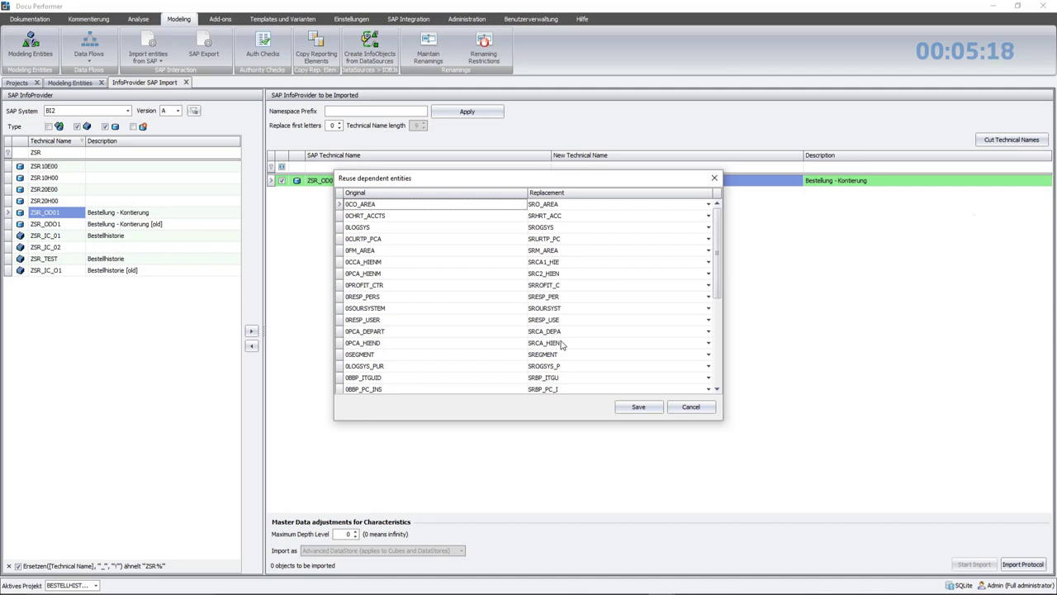
{"action": "left_click", "coordinate": [635, 406]}
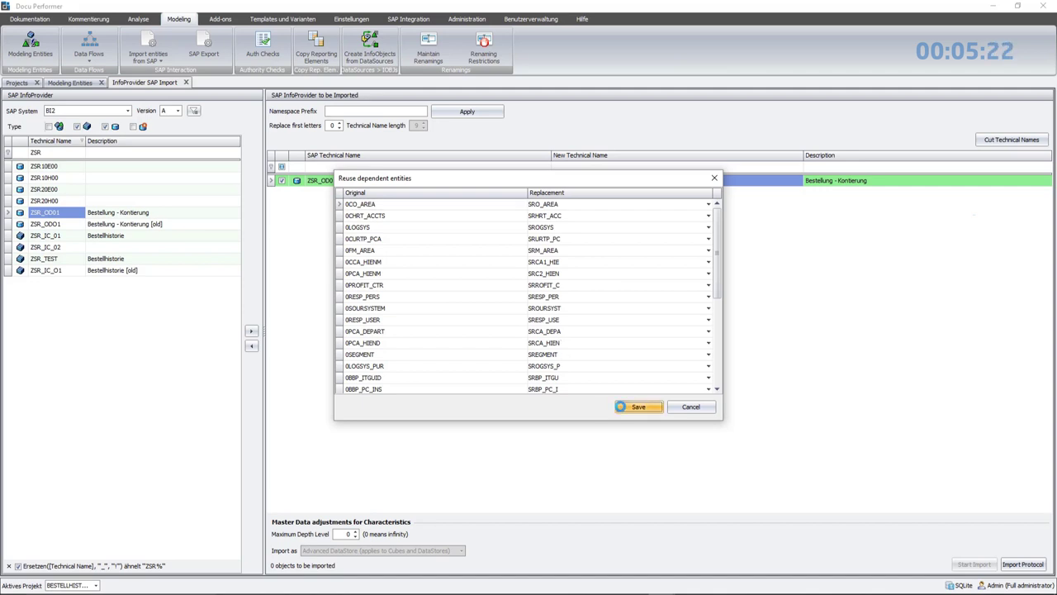
{"action": "left_click", "coordinate": [553, 316]}
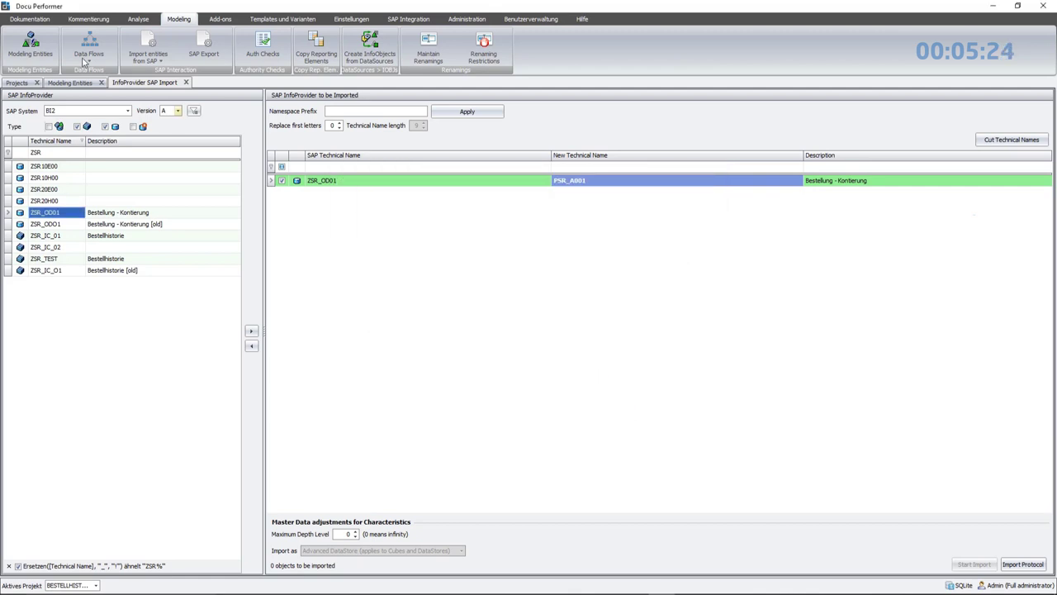
- List the project's Advanced DataStores among the modeling entities and open PSR_A001
{"action": "left_click", "coordinate": [69, 83]}
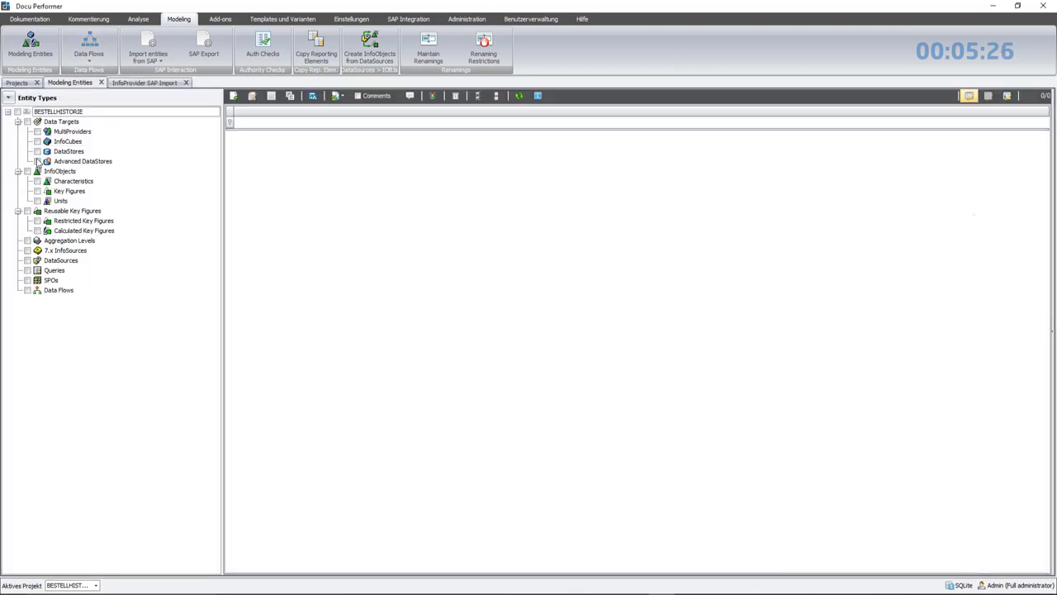
{"action": "left_click", "coordinate": [37, 161]}
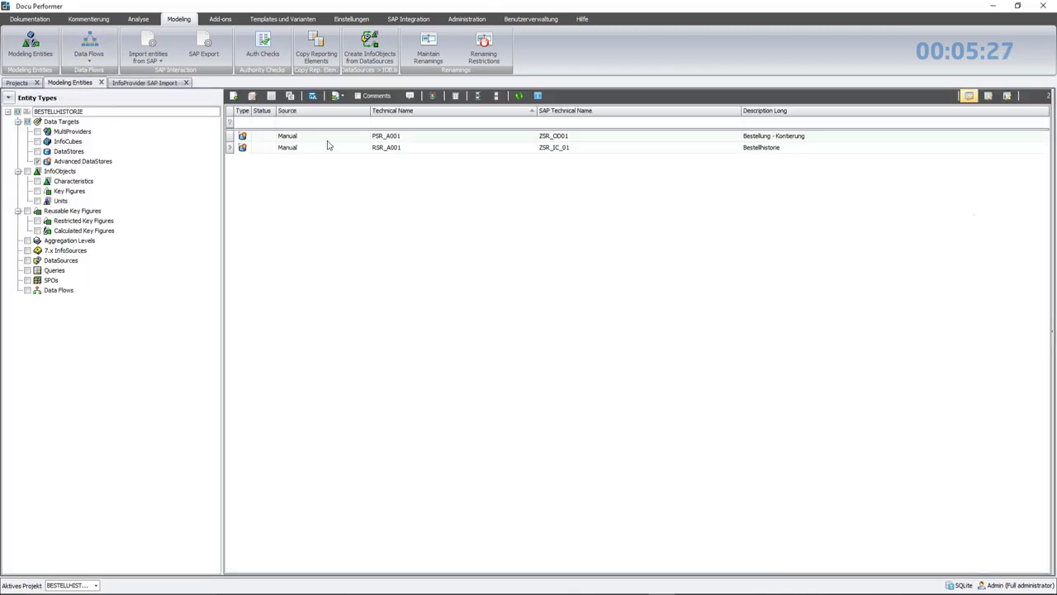
{"action": "left_click", "coordinate": [383, 137]}
{"action": "double_click", "coordinate": [383, 137]}
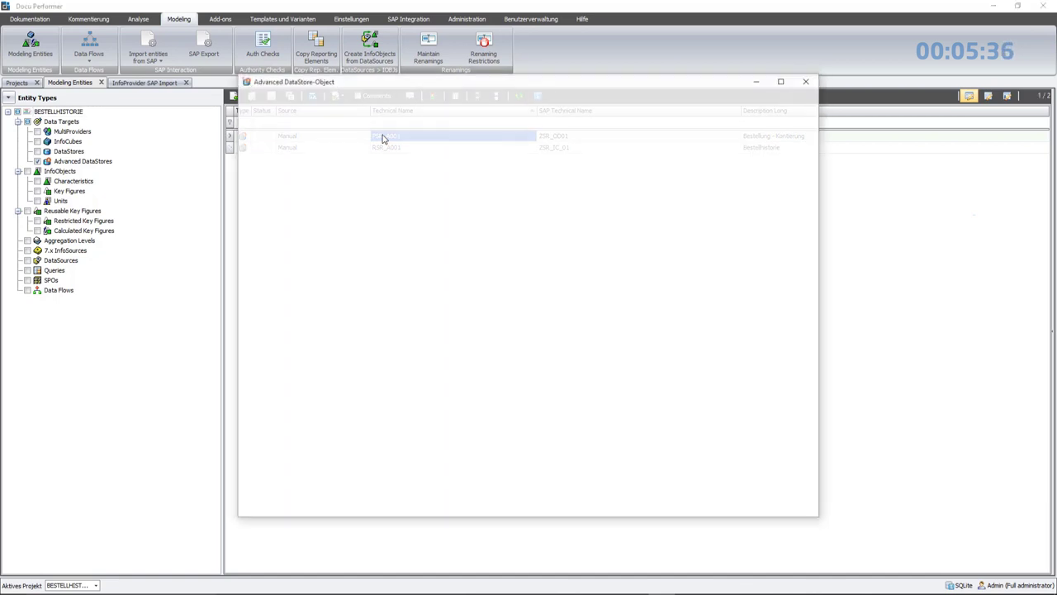
- Examine the key, data and key figure fields of PSR_A001 and their details including criteria, then close it
{"action": "left_click", "coordinate": [456, 333]}
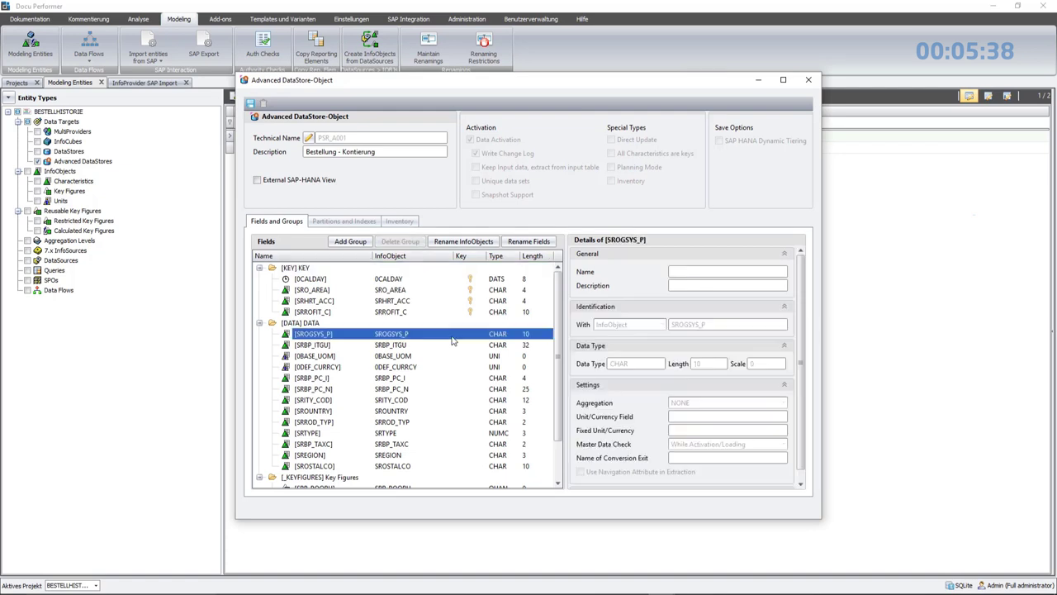
{"action": "scroll", "coordinate": [456, 336], "scroll_direction": "down", "scroll_amount": 2}
{"action": "left_click", "coordinate": [454, 339]}
{"action": "scroll", "coordinate": [662, 363], "scroll_direction": "down", "scroll_amount": 2}
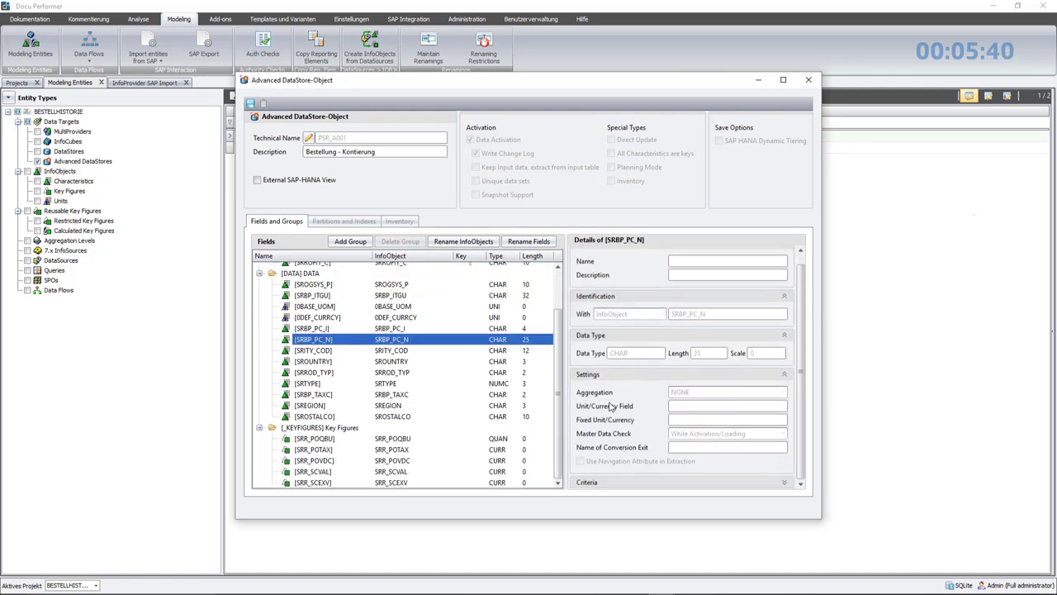
{"action": "left_click", "coordinate": [784, 482]}
{"action": "key", "text": "Down"}
{"action": "key", "text": "Down"}
{"action": "key", "text": "Down"}
{"action": "key", "text": "Down"}
{"action": "key", "text": "Down"}
{"action": "key", "text": "Down"}
{"action": "key", "text": "Down"}
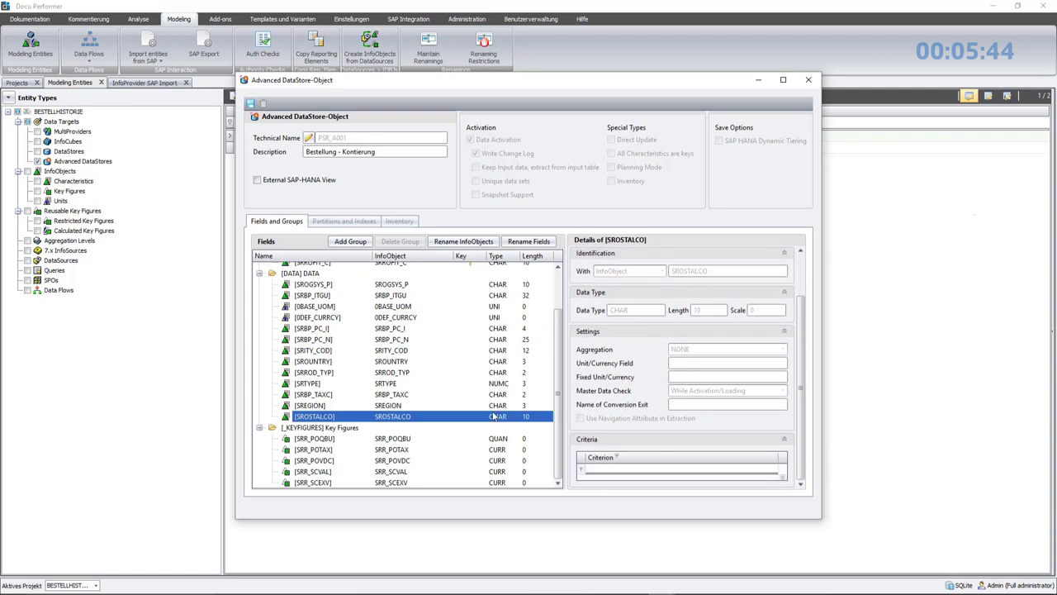
{"action": "scroll", "coordinate": [404, 334], "scroll_direction": "up", "scroll_amount": 2}
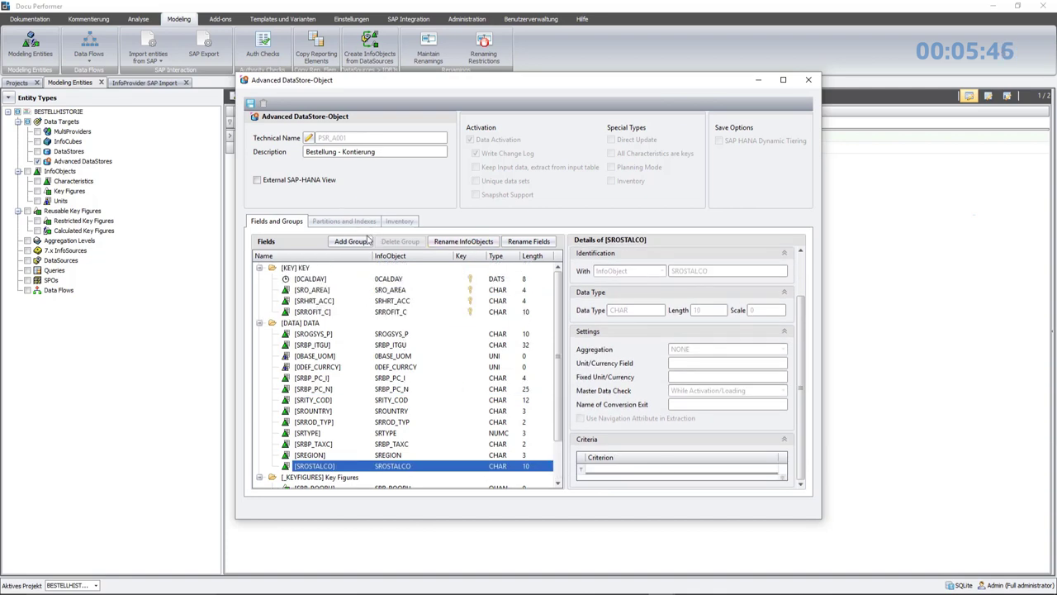
{"action": "left_click", "coordinate": [808, 79]}
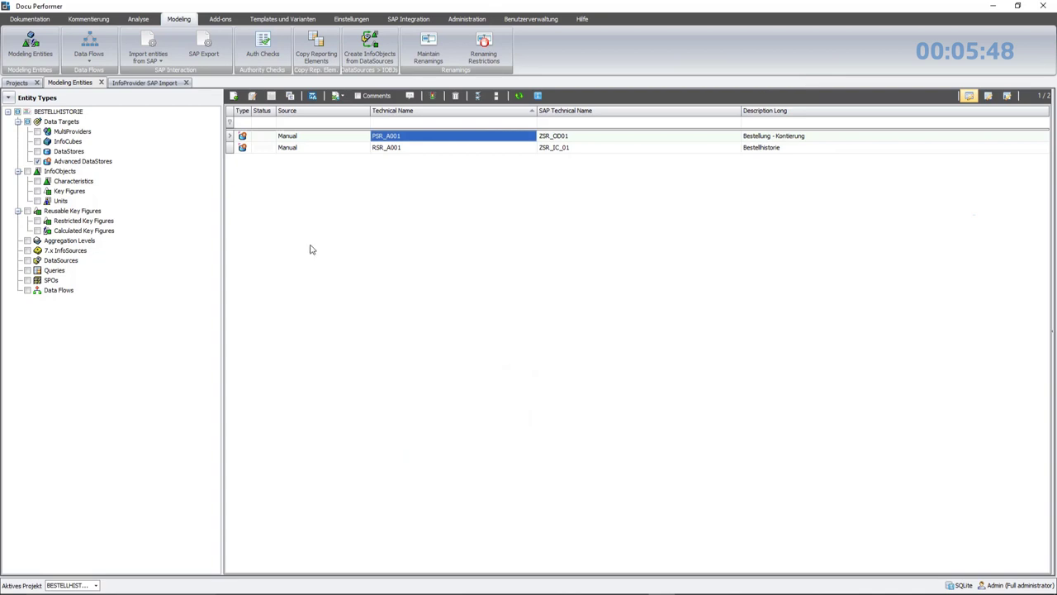
- Add Advanced DataStores RSR_A001 and PSR_A001 to a new SAP export with BI1 as the target system
{"action": "left_click", "coordinate": [212, 47]}
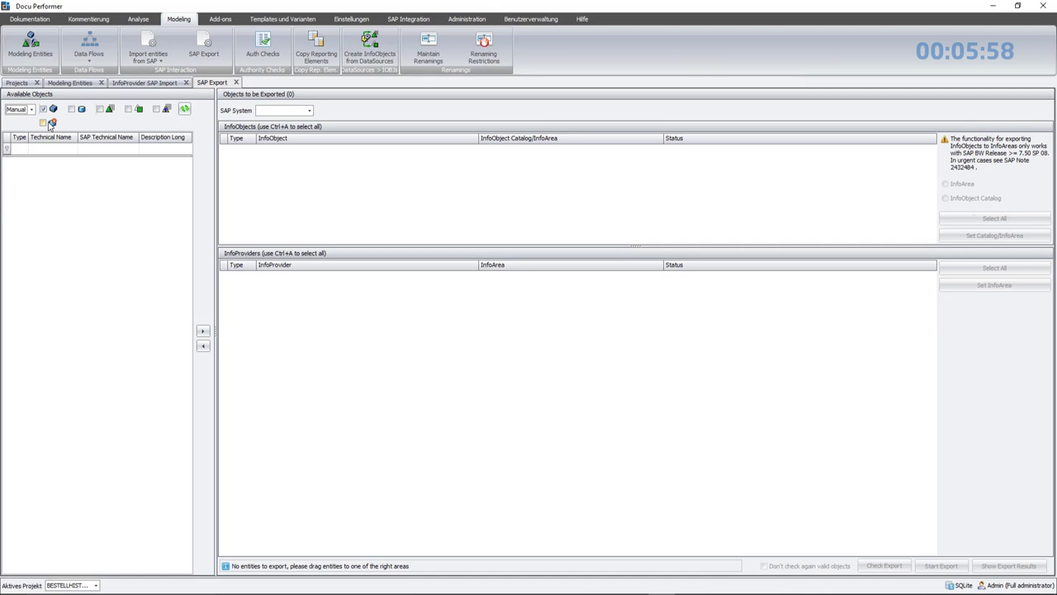
{"action": "left_click", "coordinate": [43, 122]}
{"action": "left_click", "coordinate": [47, 175], "text": "shift"}
{"action": "left_click_drag", "start_coordinate": [48, 174], "coordinate": [335, 194]}
{"action": "left_click", "coordinate": [307, 111]}
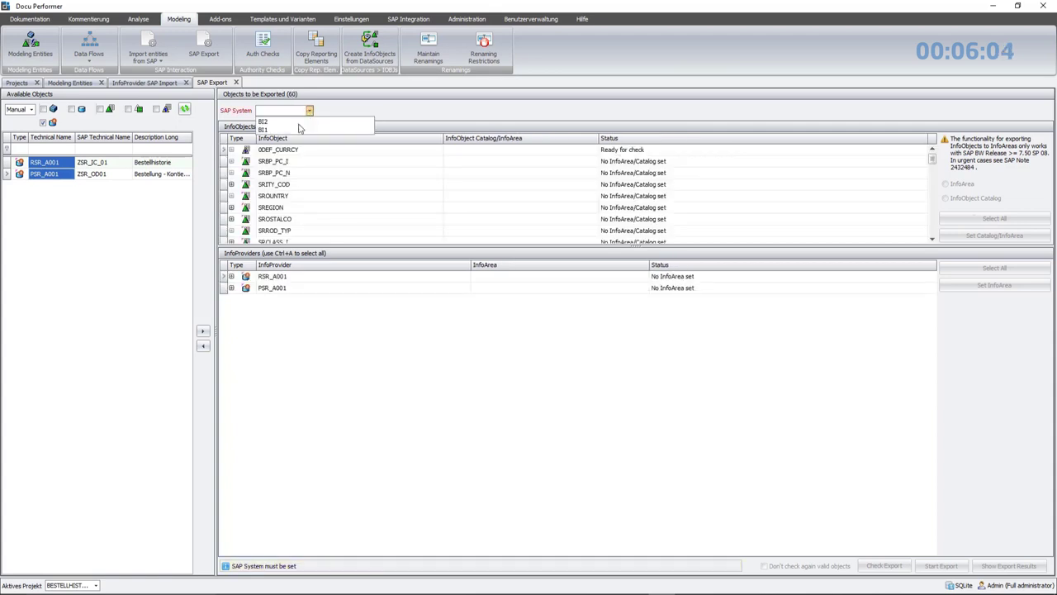
{"action": "left_click", "coordinate": [297, 130]}
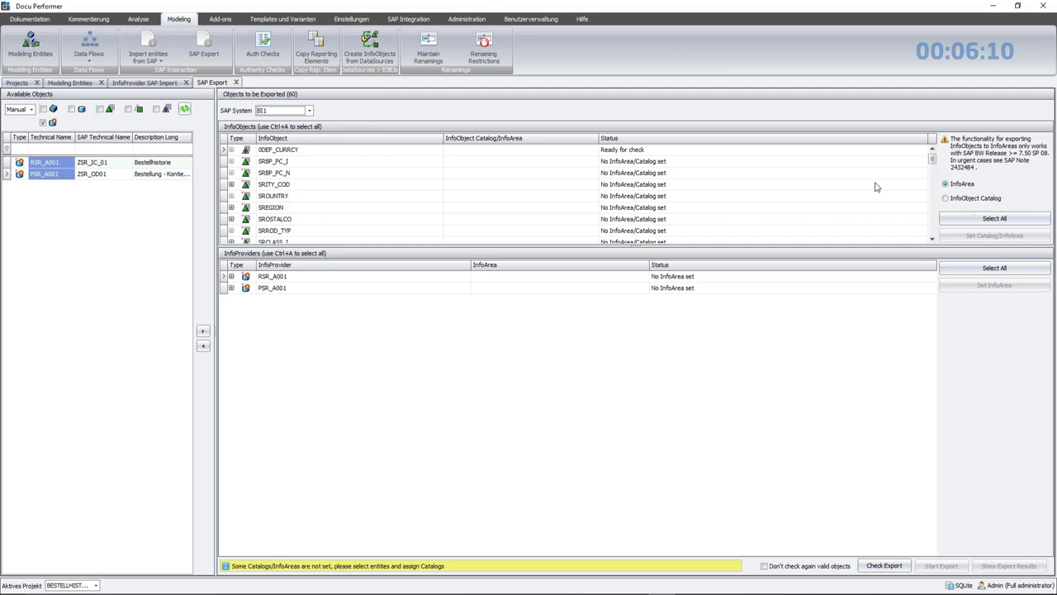
- Start assigning InfoObject Catalogs to all InfoObjects for export, choosing YB_DP_MD_CHA for the characteristics
{"action": "left_click", "coordinate": [950, 199]}
{"action": "left_click", "coordinate": [962, 220]}
{"action": "left_click", "coordinate": [994, 235]}
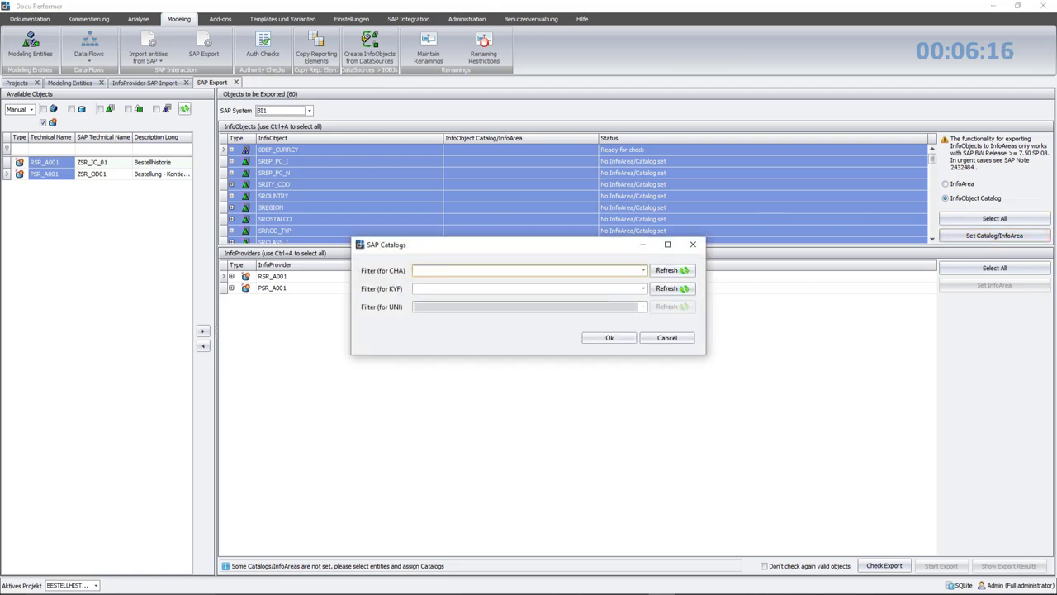
{"action": "left_click", "coordinate": [444, 271]}
{"action": "type", "text": "YB_DP_M"}
{"action": "key", "text": "Return"}
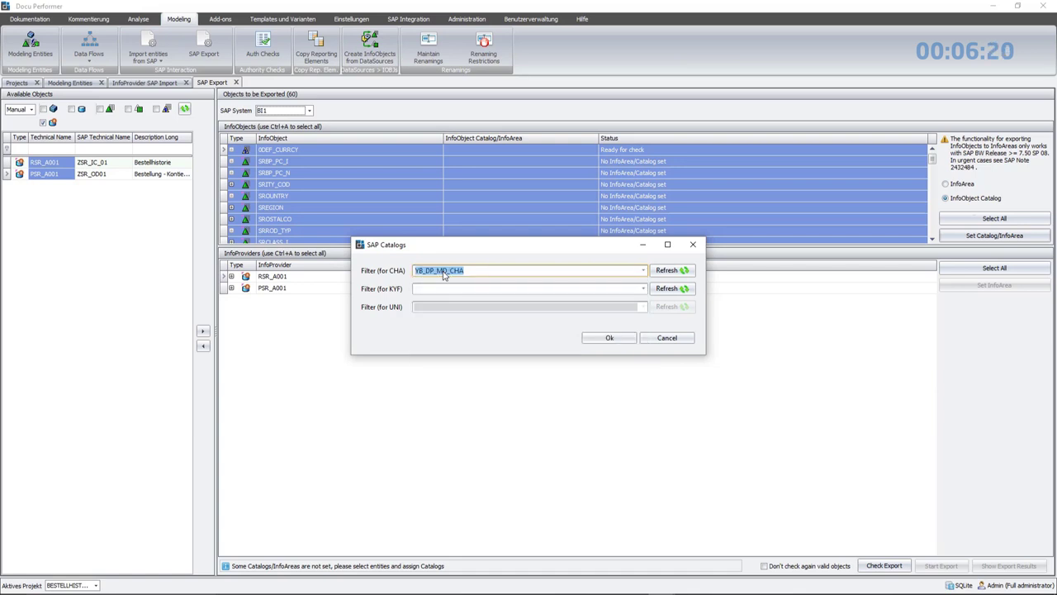
- Choose catalog YB_DP_MD_KYF for the key figures and apply the catalog assignment
{"action": "left_click", "coordinate": [433, 290]}
{"action": "type", "text": "YB_DP"}
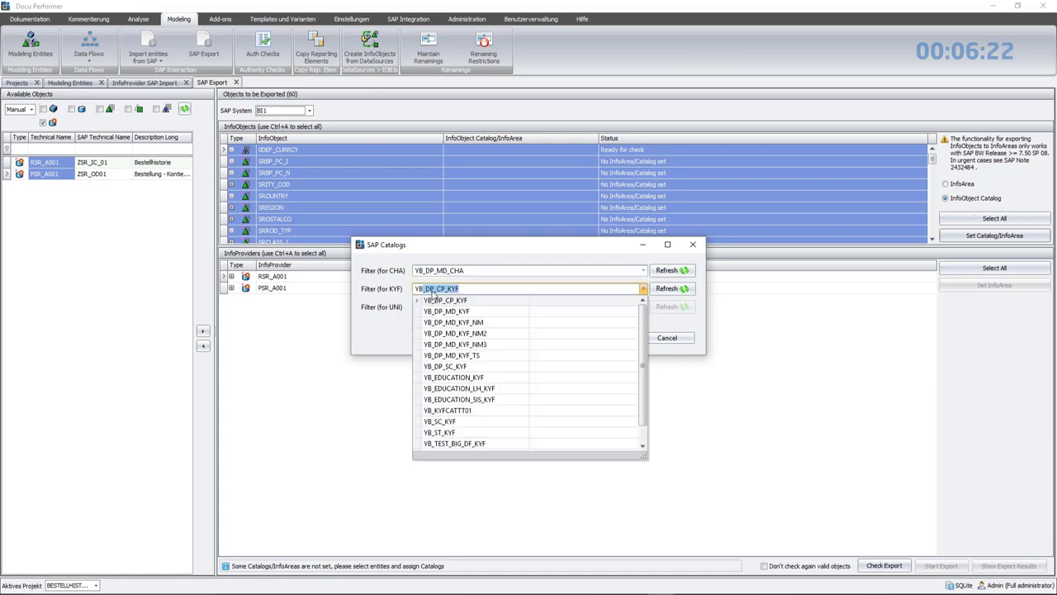
{"action": "type", "text": "_MD_"}
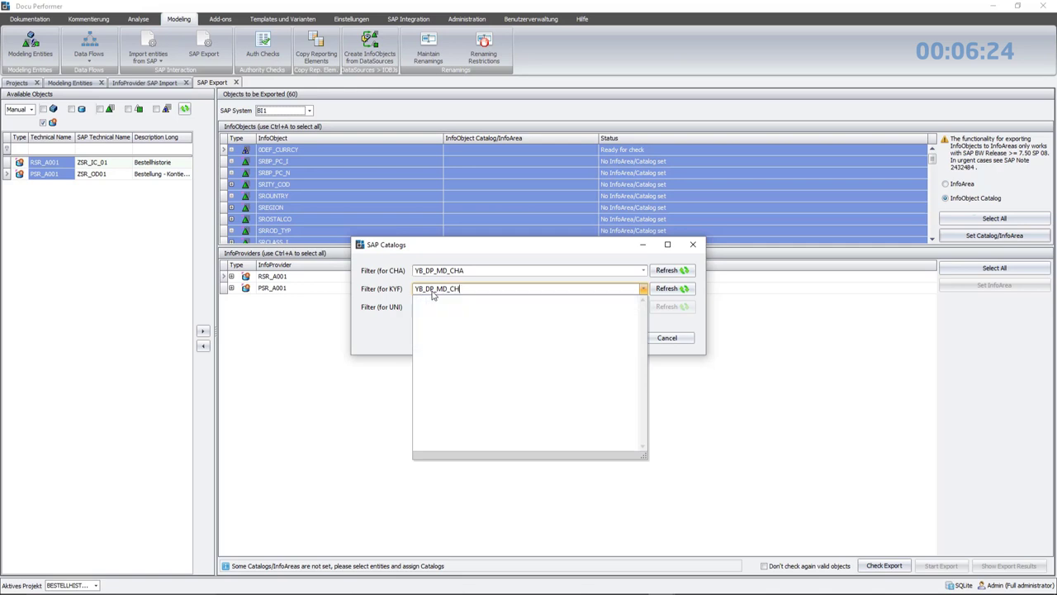
{"action": "type", "text": "KYF"}
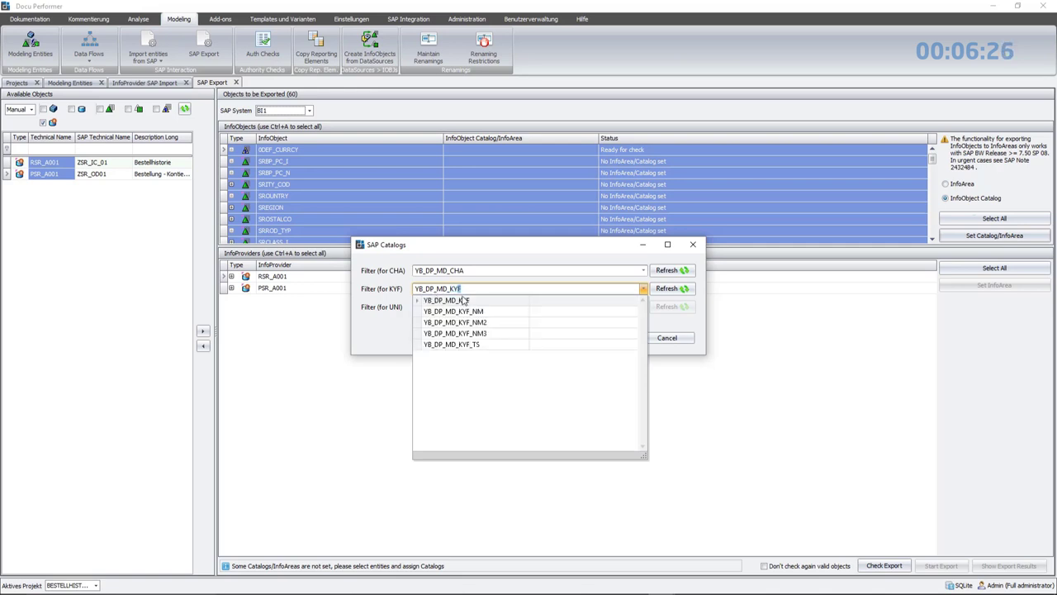
{"action": "left_click", "coordinate": [465, 300]}
{"action": "left_click", "coordinate": [606, 337]}
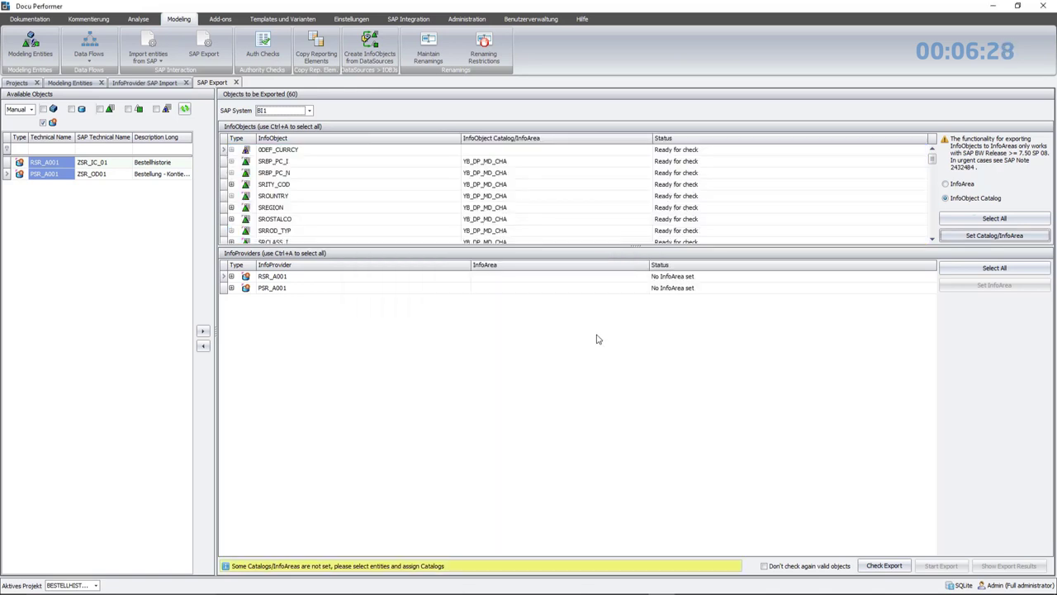
- Assign InfoArea YB_DP_MD to both InfoProviders, RSR_A001 and PSR_A001
{"action": "left_click", "coordinate": [994, 267]}
{"action": "left_click", "coordinate": [994, 285]}
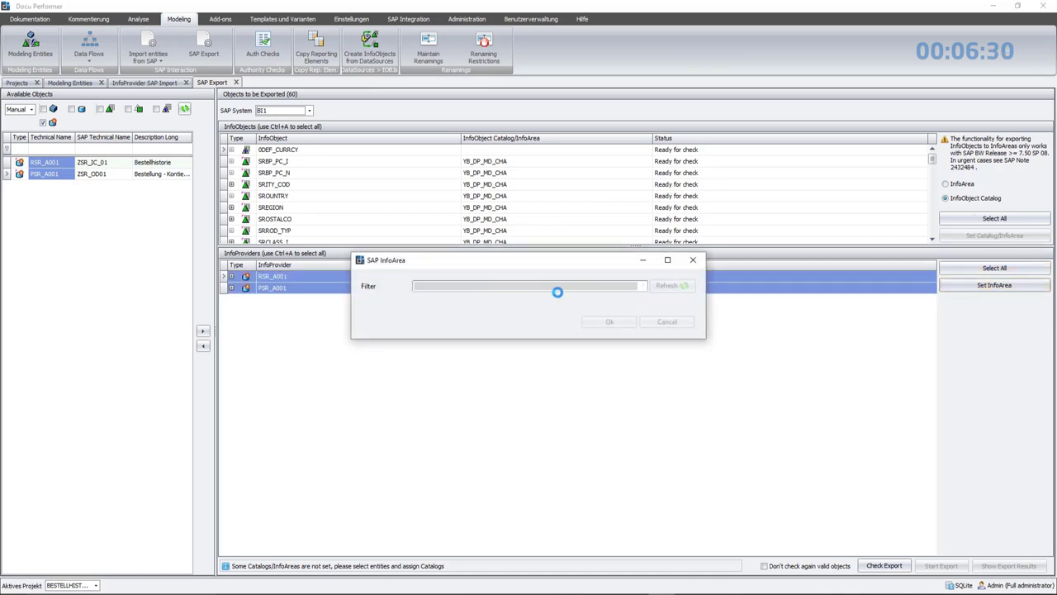
{"action": "left_click", "coordinate": [624, 284]}
{"action": "type", "text": "YB_DP"}
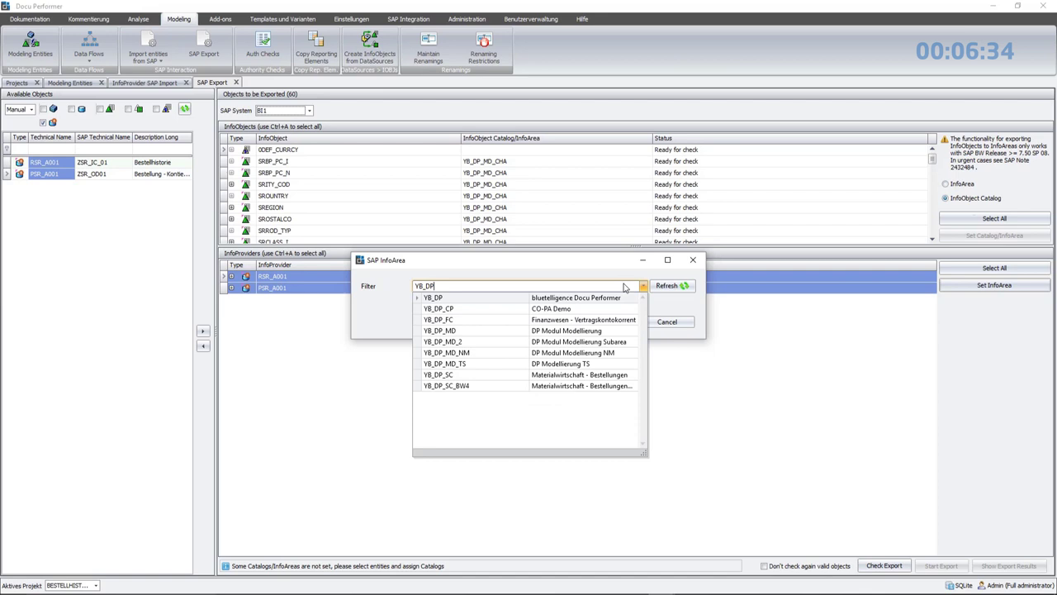
{"action": "type", "text": "_MD"}
{"action": "left_click", "coordinate": [526, 298]}
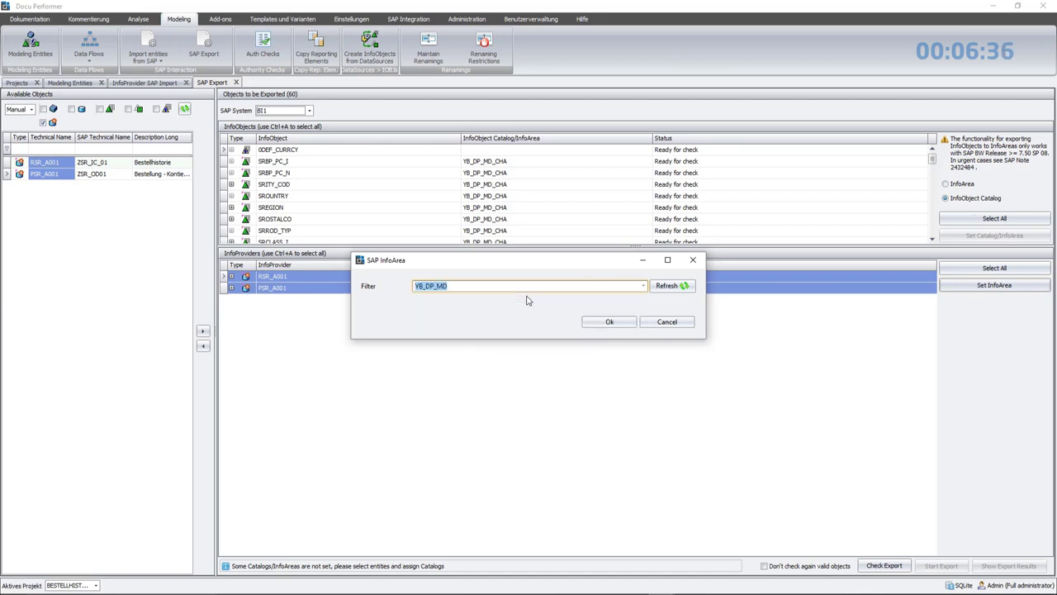
{"action": "left_click", "coordinate": [608, 323]}
- Run the export check for all objects and start the export to BI1
{"action": "left_click", "coordinate": [869, 566]}
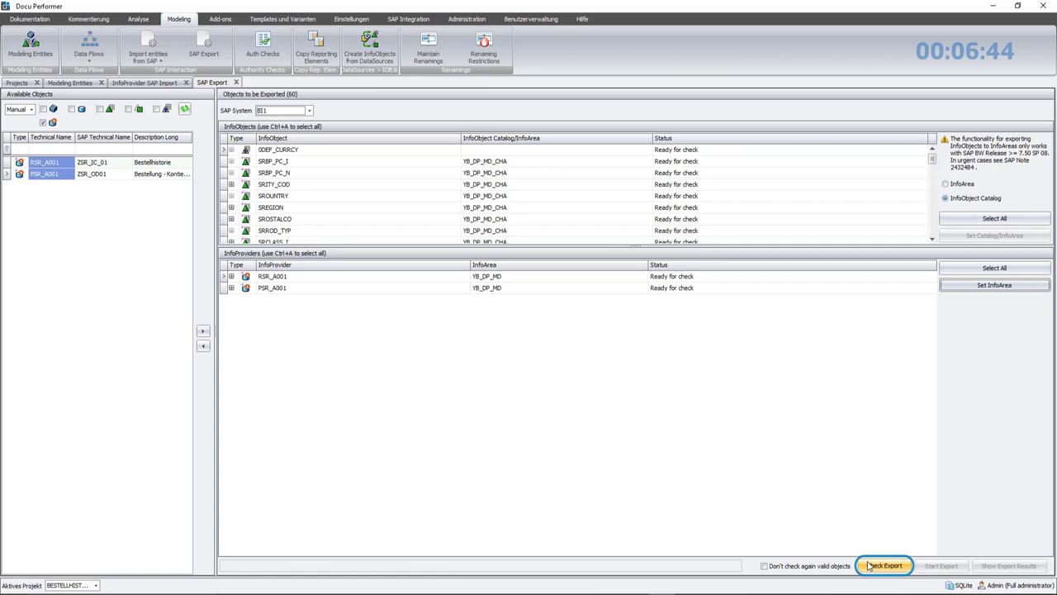
{"action": "left_click", "coordinate": [883, 564]}
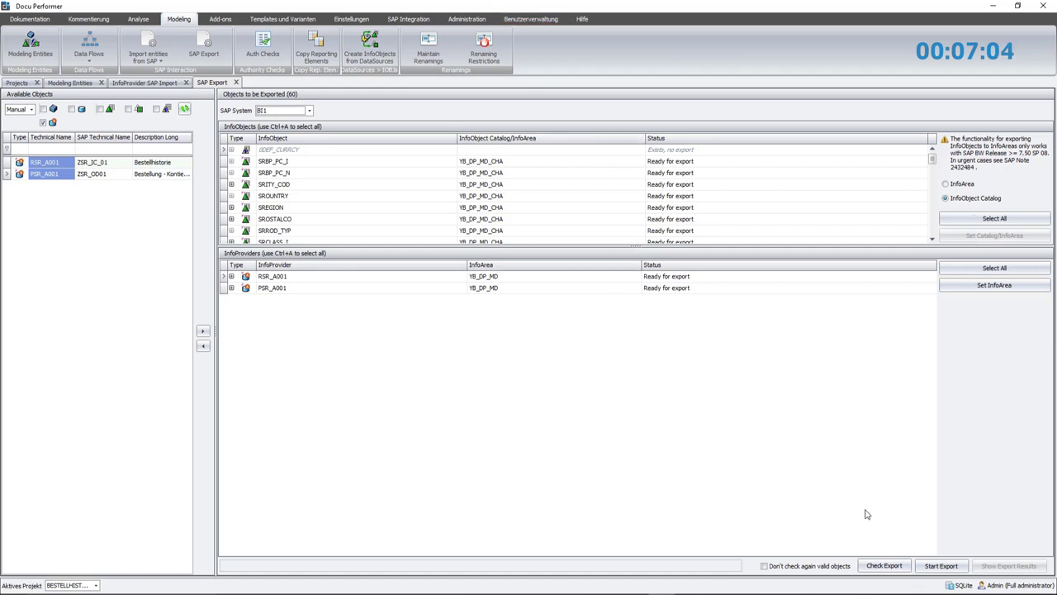
{"action": "left_click", "coordinate": [948, 569]}
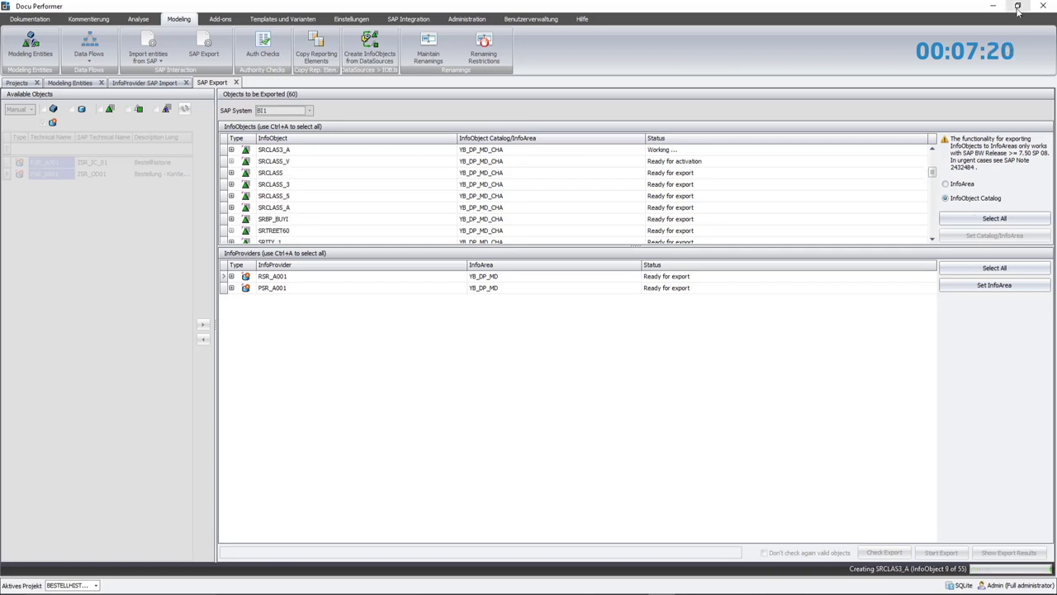
- Switch to the SAP Data Warehousing Workbench and examine the exported characteristics in InfoObject Catalog YB_DP_MD_CHA
{"action": "left_click", "coordinate": [1017, 6]}
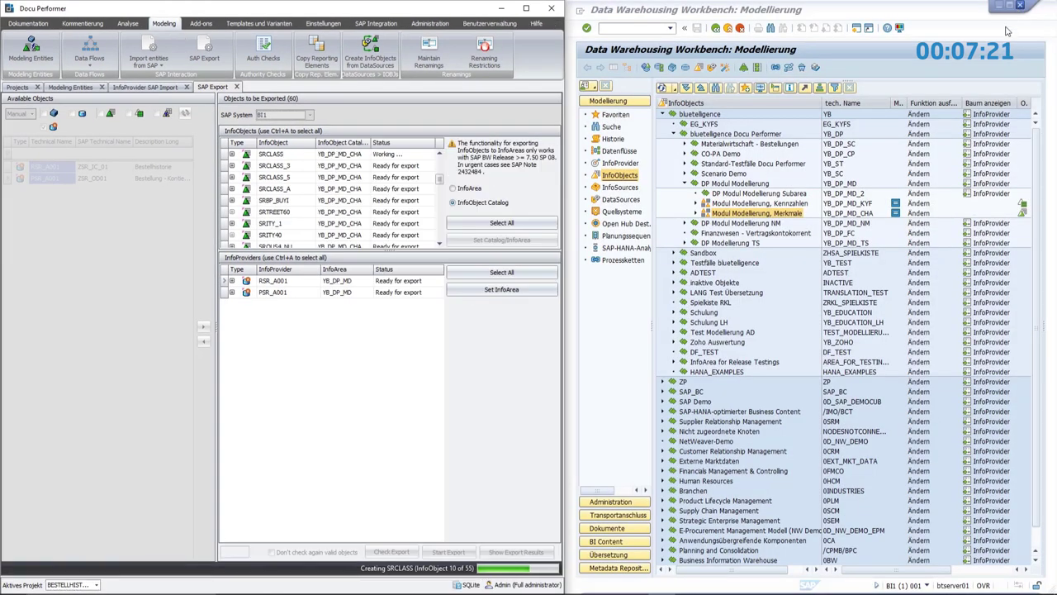
{"action": "double_click", "coordinate": [756, 213]}
{"action": "left_click", "coordinate": [695, 204]}
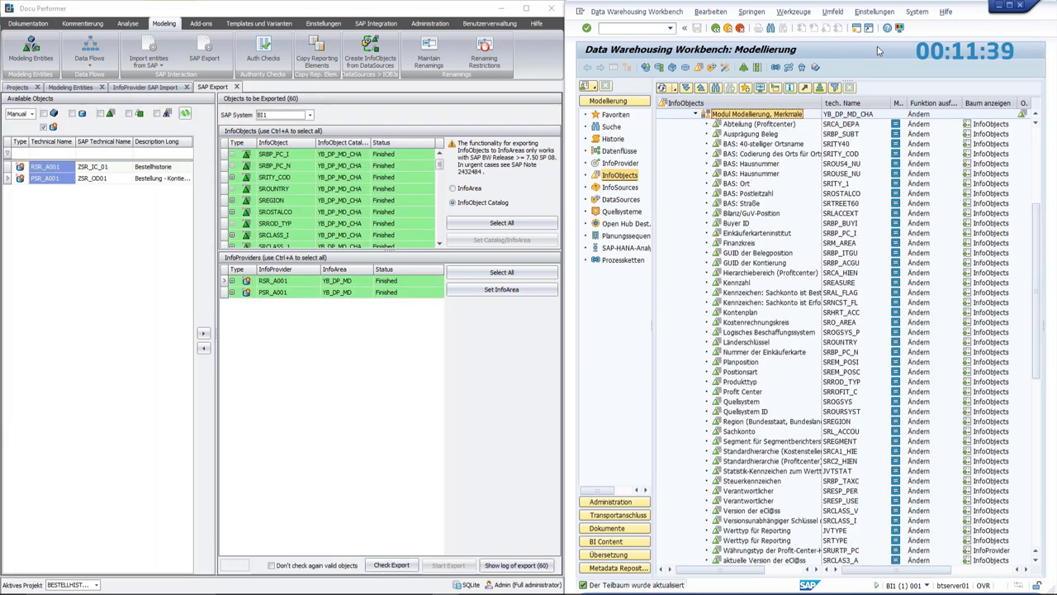
- Refresh the InfoProvider tree for InfoArea DP Modul Modellierung and examine the exported Advanced DataStores there
{"action": "left_click", "coordinate": [620, 163]}
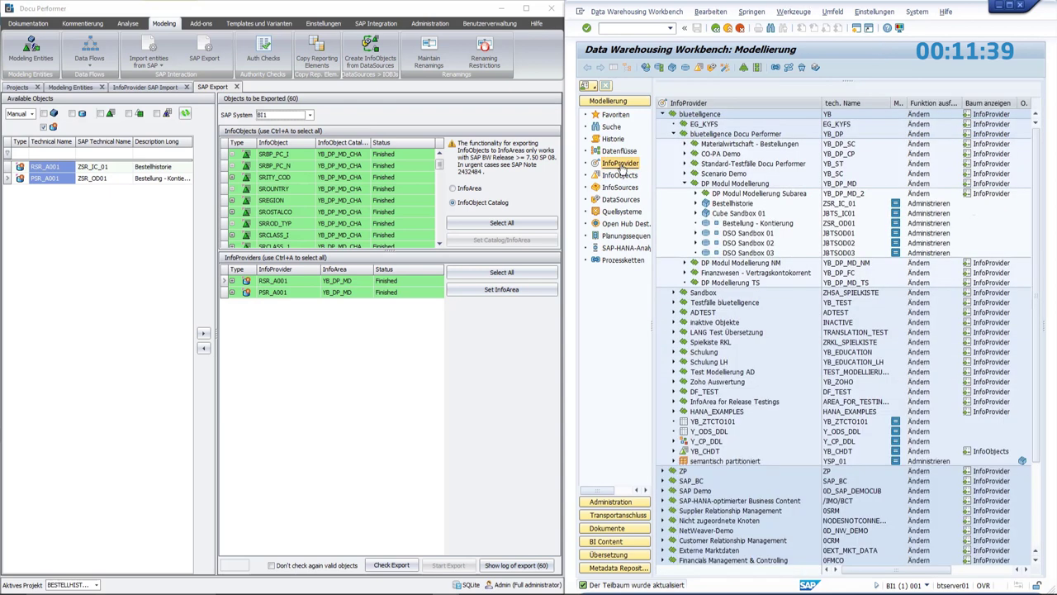
{"action": "left_click", "coordinate": [733, 193]}
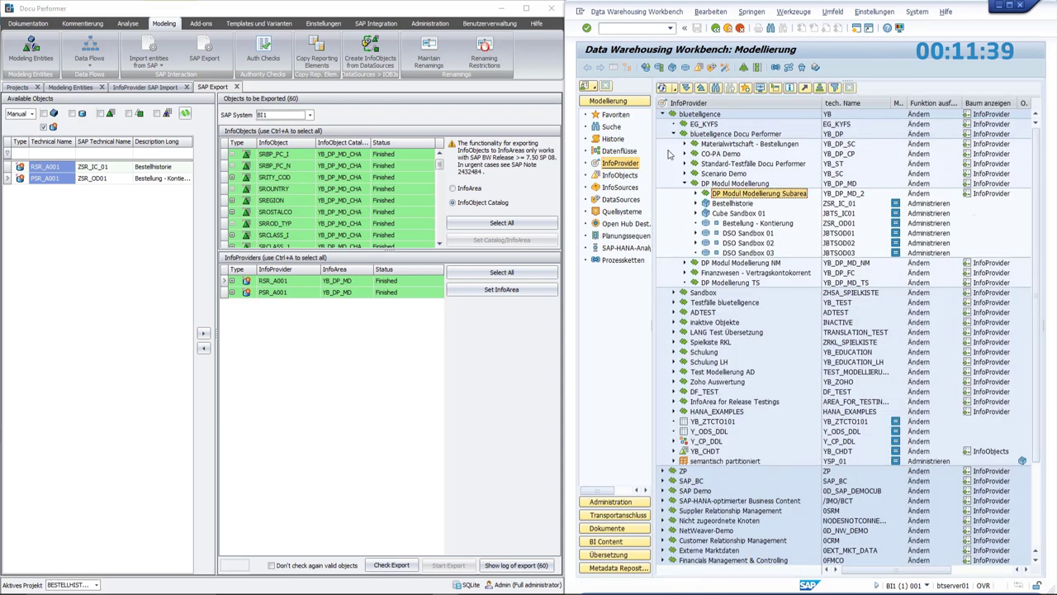
{"action": "left_click", "coordinate": [725, 183]}
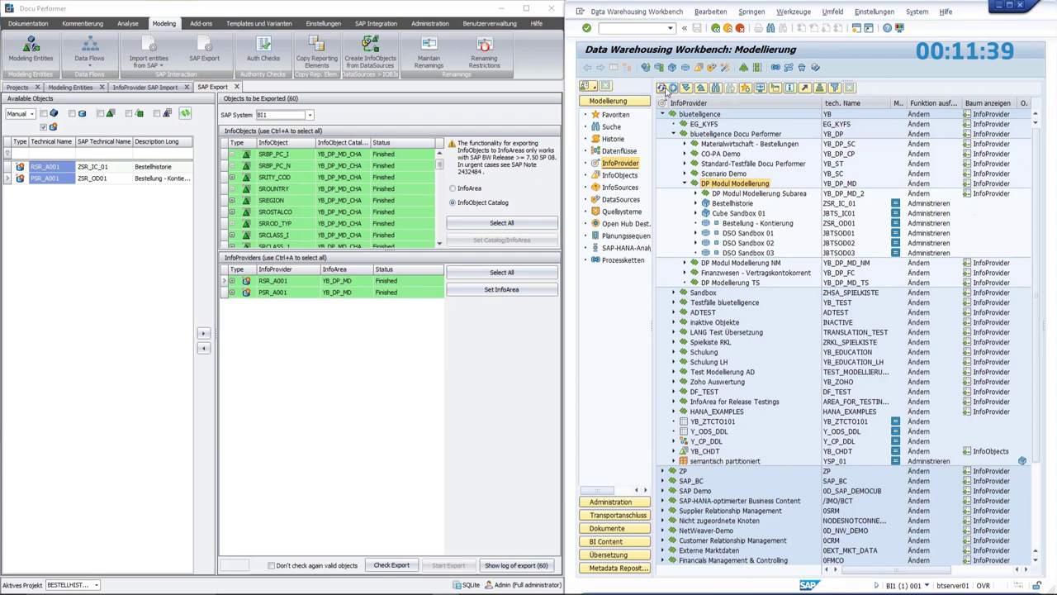
{"action": "left_click", "coordinate": [666, 90]}
{"action": "left_click_drag", "start_coordinate": [834, 205], "coordinate": [874, 214]}
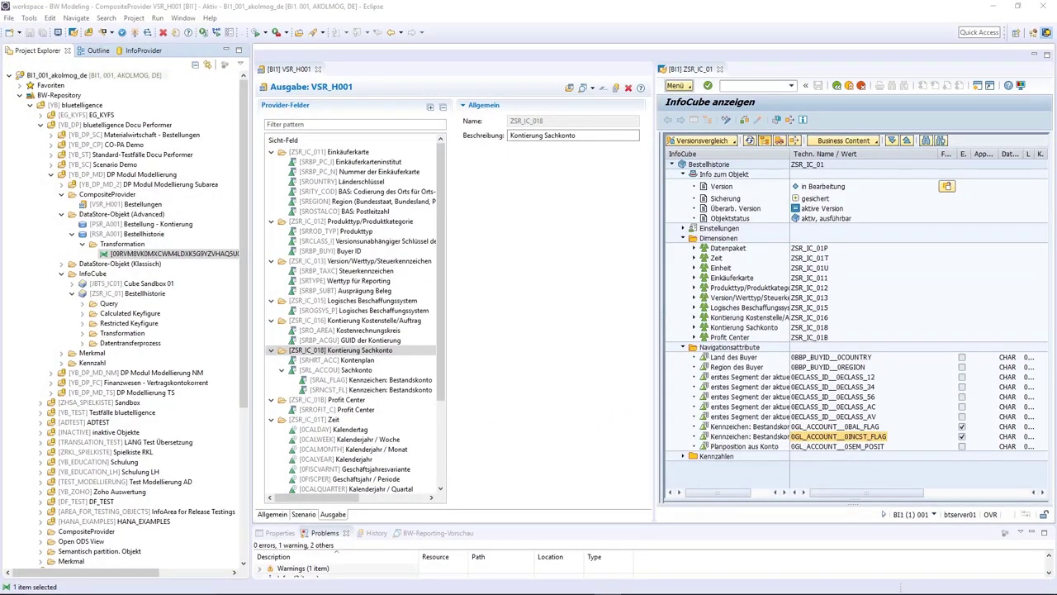
- In Eclipse BW Modeling, point out CompositeProvider VSR_H001 and the transformation under RSR_A001, then return to Docu Performer
{"action": "left_click", "coordinate": [95, 402]}
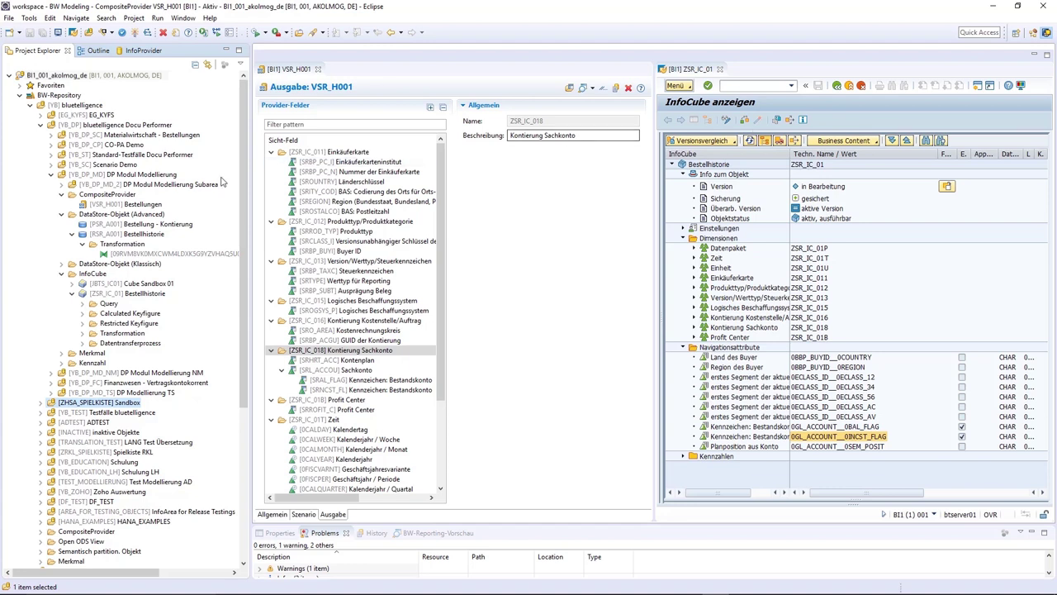
{"action": "left_click", "coordinate": [157, 205]}
{"action": "left_click", "coordinate": [165, 253], "text": "ctrl"}
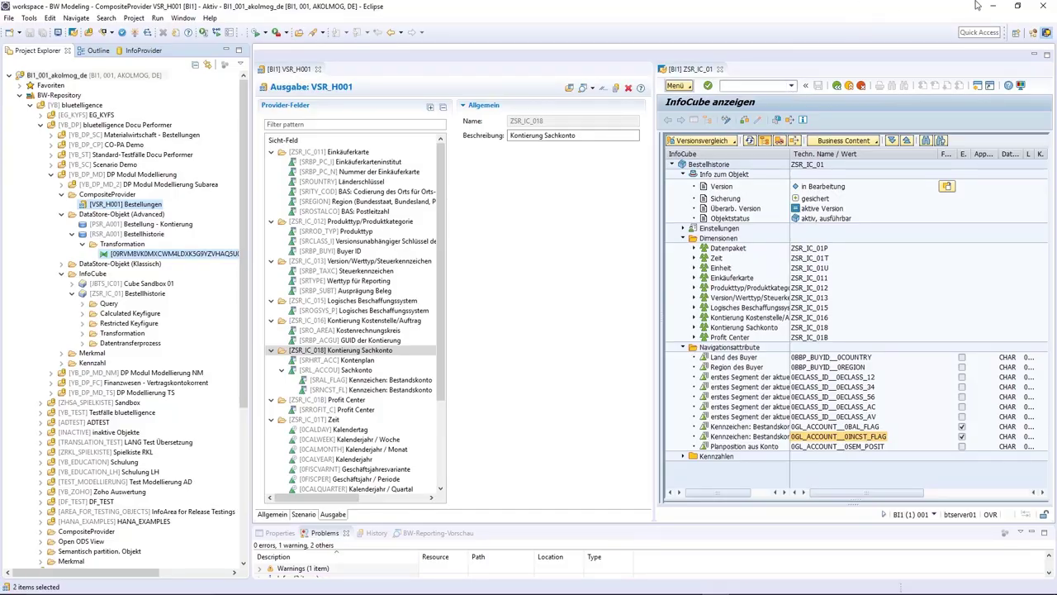
{"action": "left_click", "coordinate": [995, 6]}
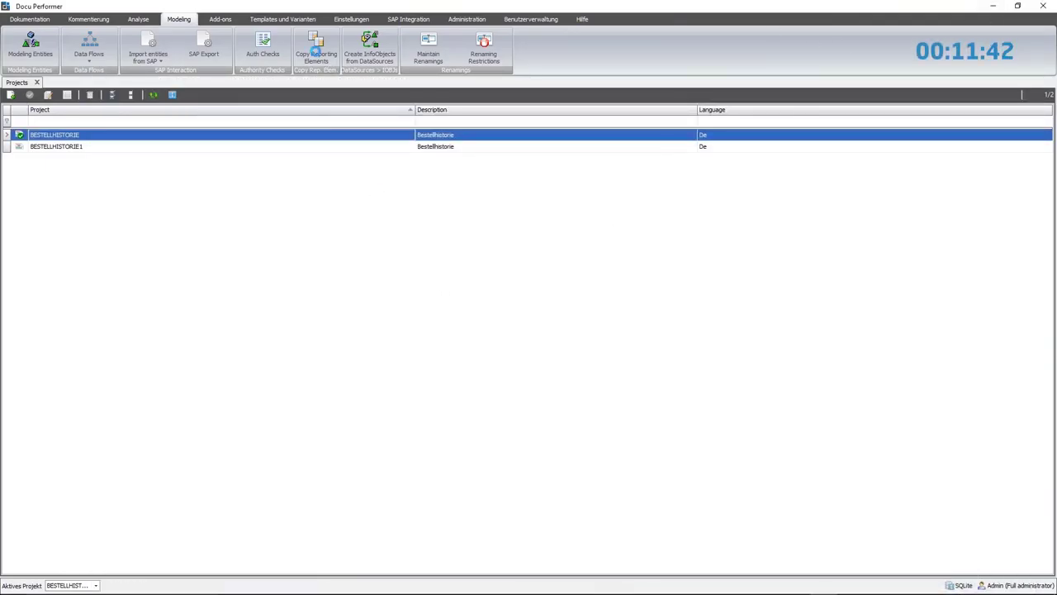
- Start copying reporting elements with source system BI2, filter its queries by ZSR and choose ZSR_IC_01_Q001
{"action": "left_click", "coordinate": [318, 56]}
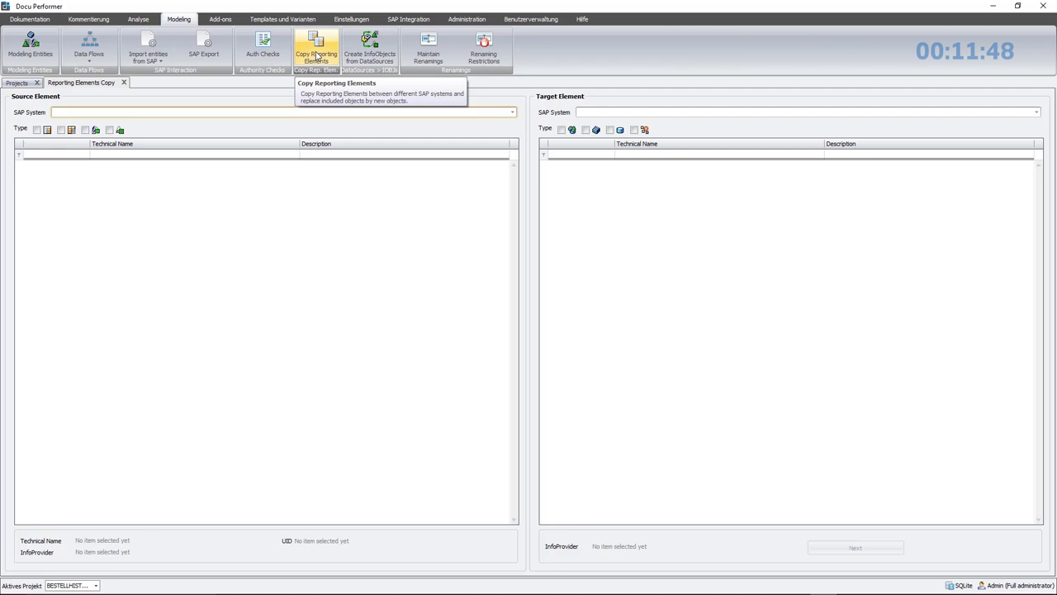
{"action": "left_click", "coordinate": [512, 113]}
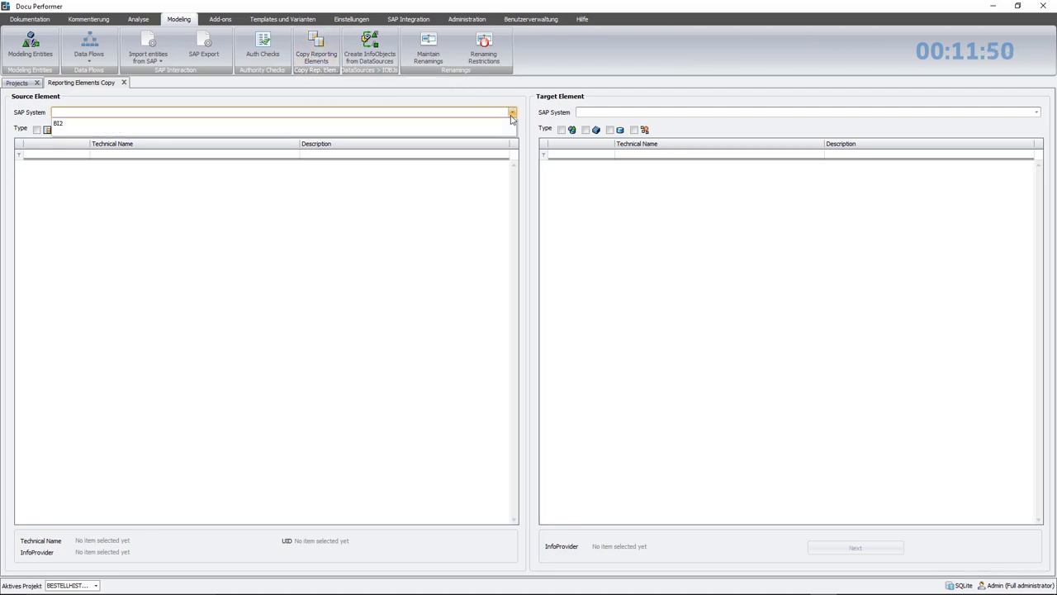
{"action": "left_click", "coordinate": [175, 127]}
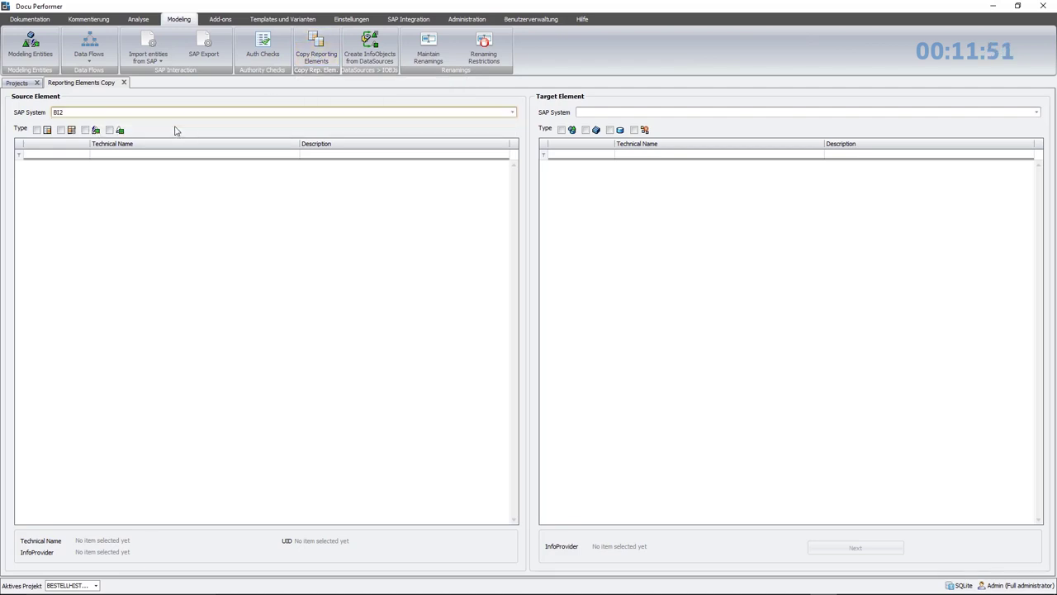
{"action": "left_click", "coordinate": [37, 130]}
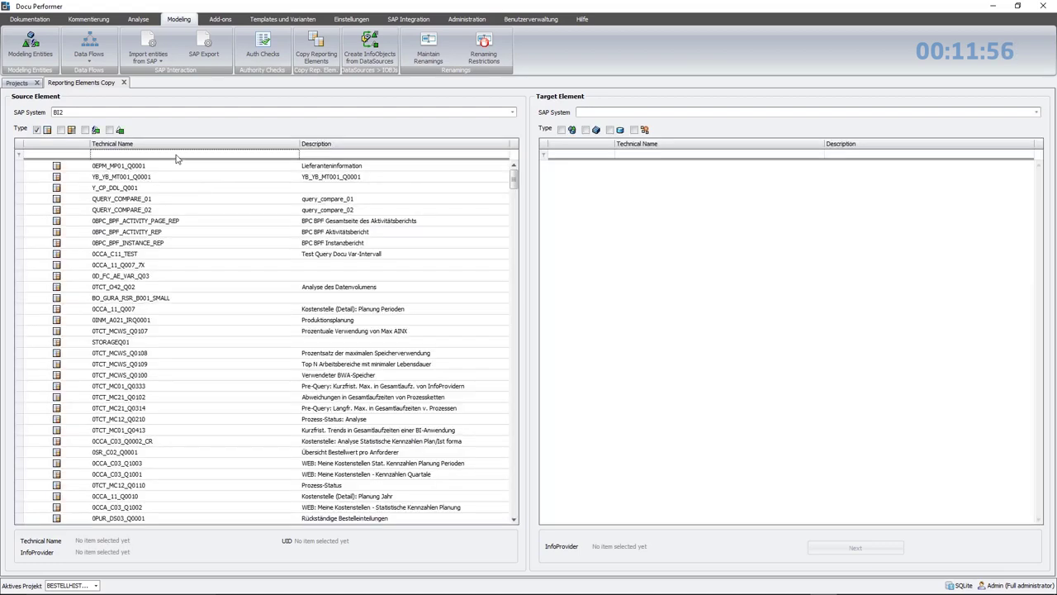
{"action": "left_click", "coordinate": [176, 155]}
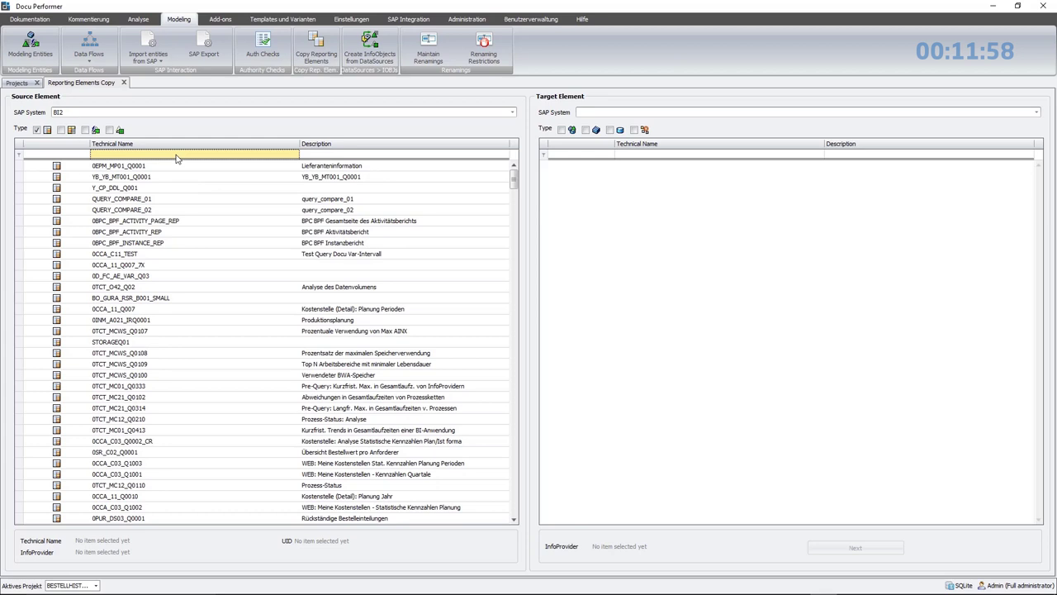
{"action": "type", "text": "ZSR"}
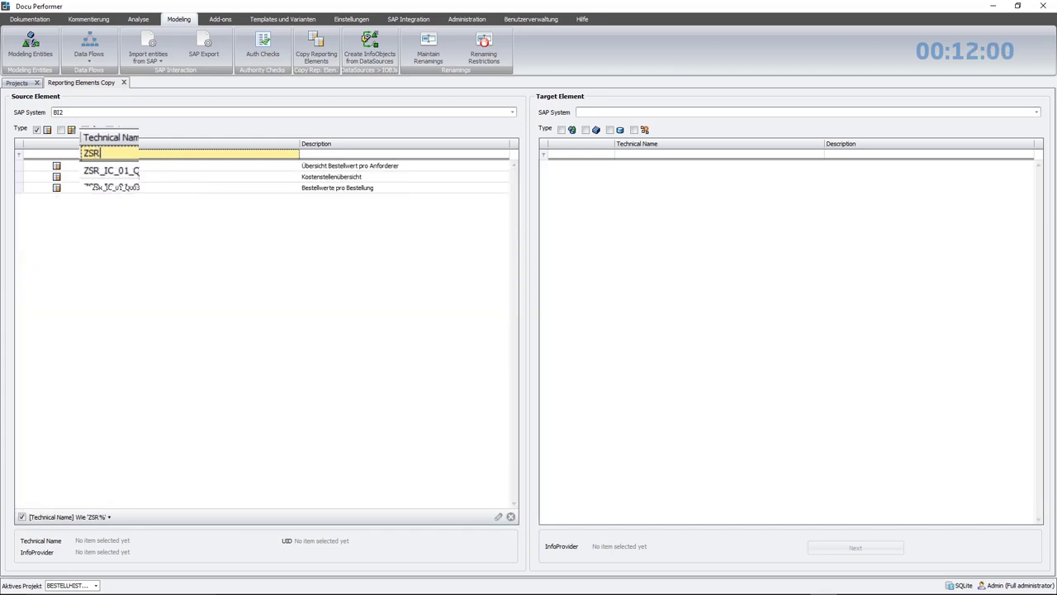
{"action": "left_click", "coordinate": [178, 168]}
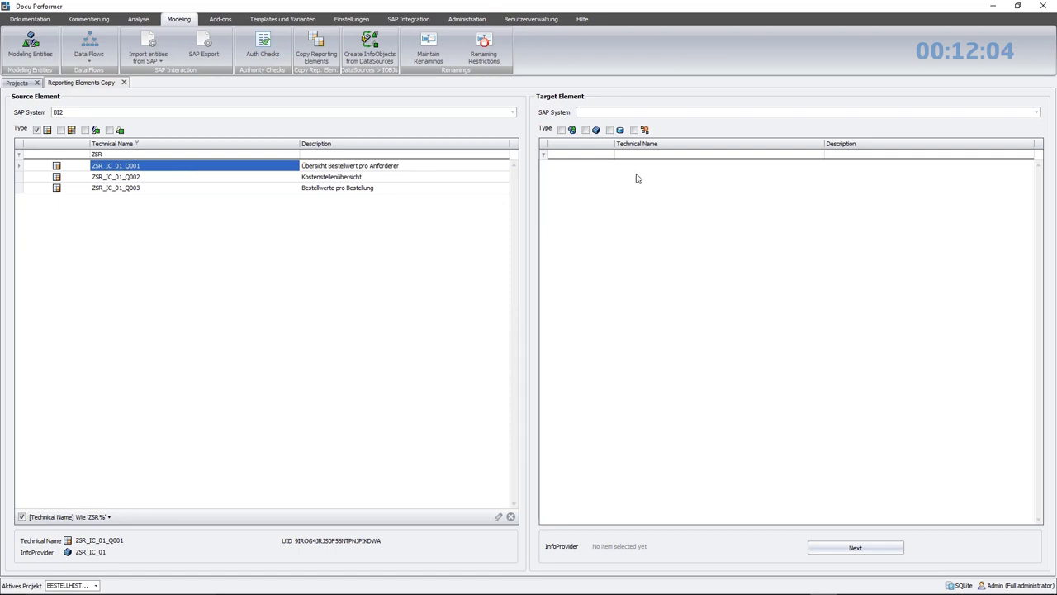
- Set BI1 as the target system, choose CompositeProvider VSR_H001 using the filter VSR, and proceed to the copy details
{"action": "left_click", "coordinate": [684, 114]}
{"action": "left_click", "coordinate": [674, 132]}
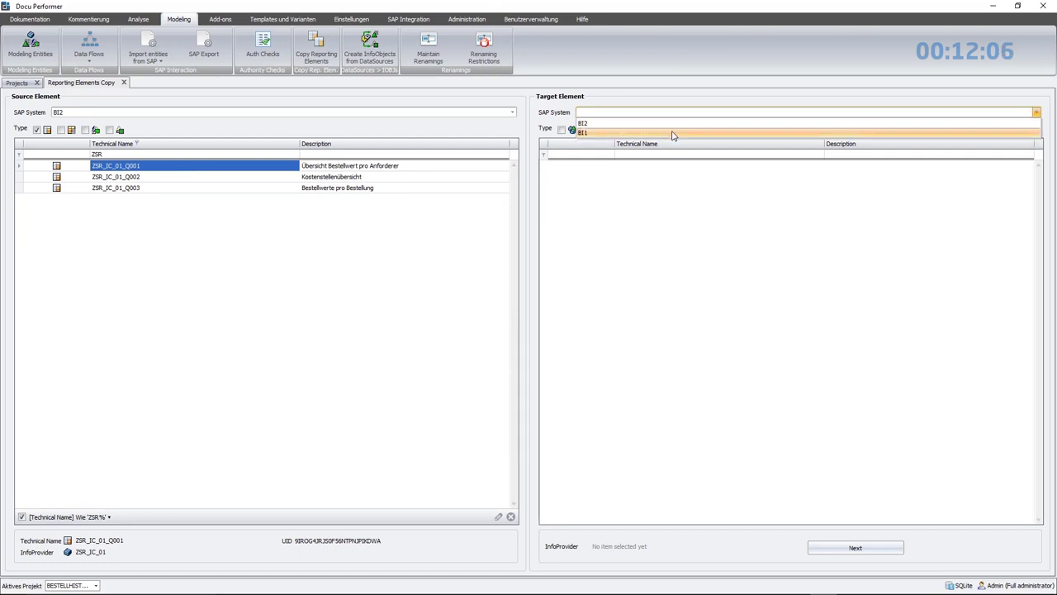
{"action": "left_click", "coordinate": [645, 130]}
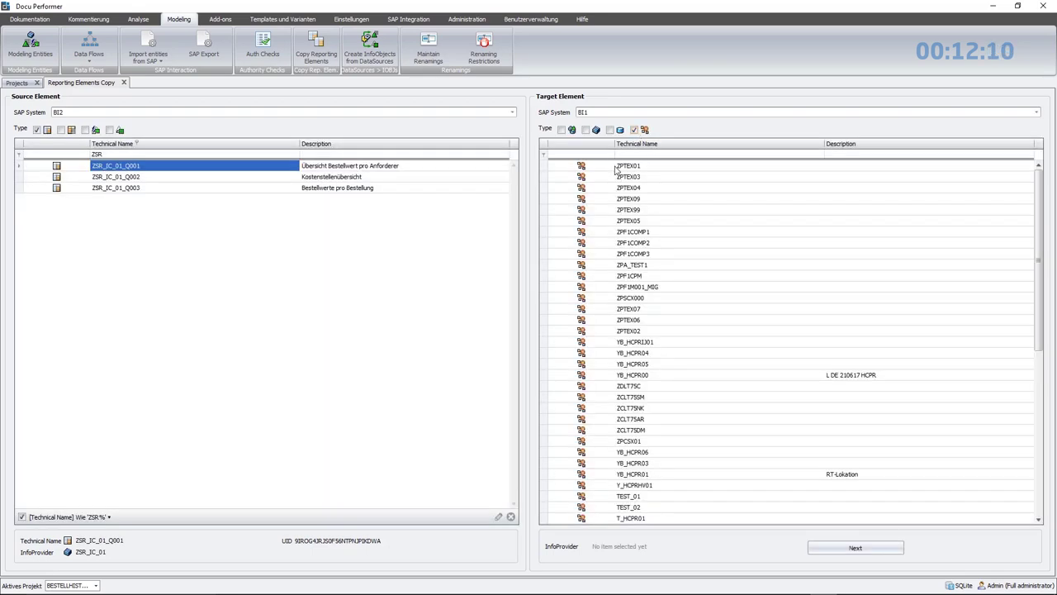
{"action": "left_click", "coordinate": [631, 155]}
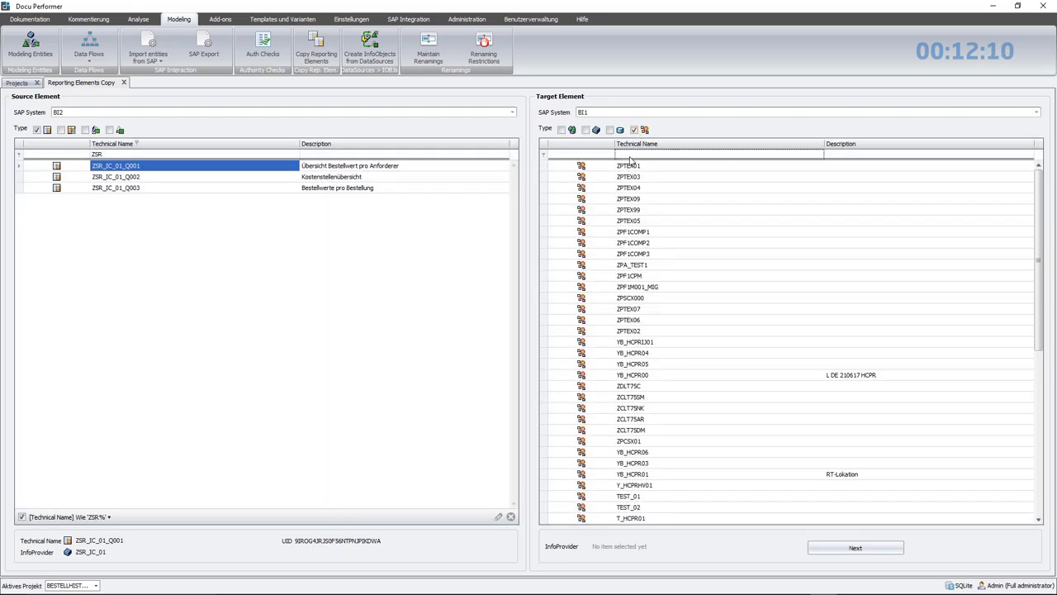
{"action": "type", "text": "VSR"}
{"action": "left_click", "coordinate": [631, 168]}
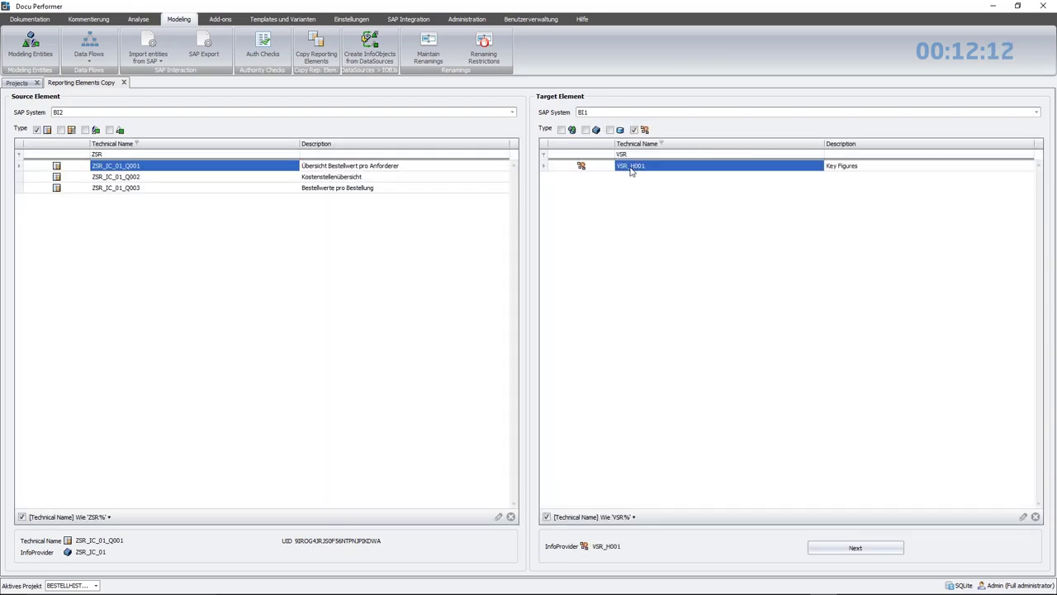
{"action": "left_click", "coordinate": [833, 549]}
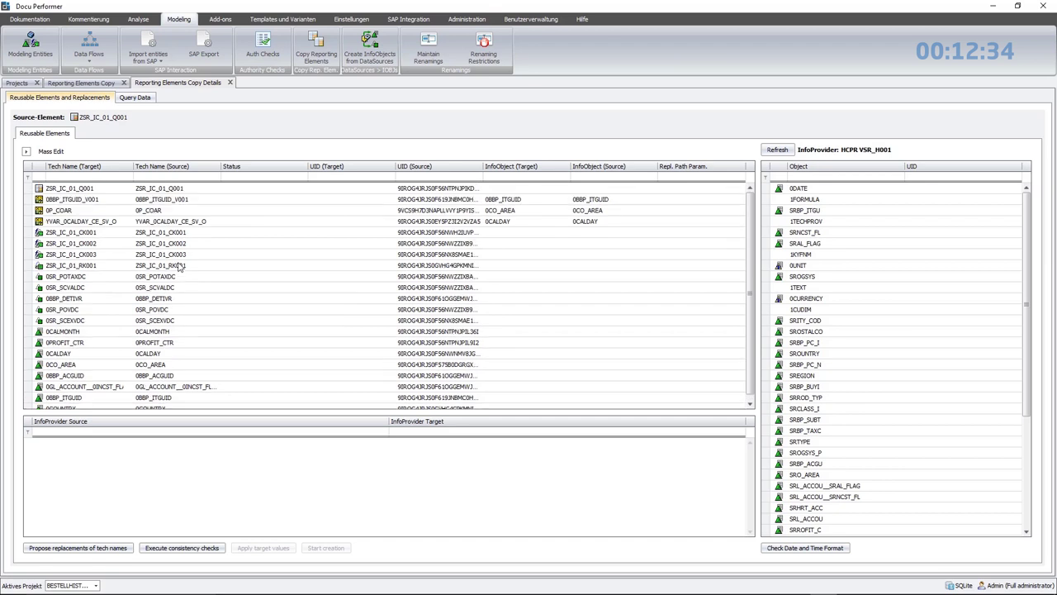
- Set the query's target technical name to VSR_IC_01_Q001 and execute the consistency checks
{"action": "double_click", "coordinate": [81, 234]}
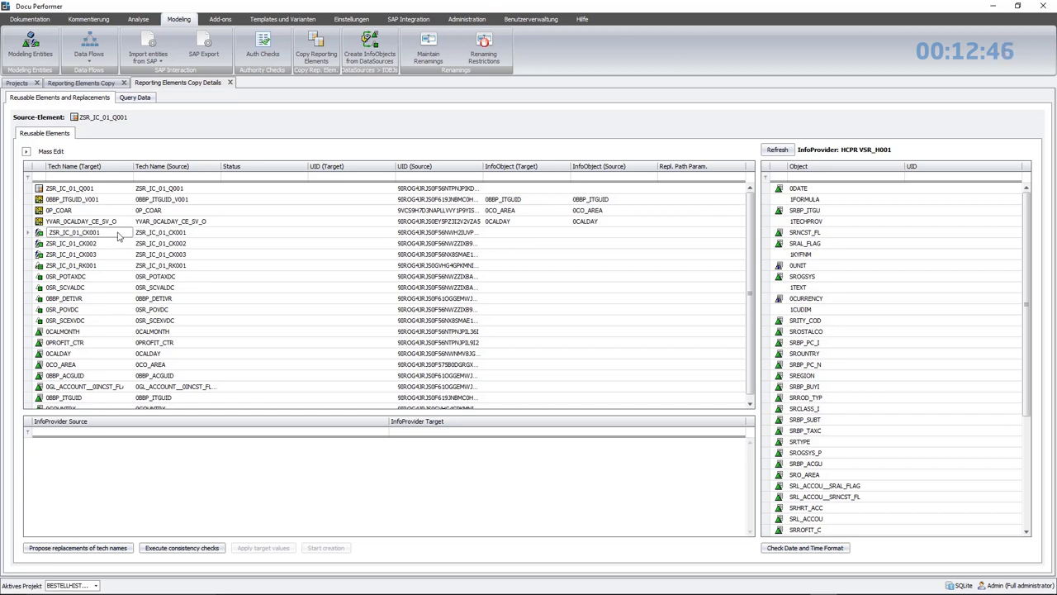
{"action": "left_click", "coordinate": [51, 192]}
{"action": "left_click", "coordinate": [53, 192]}
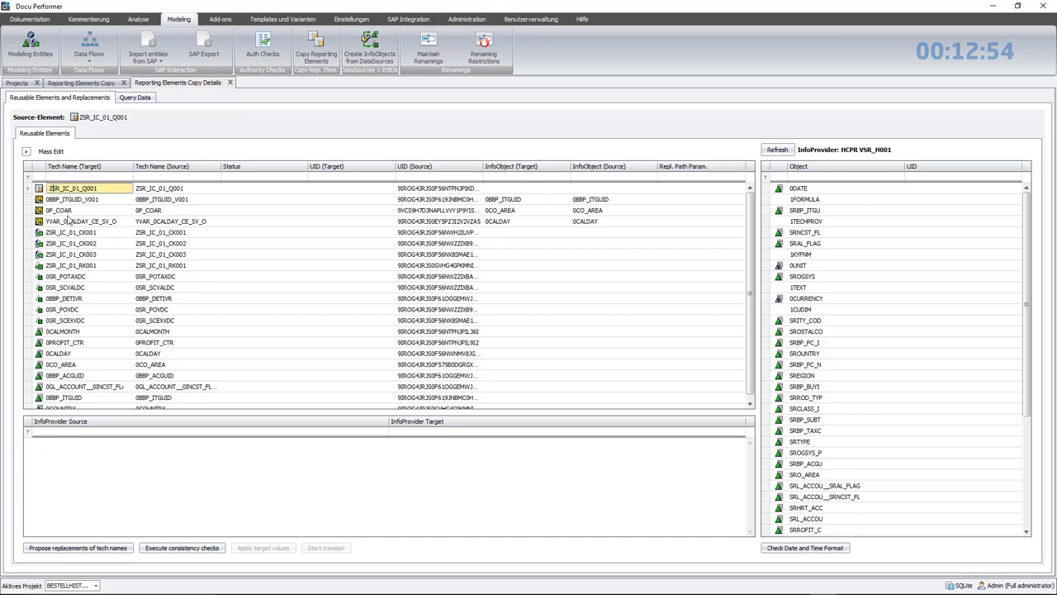
{"action": "type", "text": "V"}
{"action": "left_click", "coordinate": [163, 550]}
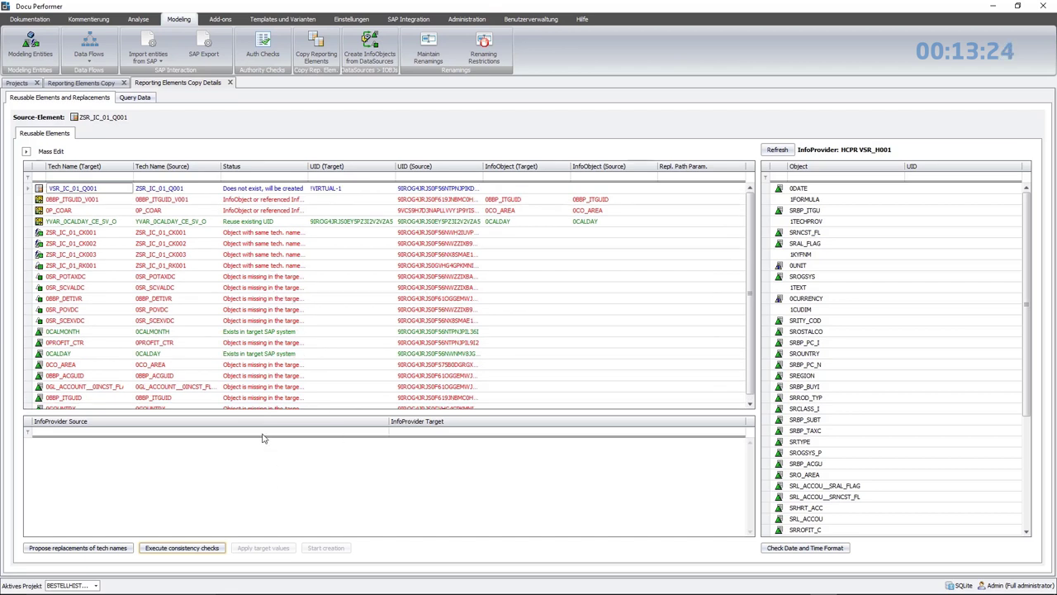
- Review the InfoObjects missing in the target, propose replacements for their technical names and execute the consistency checks again
{"action": "scroll", "coordinate": [275, 406], "scroll_direction": "down", "scroll_amount": 1}
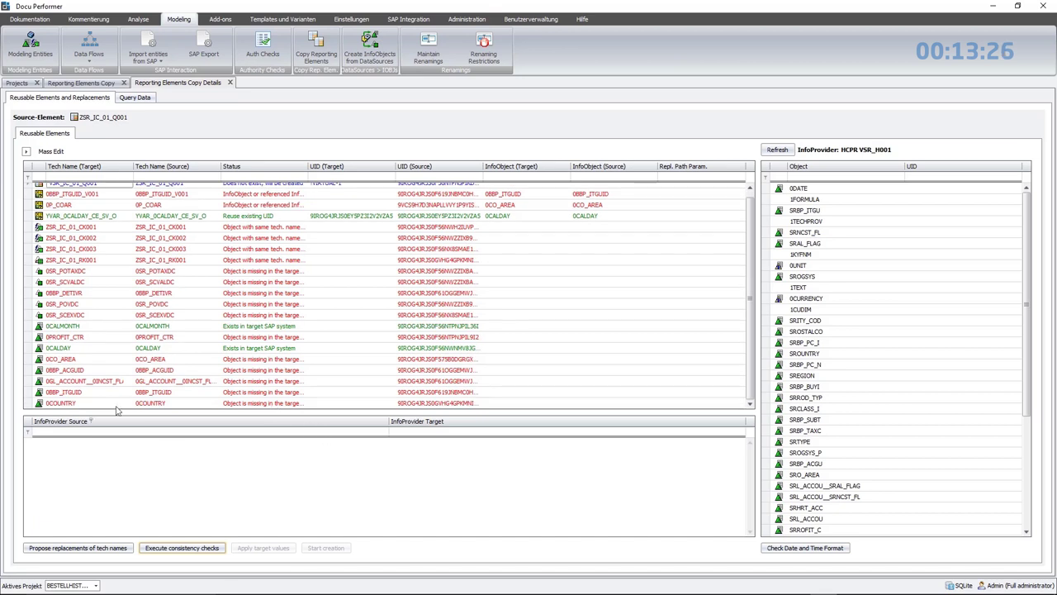
{"action": "left_click", "coordinate": [154, 381]}
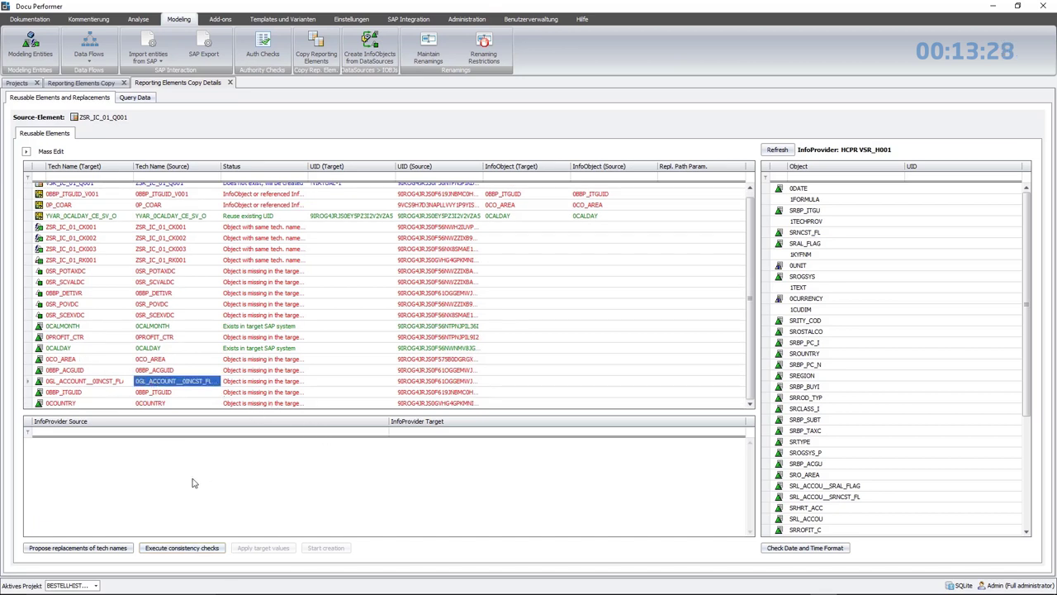
{"action": "left_click", "coordinate": [64, 403]}
{"action": "left_click", "coordinate": [68, 392]}
{"action": "left_click", "coordinate": [71, 381]}
{"action": "left_click", "coordinate": [81, 370]}
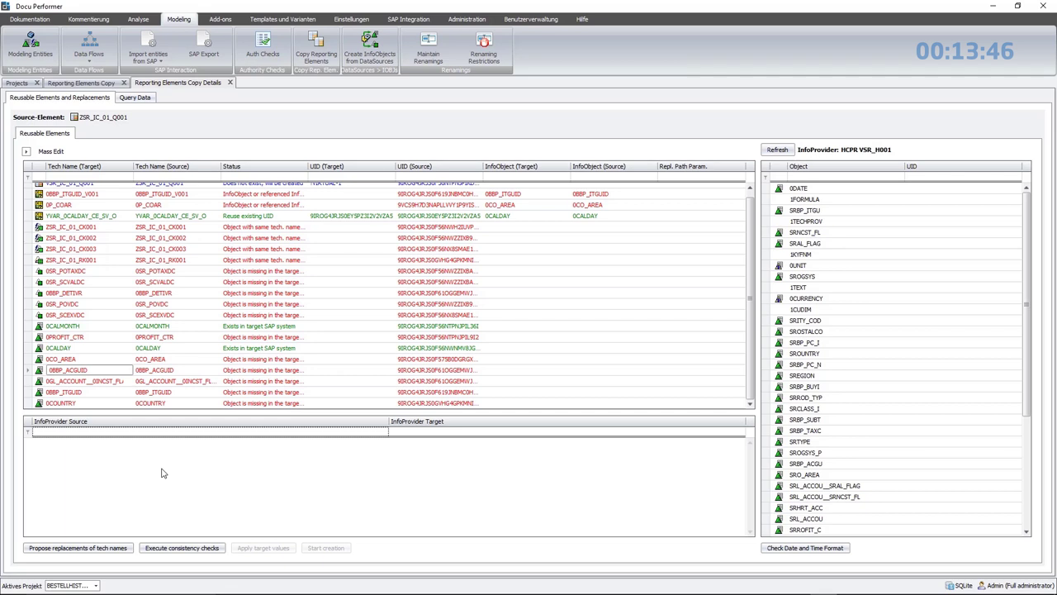
{"action": "left_click", "coordinate": [128, 550]}
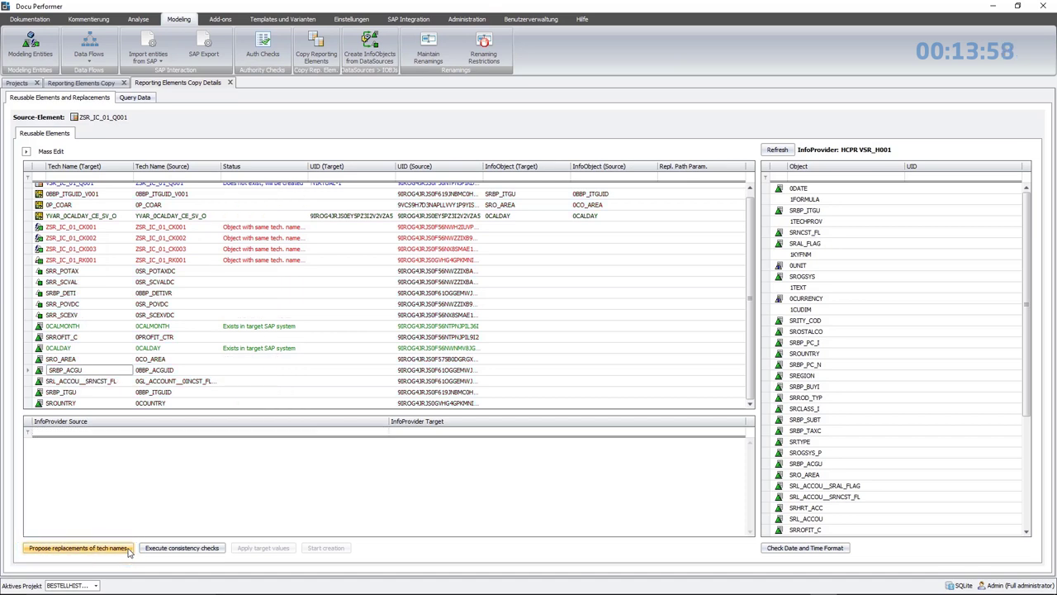
{"action": "left_click", "coordinate": [202, 550]}
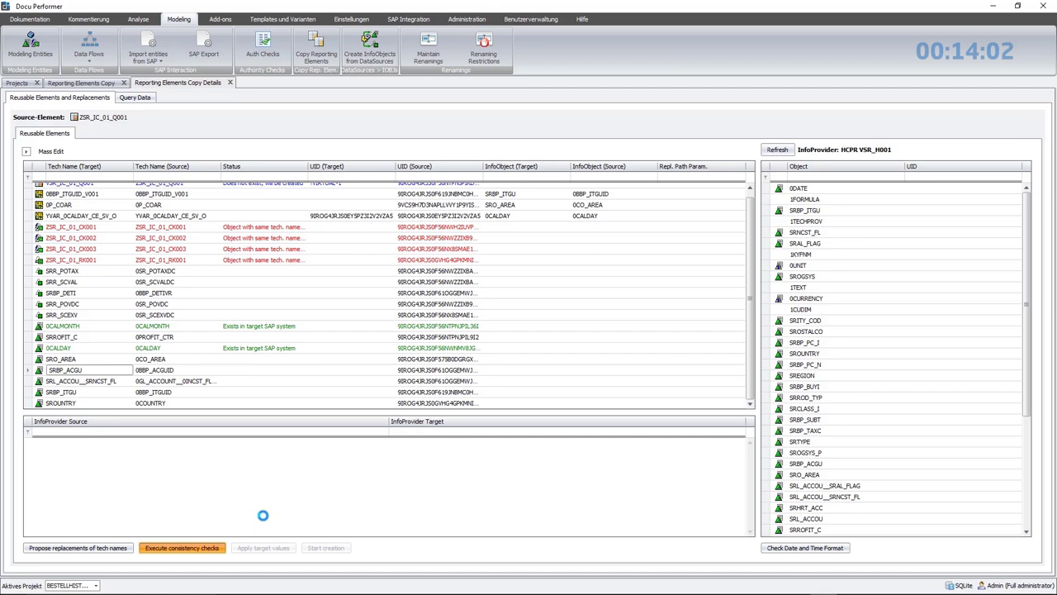
- Set the target technical names of ZSR_IC_01_CK001, ZSR_IC_01_CK002 and ZSR_IC_01_CK003 to VSR_IC_01_CK001, VSR_IC_01_CK002 and VSR_IC_01_CK003
{"action": "scroll", "coordinate": [170, 364], "scroll_direction": "up", "scroll_amount": 1}
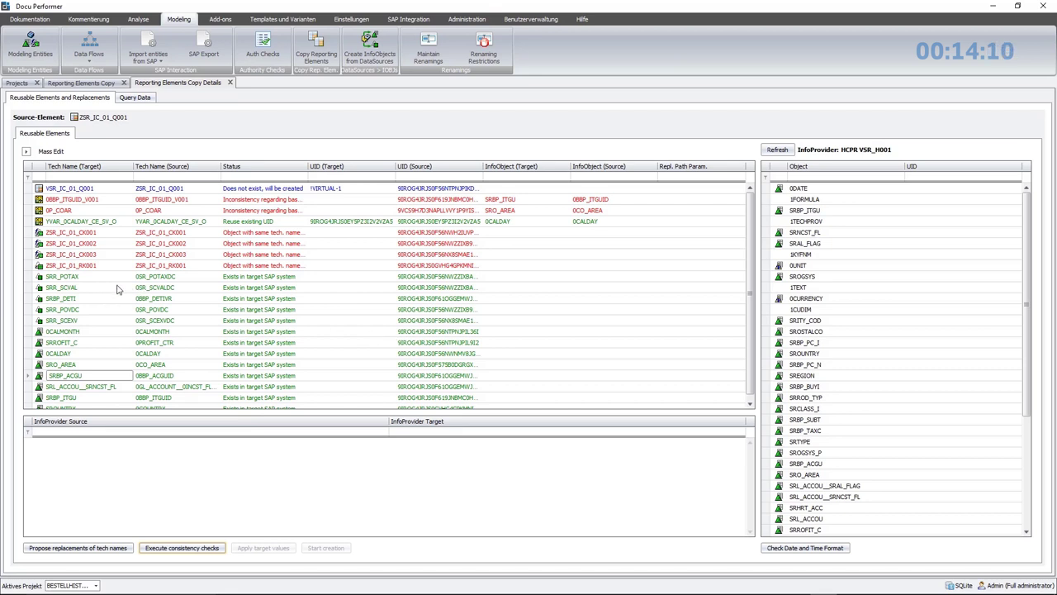
{"action": "left_click", "coordinate": [73, 233]}
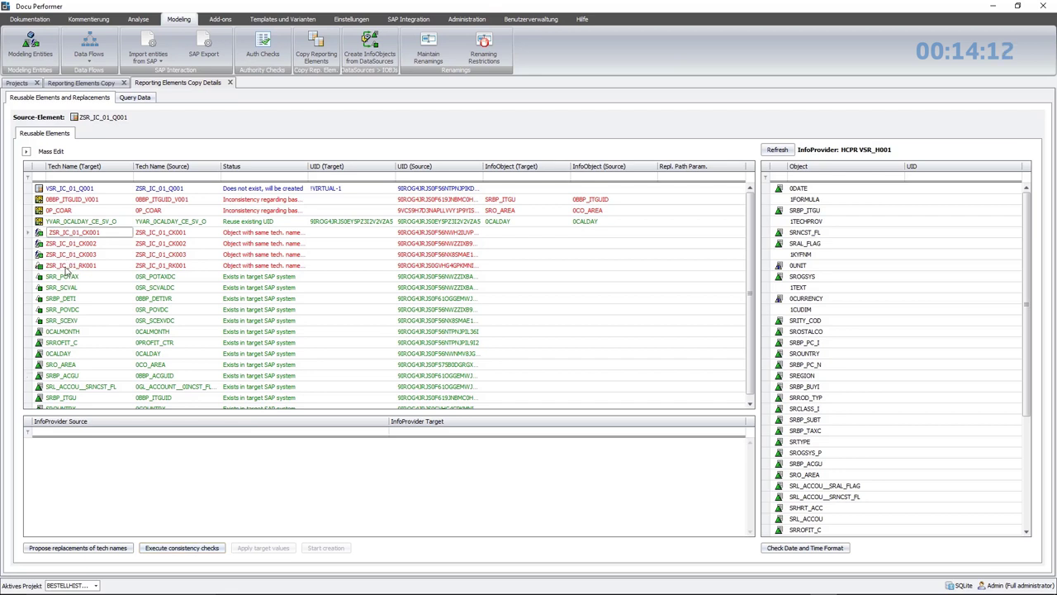
{"action": "left_click", "coordinate": [55, 235]}
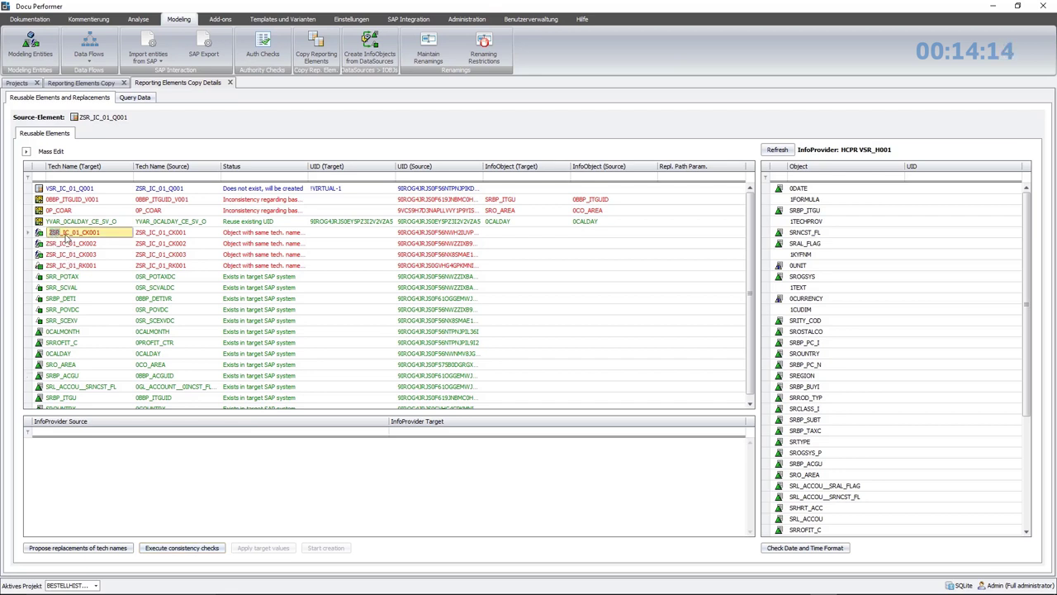
{"action": "key", "text": "BackSpace"}
{"action": "type", "text": "V"}
{"action": "left_click", "coordinate": [53, 245]}
{"action": "key", "text": "BackSpace"}
{"action": "type", "text": "V"}
{"action": "left_click", "coordinate": [53, 255]}
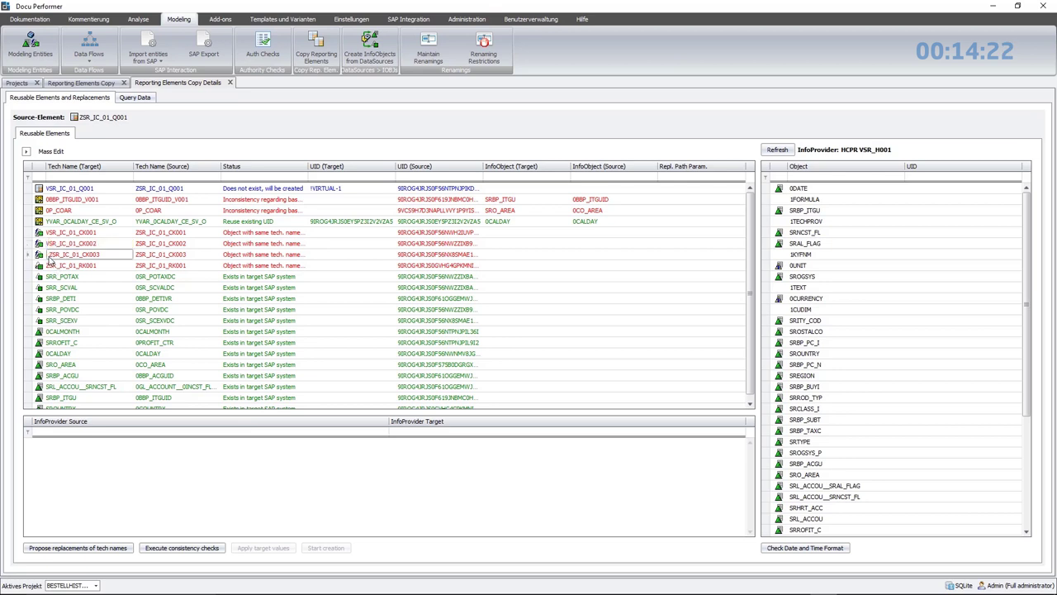
{"action": "key", "text": "BackSpace"}
{"action": "type", "text": "V"}
- Set the target technical name of ZSR_IC_01_RK001 to VSR_IC_01_RK001
{"action": "left_click", "coordinate": [52, 266]}
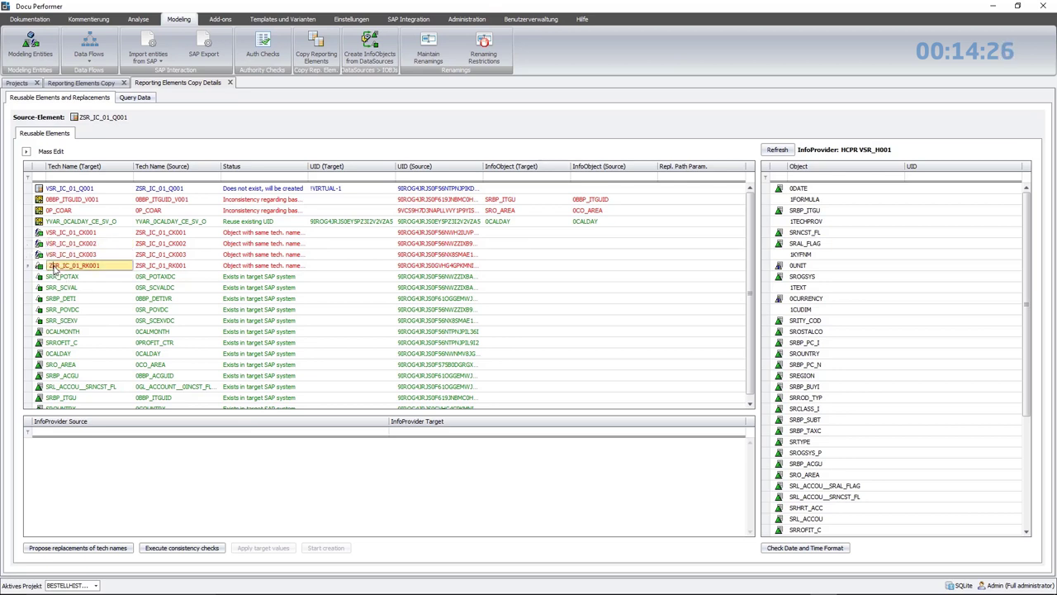
{"action": "key", "text": "BackSpace"}
{"action": "type", "text": "V"}
{"action": "left_click", "coordinate": [142, 321]}
{"action": "left_click", "coordinate": [124, 300]}
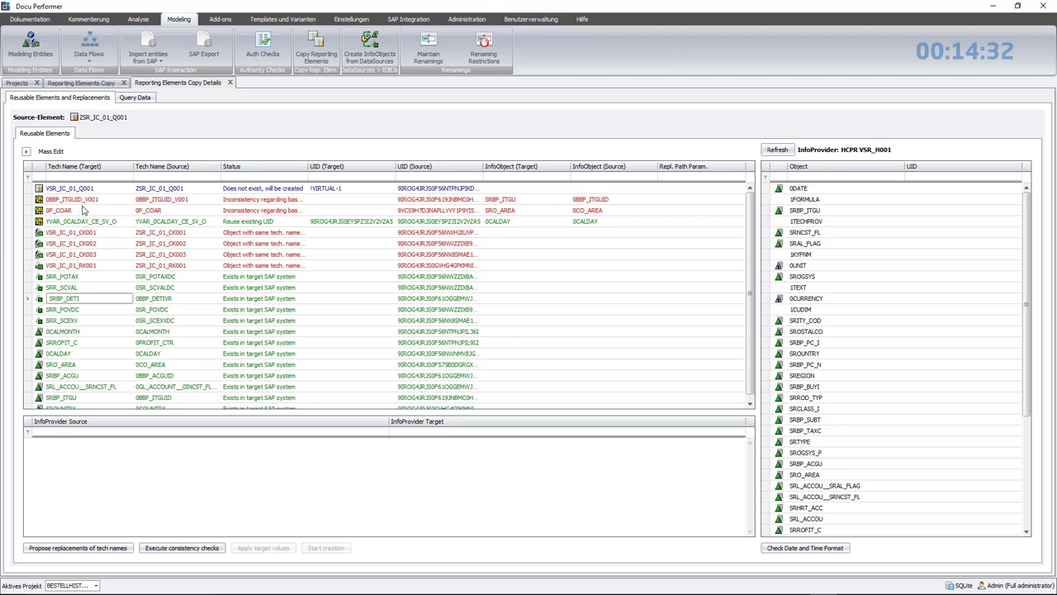
- Set the target technical names of variables 0BBP_ITGUID_V001 and 0P_COAR to VBBP_ITGUID_V001 and VP_COAR
{"action": "left_click", "coordinate": [52, 201]}
{"action": "left_click", "coordinate": [52, 201]}
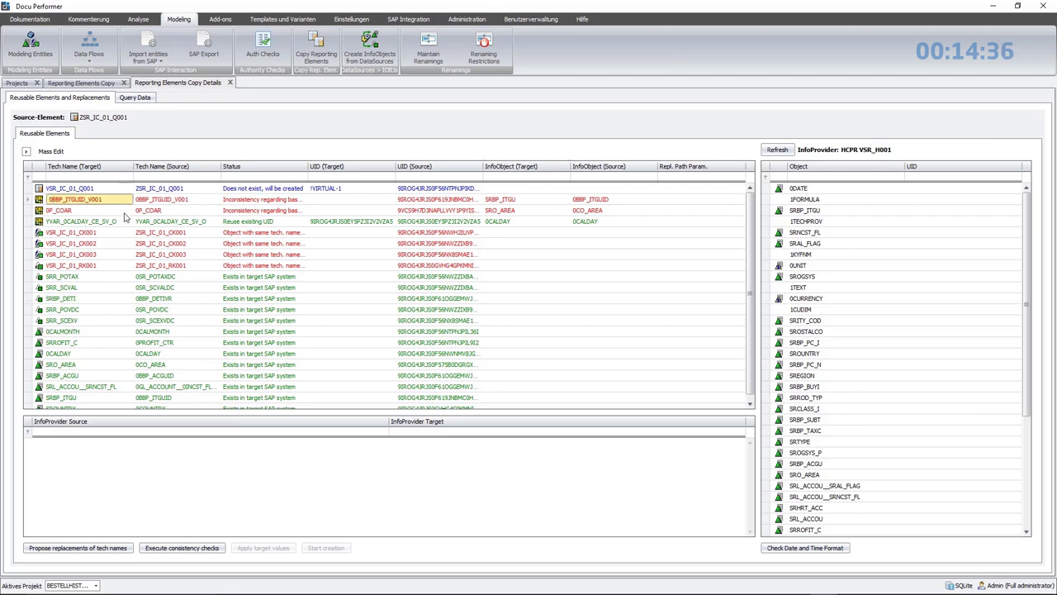
{"action": "left_click", "coordinate": [50, 211]}
{"action": "left_click", "coordinate": [50, 211]}
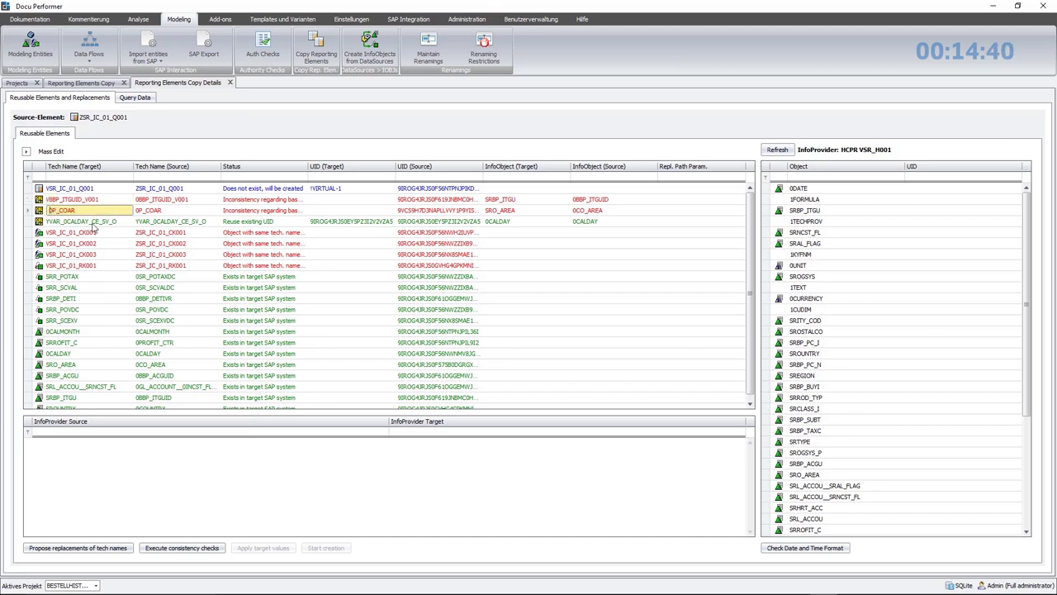
{"action": "key", "text": "Delete"}
{"action": "type", "text": "V"}
{"action": "left_click", "coordinate": [99, 201]}
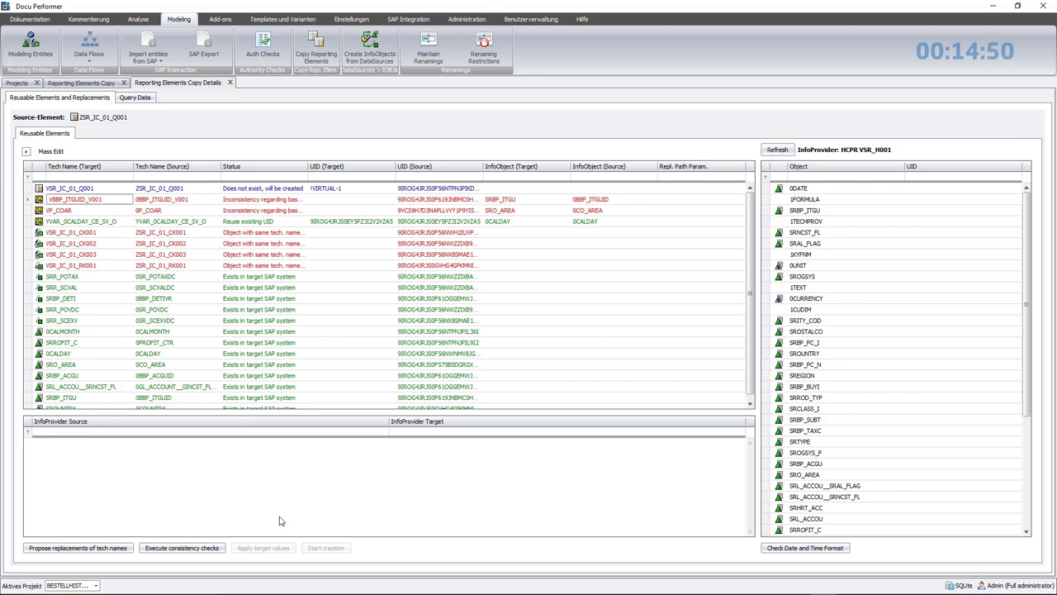
- Execute the consistency checks on the renamed elements and apply the target values
{"action": "left_click", "coordinate": [202, 547]}
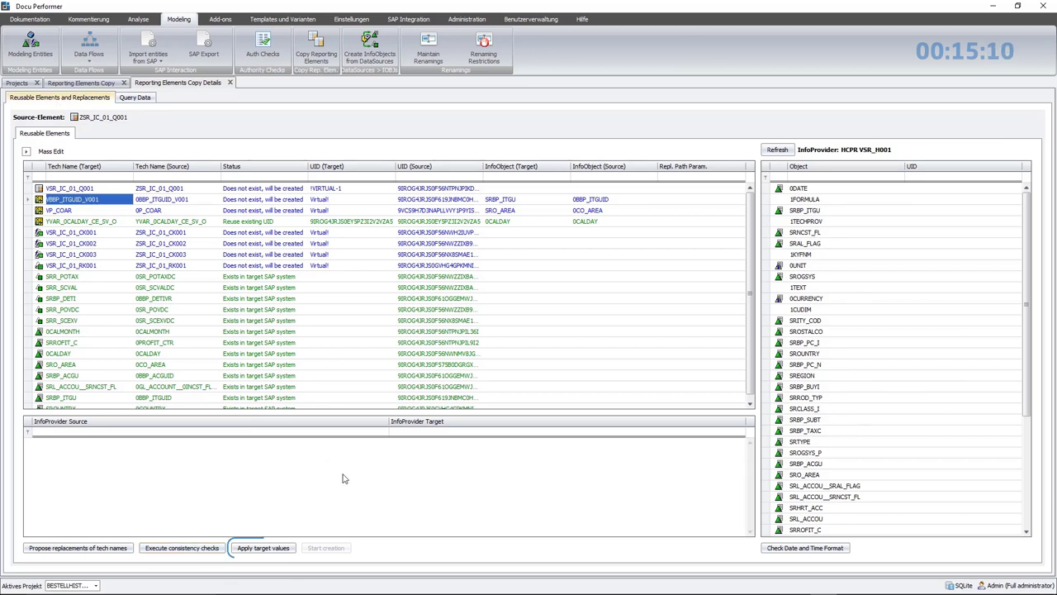
{"action": "left_click", "coordinate": [258, 548]}
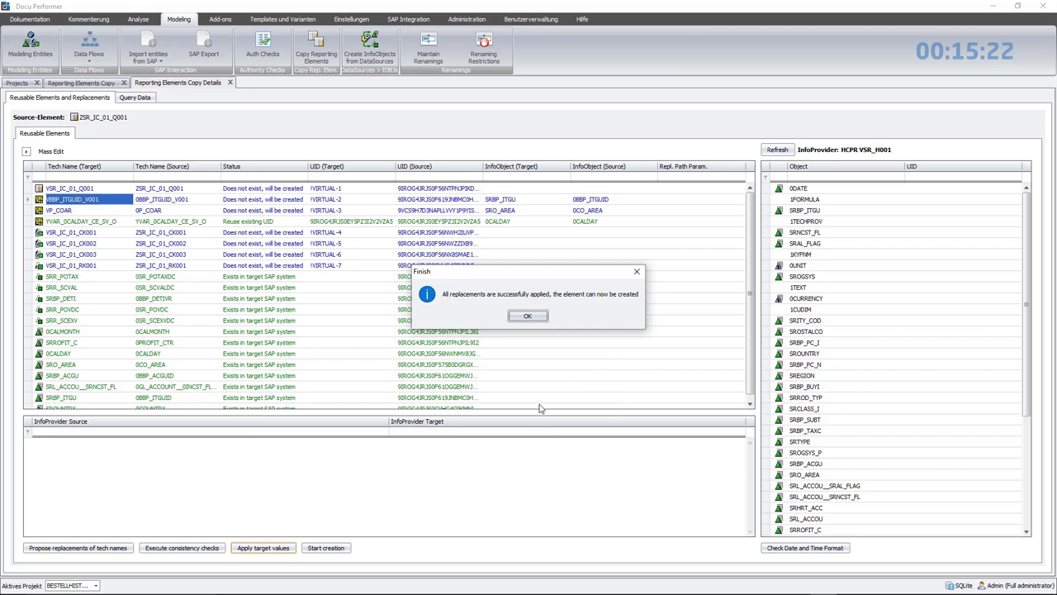
{"action": "left_click", "coordinate": [527, 316]}
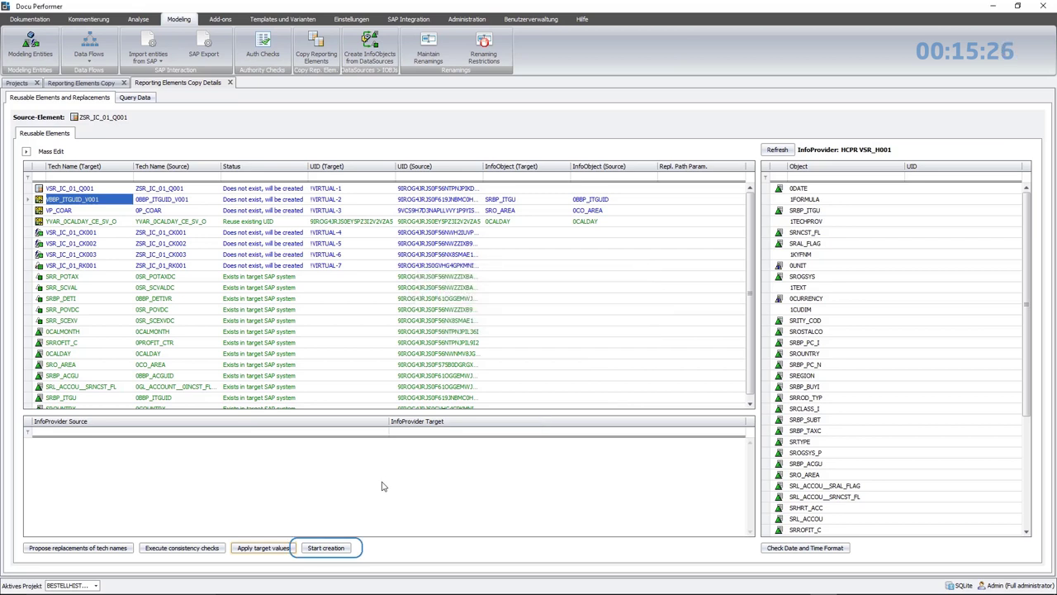
- Create the query VSR_IC_01_Q001 in the target system and close its copy details
{"action": "left_click", "coordinate": [322, 549]}
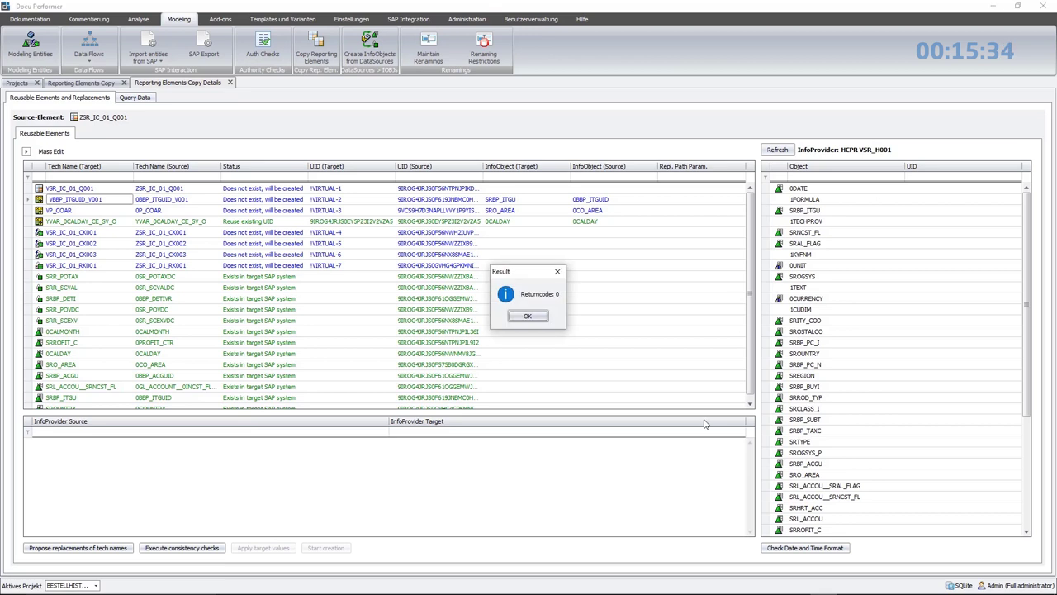
{"action": "left_click", "coordinate": [528, 317]}
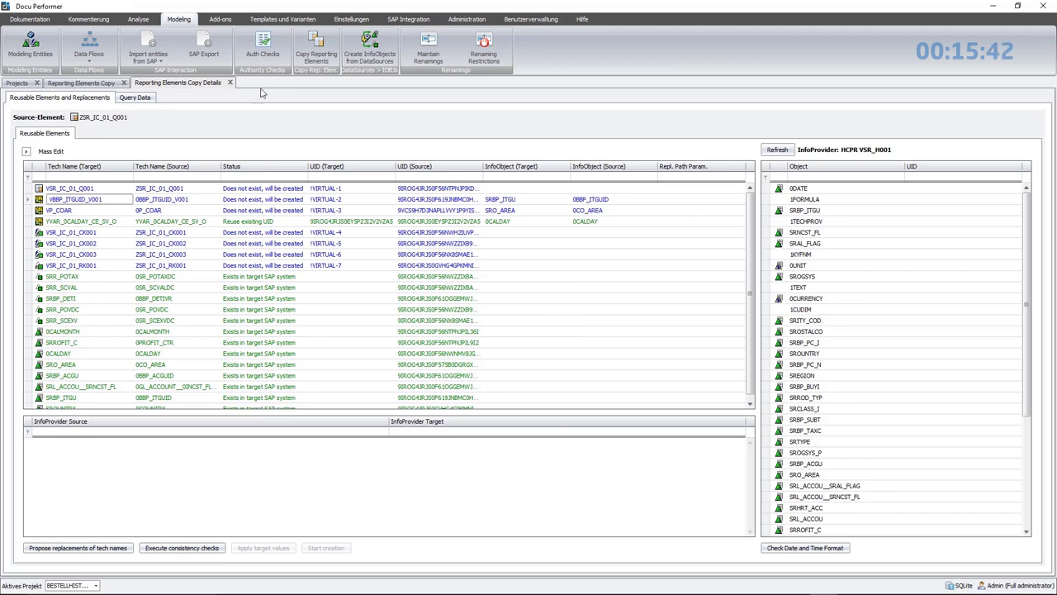
{"action": "left_click", "coordinate": [230, 83]}
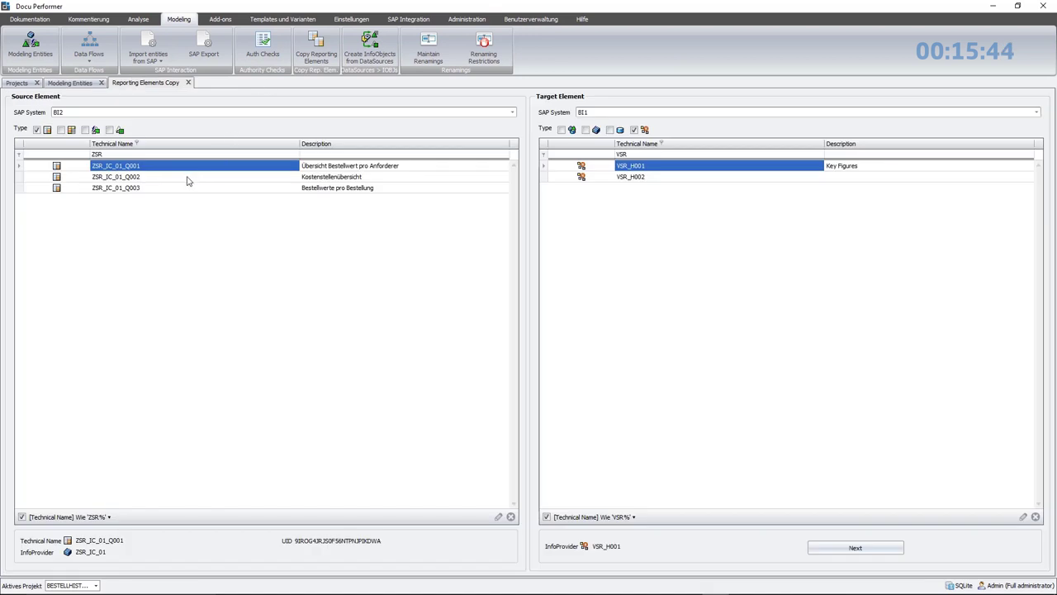
- Choose source query ZSR_IC_01_Q002 for copying to VSR_H001 and set its target technical name to VSR_IC_01_Q002
{"action": "left_click", "coordinate": [189, 178]}
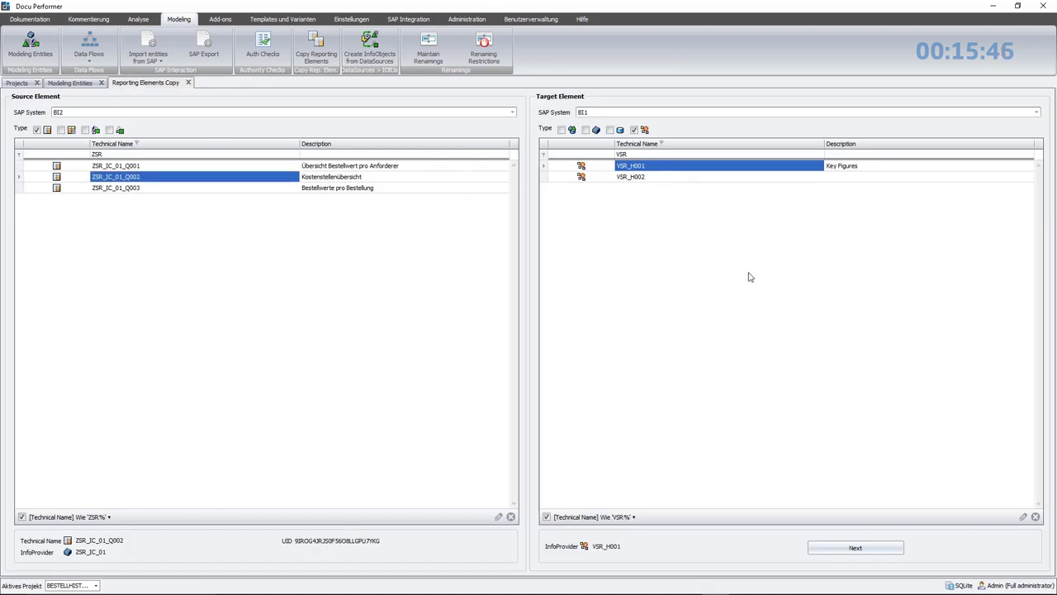
{"action": "left_click", "coordinate": [852, 549]}
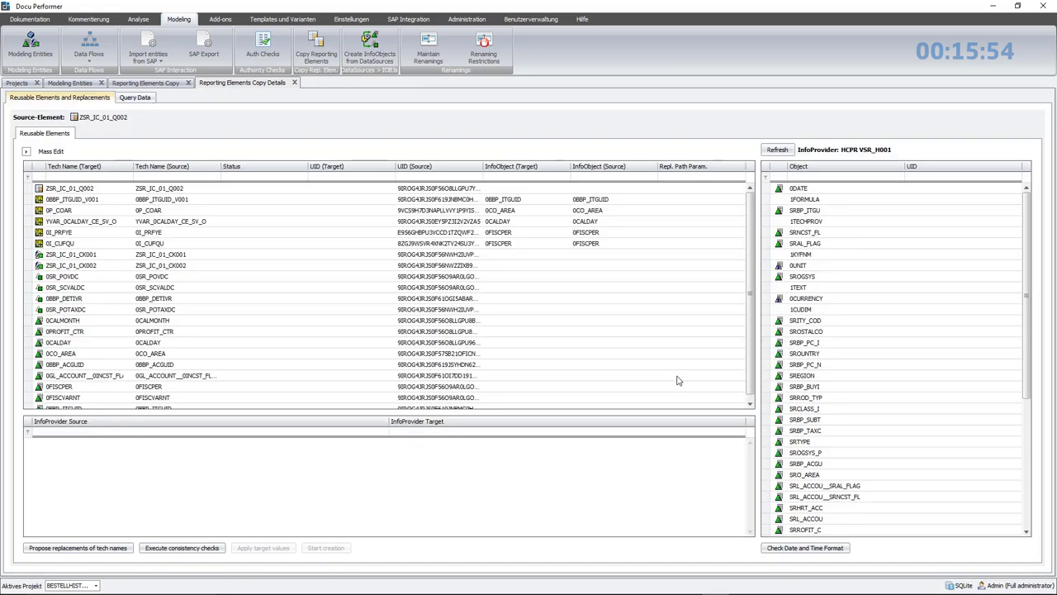
{"action": "left_click", "coordinate": [62, 192]}
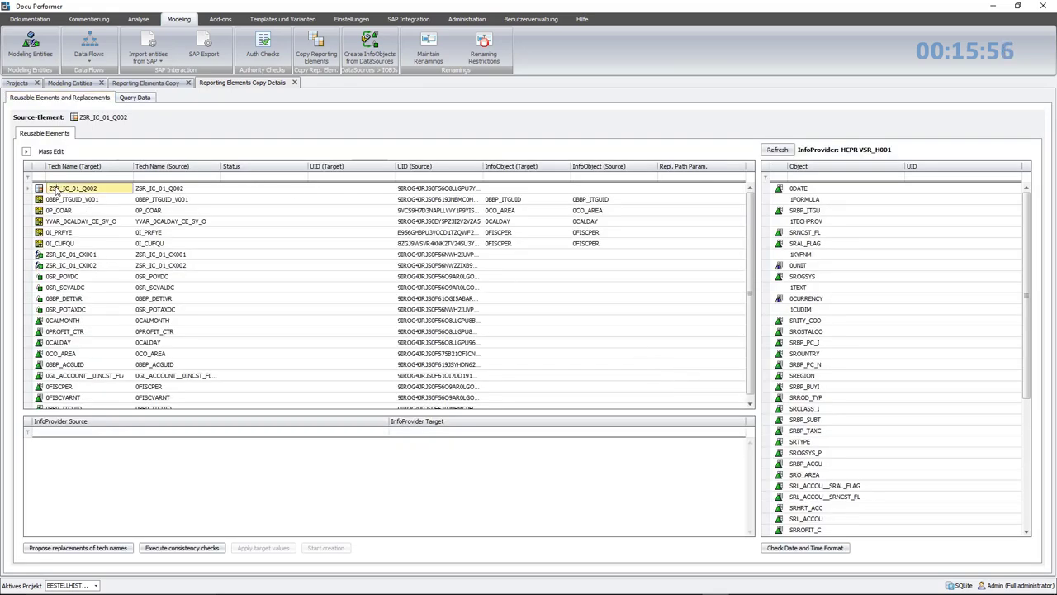
{"action": "key", "text": "BackSpace"}
{"action": "type", "text": "V"}
{"action": "left_click", "coordinate": [125, 467]}
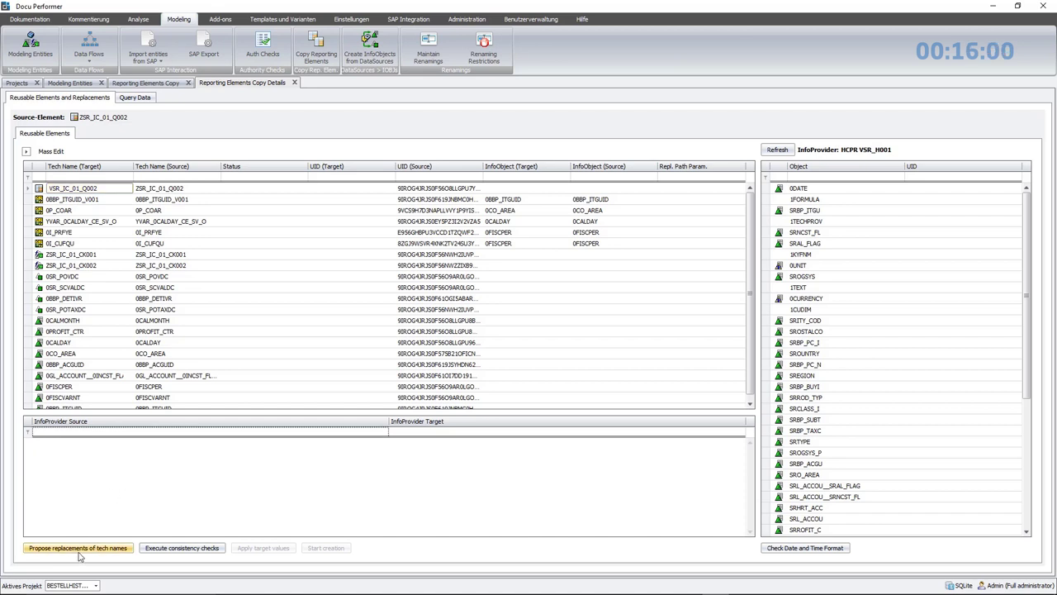
- Propose replacements for the technical names of ZSR_IC_01_Q002's elements and execute the consistency checks
{"action": "left_click", "coordinate": [121, 548]}
{"action": "left_click", "coordinate": [121, 548]}
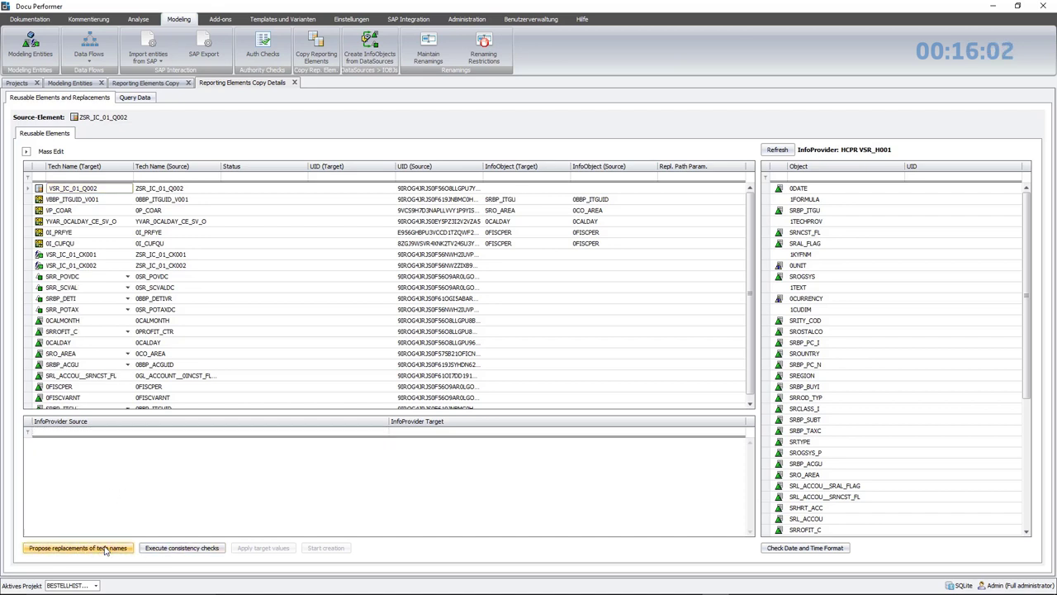
{"action": "left_click", "coordinate": [157, 549]}
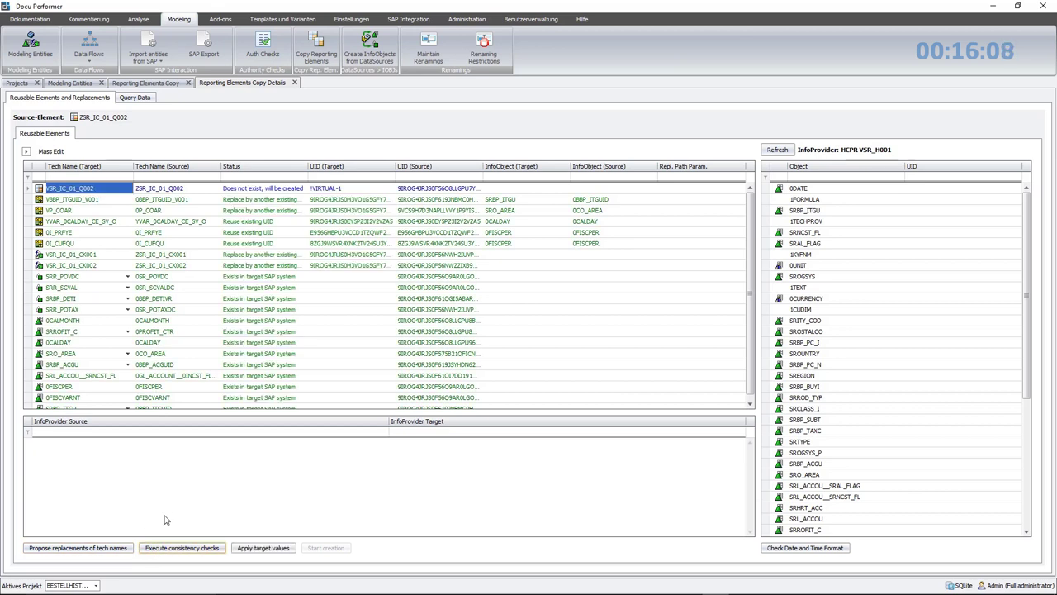
- Apply the target values and create the query VSR_IC_01_Q002 in the target system
{"action": "left_click", "coordinate": [245, 550]}
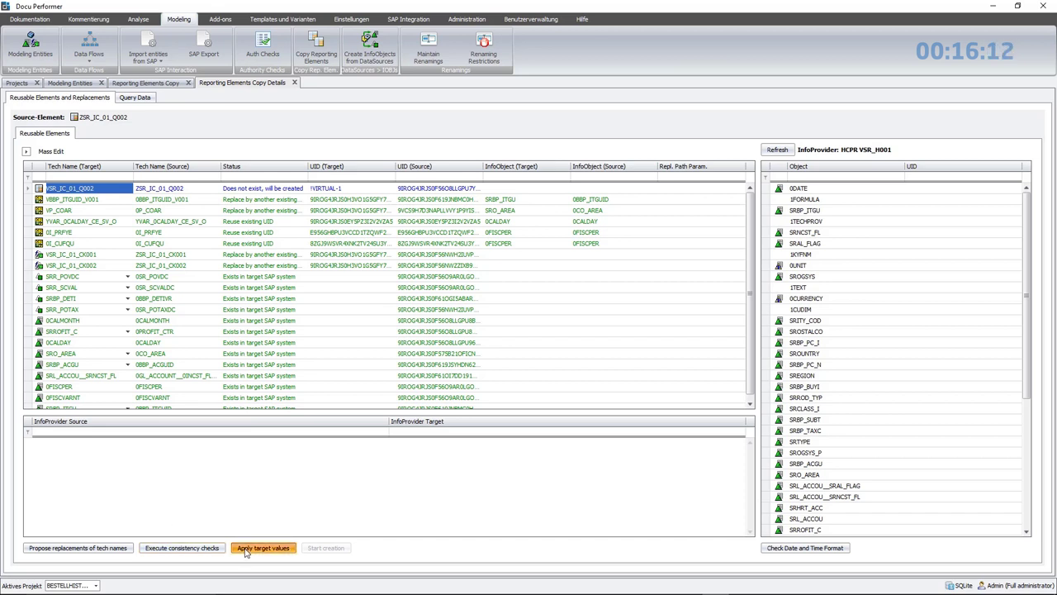
{"action": "left_click", "coordinate": [539, 319]}
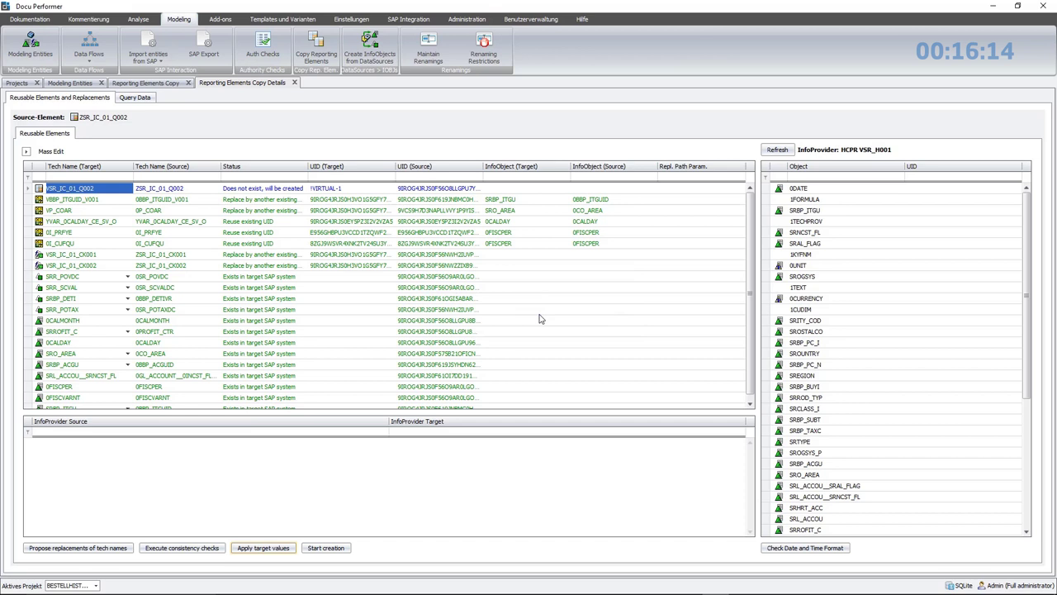
{"action": "left_click", "coordinate": [327, 548]}
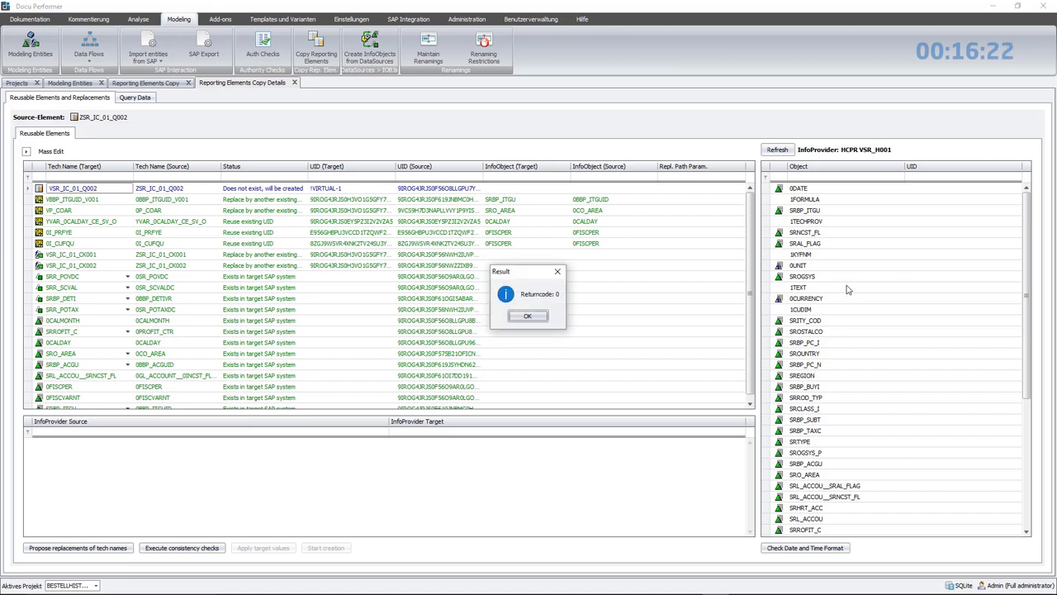
{"action": "left_click", "coordinate": [526, 316]}
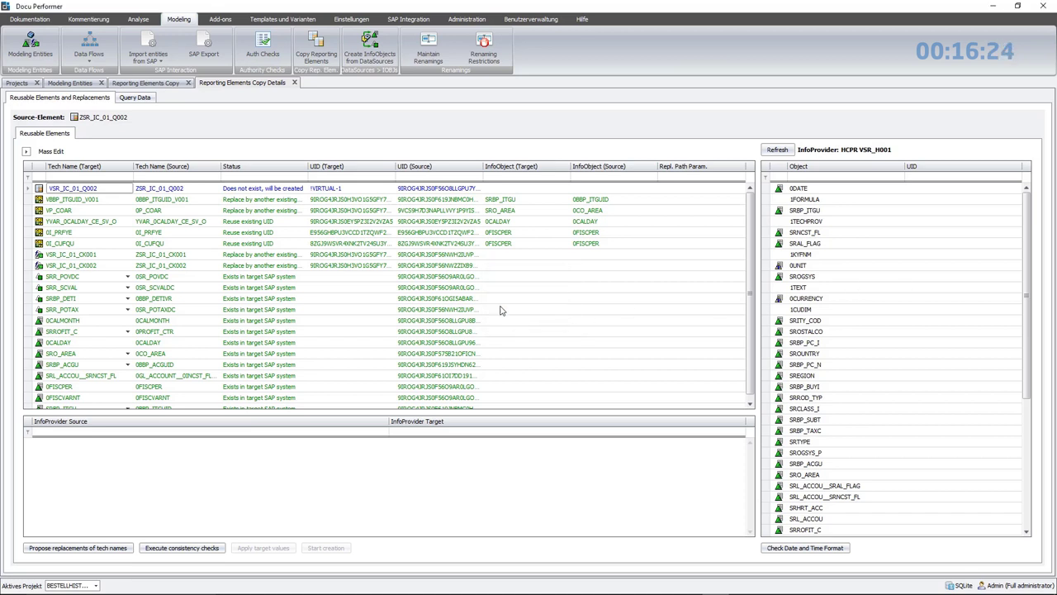
- Start an object comparison for queries, filter them by ZSR and load ZSR_IC_01_Q001 as the first query
{"action": "left_click", "coordinate": [138, 19]}
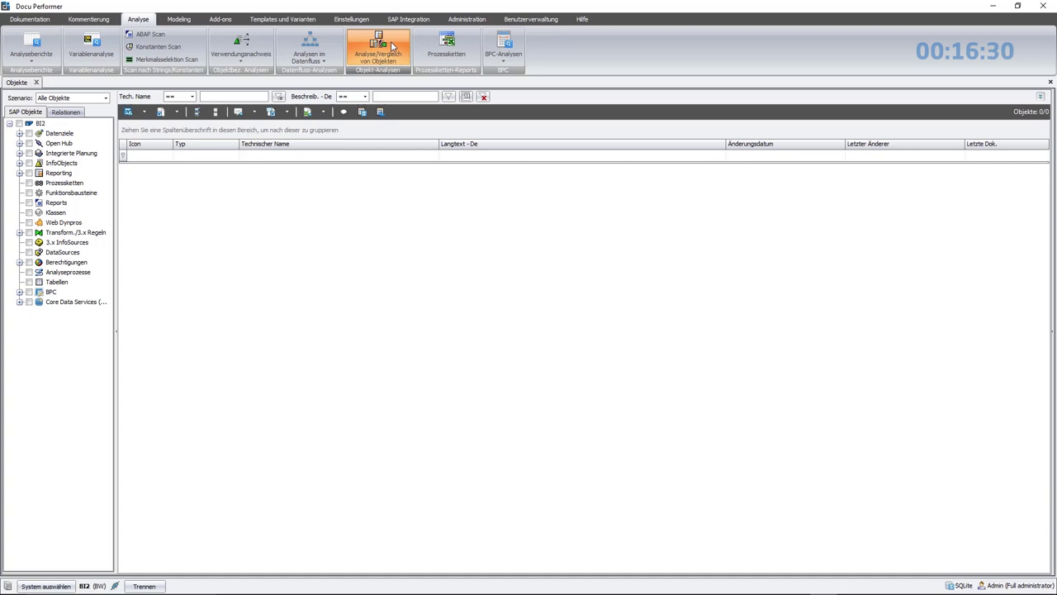
{"action": "left_click", "coordinate": [391, 44]}
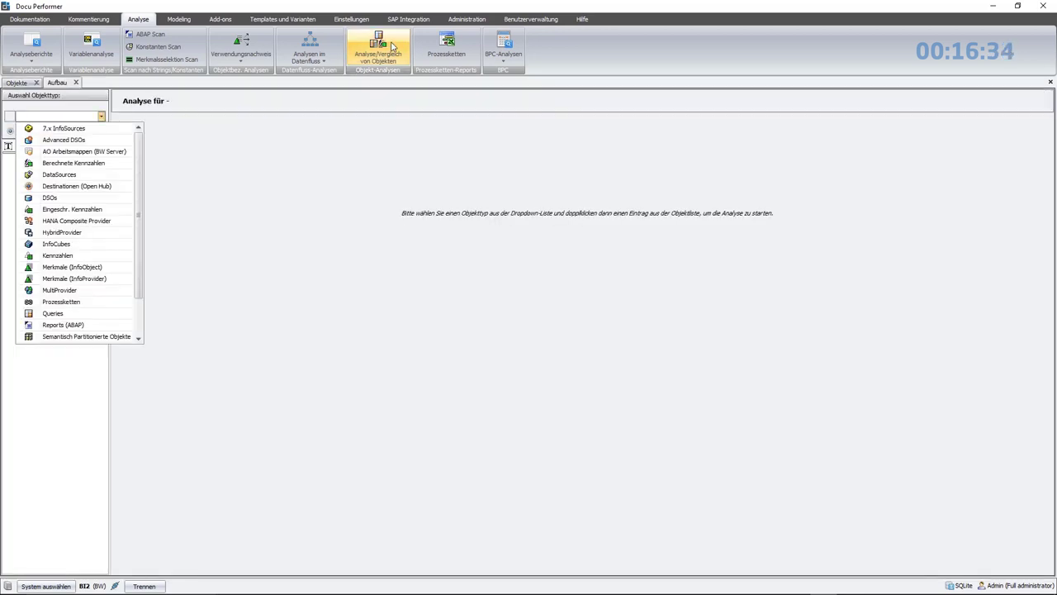
{"action": "left_click", "coordinate": [53, 313]}
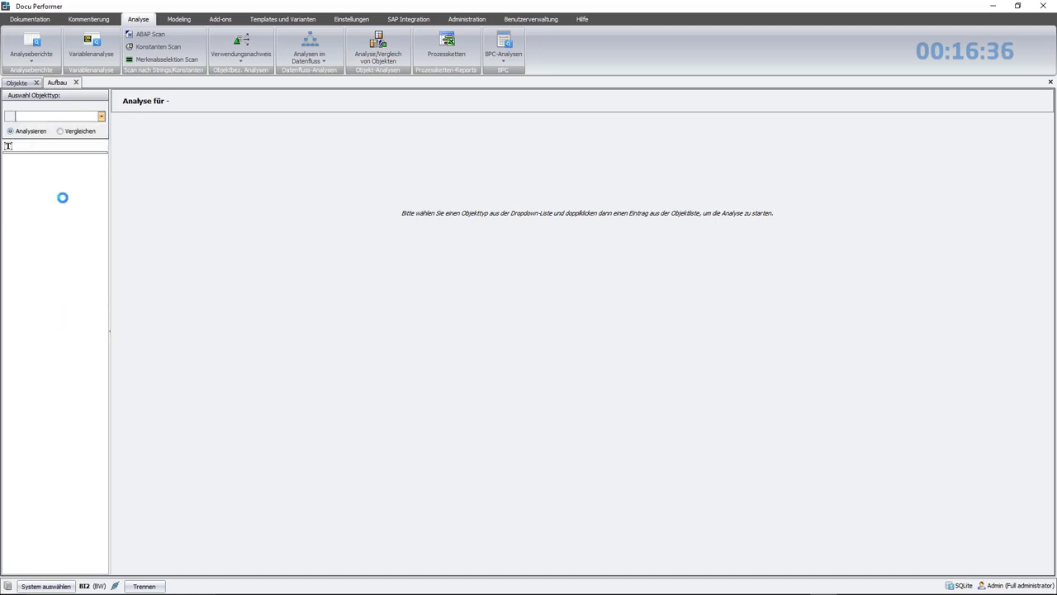
{"action": "left_click", "coordinate": [71, 134]}
{"action": "type", "text": "ZSR"}
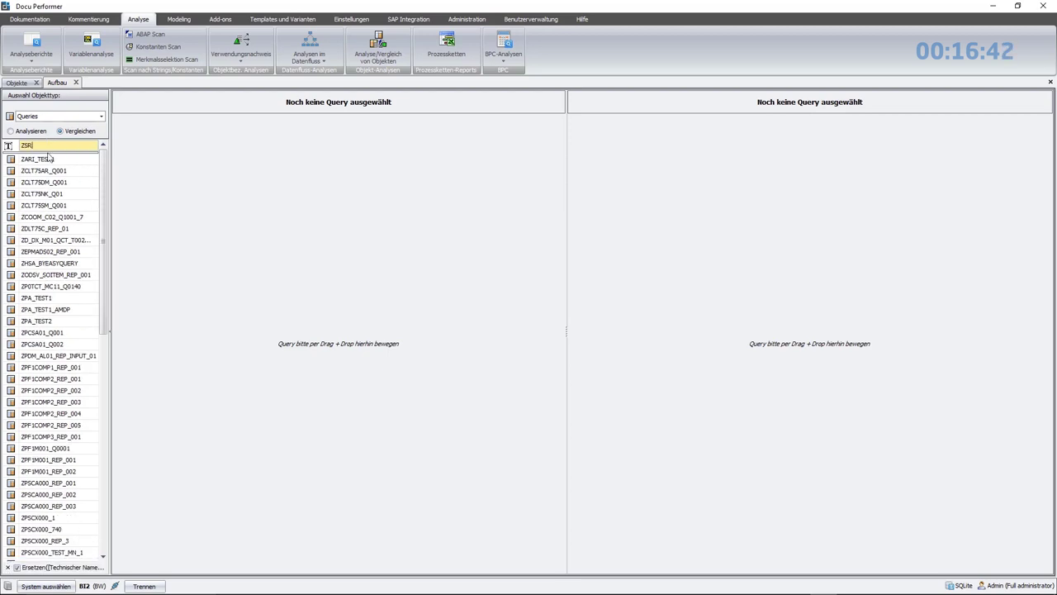
{"action": "left_click_drag", "start_coordinate": [65, 161], "coordinate": [193, 172]}
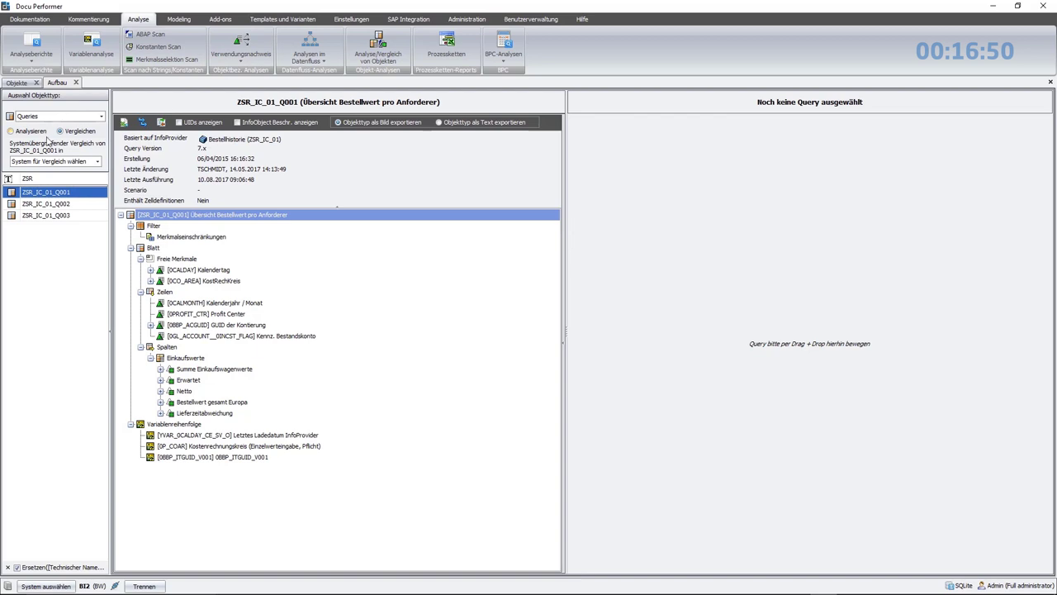
- Filter the queries by VSR and load VSR_IC_01_Q001 as the second query of the comparison
{"action": "left_click", "coordinate": [46, 178]}
{"action": "key", "text": "ctrl+a"}
{"action": "type", "text": "V"}
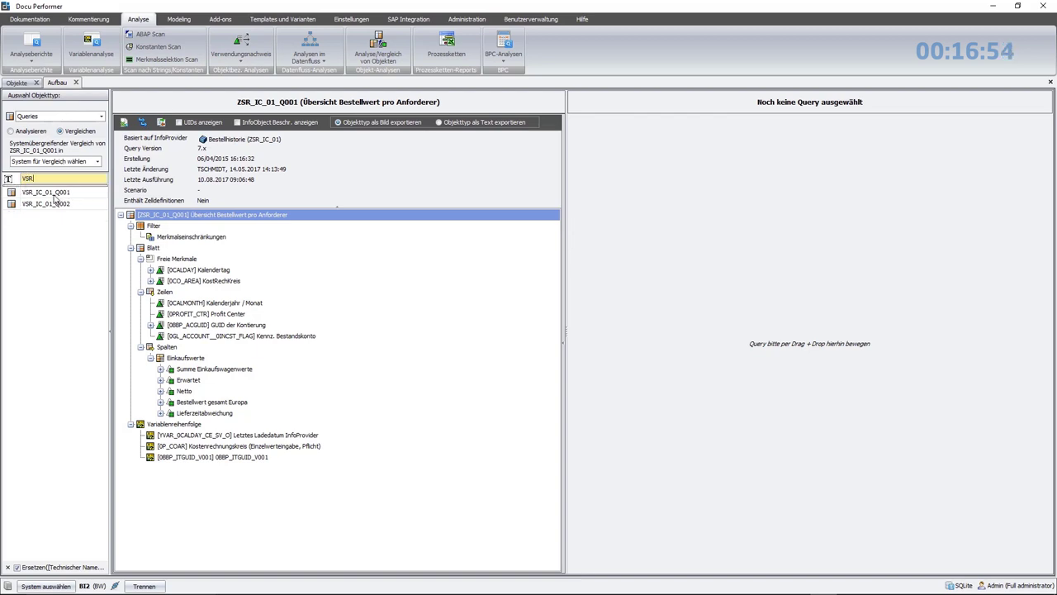
{"action": "left_click_drag", "start_coordinate": [50, 192], "coordinate": [851, 182]}
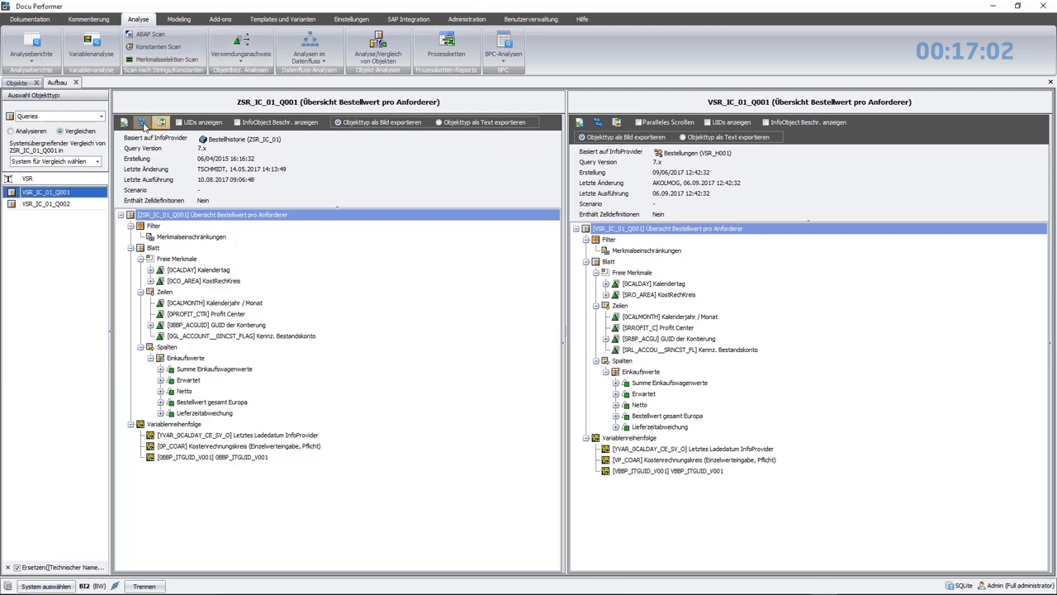
- Expand the structures of both compared queries completely and enable parallel scrolling to view them side by side
{"action": "left_click", "coordinate": [142, 122]}
{"action": "left_click", "coordinate": [598, 122]}
{"action": "left_click", "coordinate": [640, 124]}
{"action": "scroll", "coordinate": [696, 306], "scroll_direction": "down", "scroll_amount": 3}
{"action": "scroll", "coordinate": [696, 306], "scroll_direction": "up", "scroll_amount": 3}
{"action": "scroll", "coordinate": [696, 297], "scroll_direction": "down", "scroll_amount": 3}
{"action": "scroll", "coordinate": [696, 298], "scroll_direction": "up", "scroll_amount": 3}
- Run the automated comparison of the two queries with differences highlighted and review the highlighted elements
{"action": "left_click", "coordinate": [616, 123]}
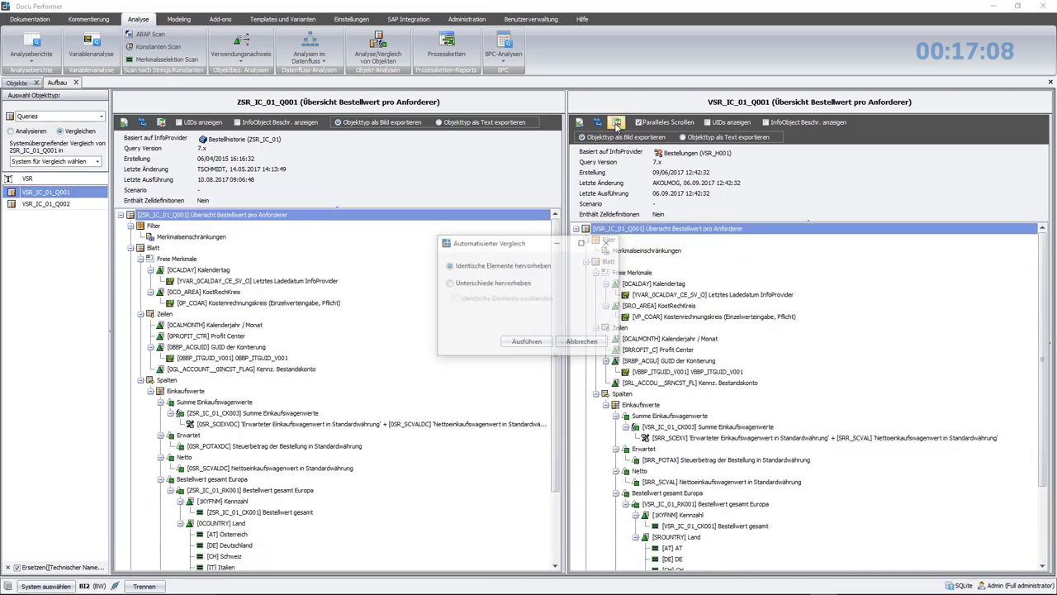
{"action": "left_click", "coordinate": [449, 282]}
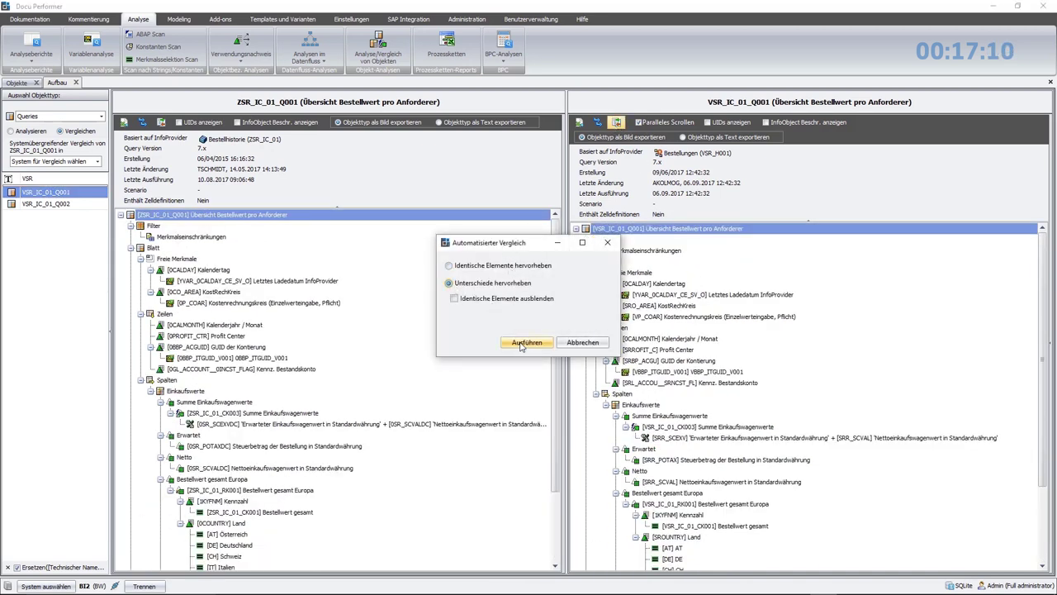
{"action": "left_click", "coordinate": [521, 342]}
{"action": "scroll", "coordinate": [481, 354], "scroll_direction": "down", "scroll_amount": 3}
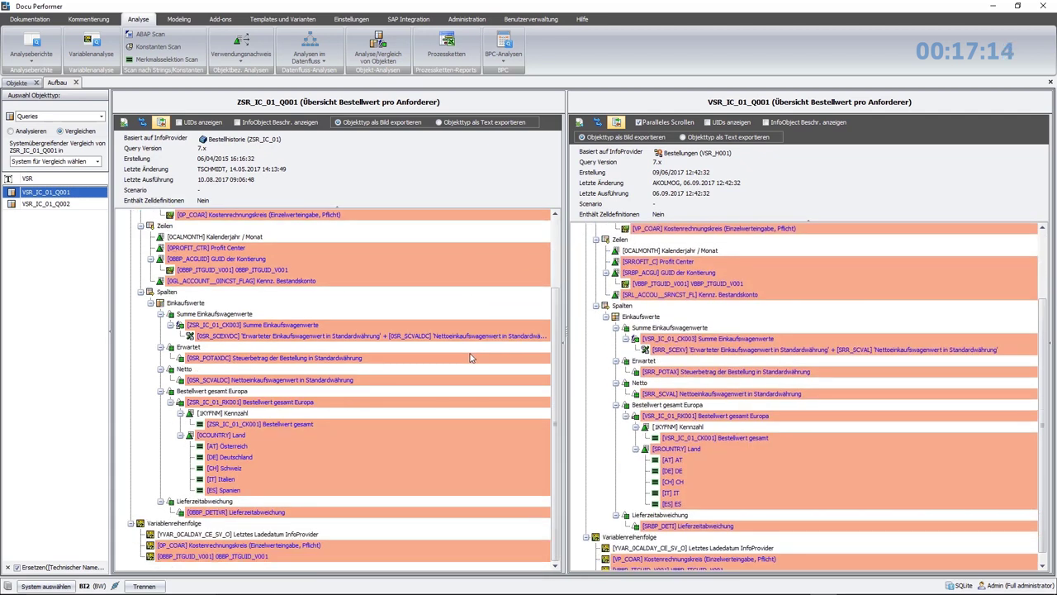
- Examine the highlighted differences between ZSR_IC_01_Q001 and VSR_IC_01_Q001 across filters, rows, columns and variables
{"action": "scroll", "coordinate": [470, 357], "scroll_direction": "up", "scroll_amount": 3}
{"action": "scroll", "coordinate": [470, 356], "scroll_direction": "down", "scroll_amount": 3}
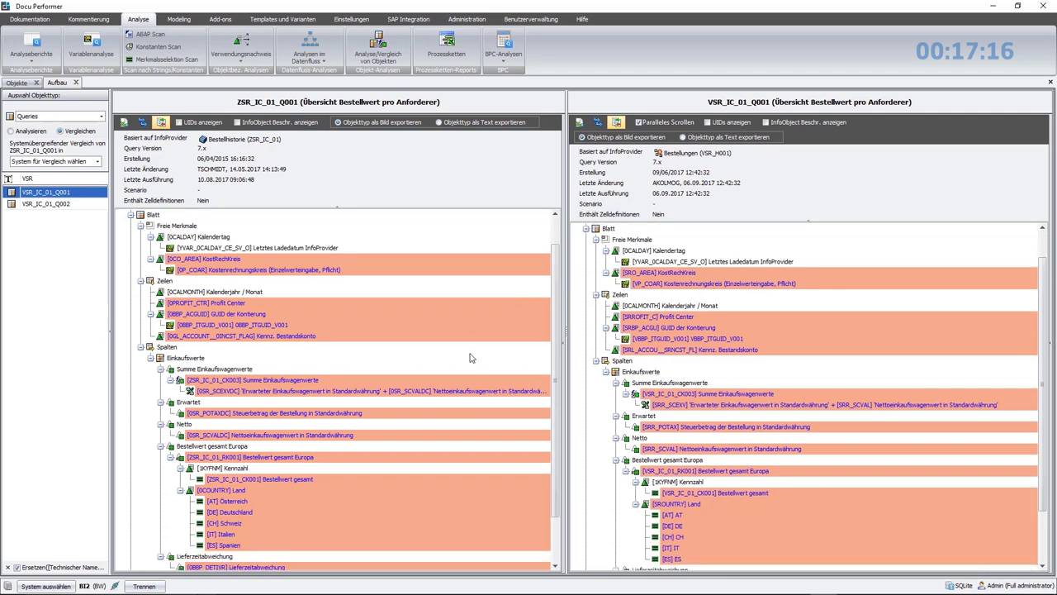
{"action": "scroll", "coordinate": [470, 357], "scroll_direction": "up", "scroll_amount": 3}
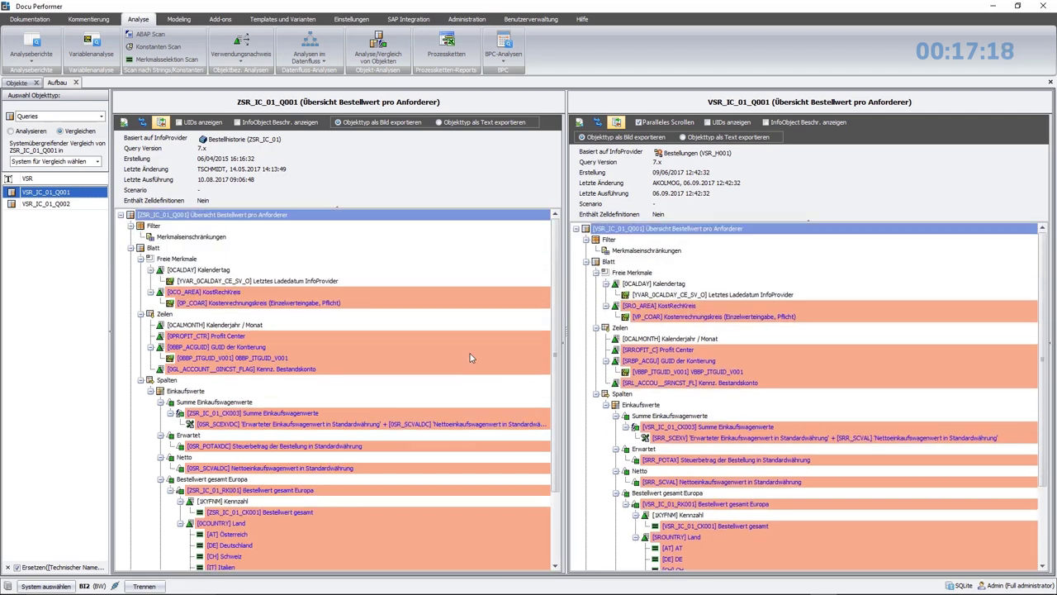
{"action": "left_click", "coordinate": [704, 314]}
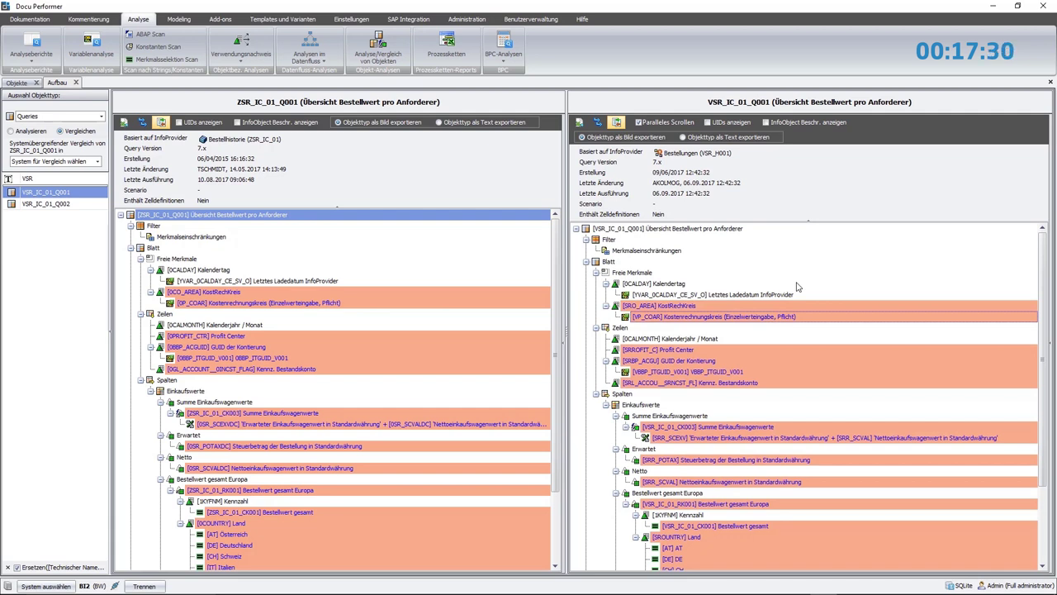
{"action": "scroll", "coordinate": [797, 287], "scroll_direction": "down", "scroll_amount": 3}
{"action": "scroll", "coordinate": [783, 362], "scroll_direction": "up", "scroll_amount": 3}
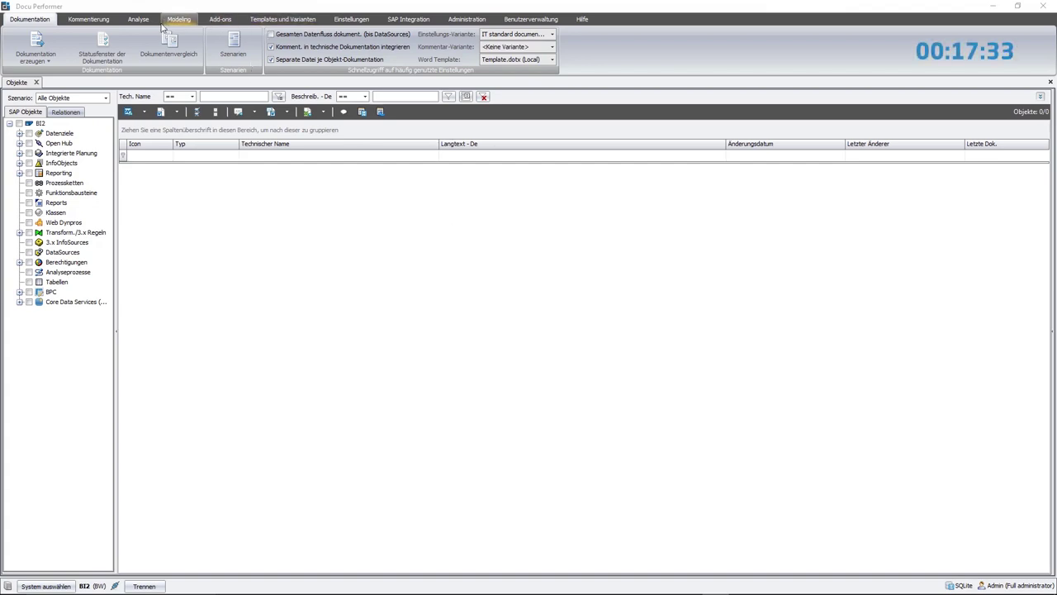
- Start a where-used analysis for BW objects and choose Queries as the object type
{"action": "left_click", "coordinate": [138, 19]}
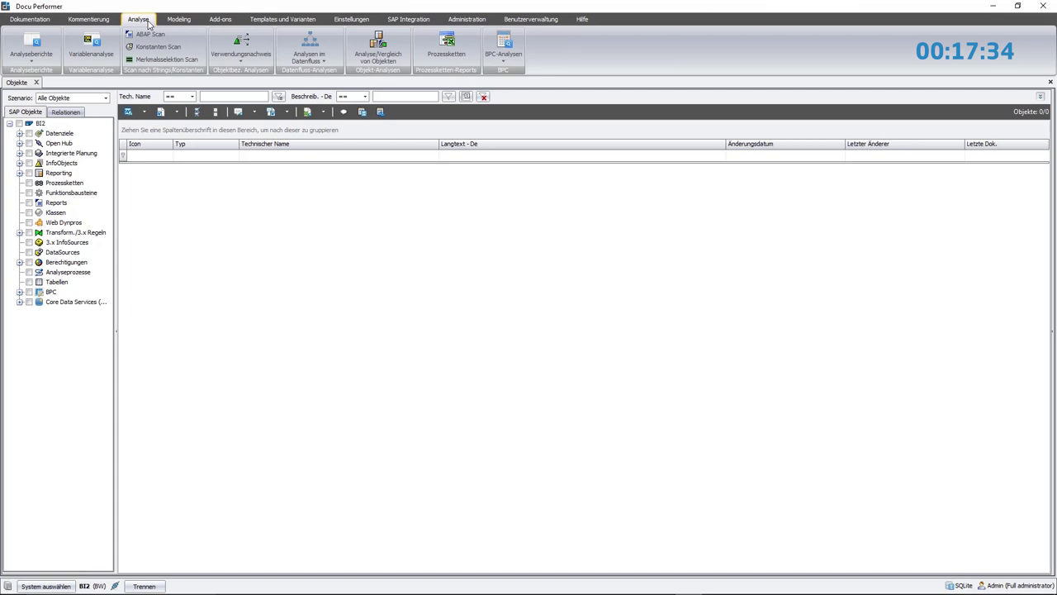
{"action": "left_click", "coordinate": [243, 58]}
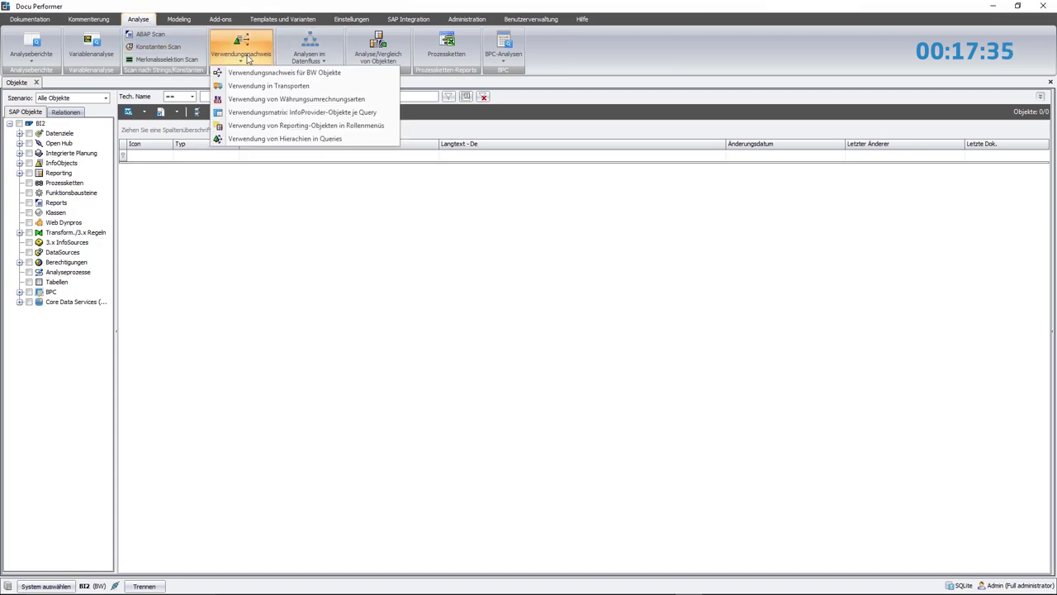
{"action": "left_click", "coordinate": [360, 75]}
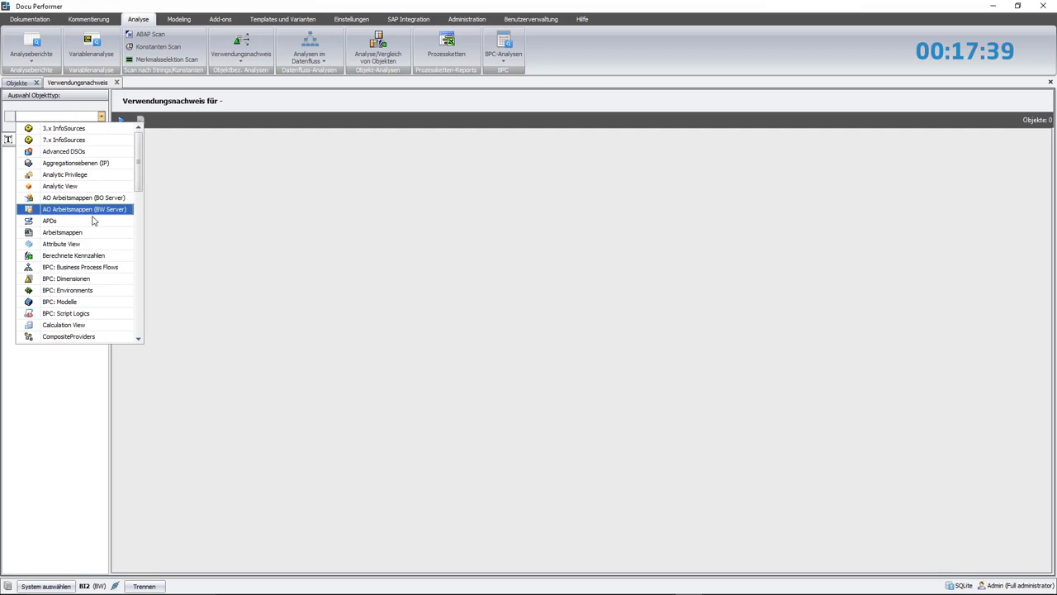
{"action": "scroll", "coordinate": [89, 223], "scroll_direction": "down", "scroll_amount": 12}
{"action": "left_click", "coordinate": [81, 165]}
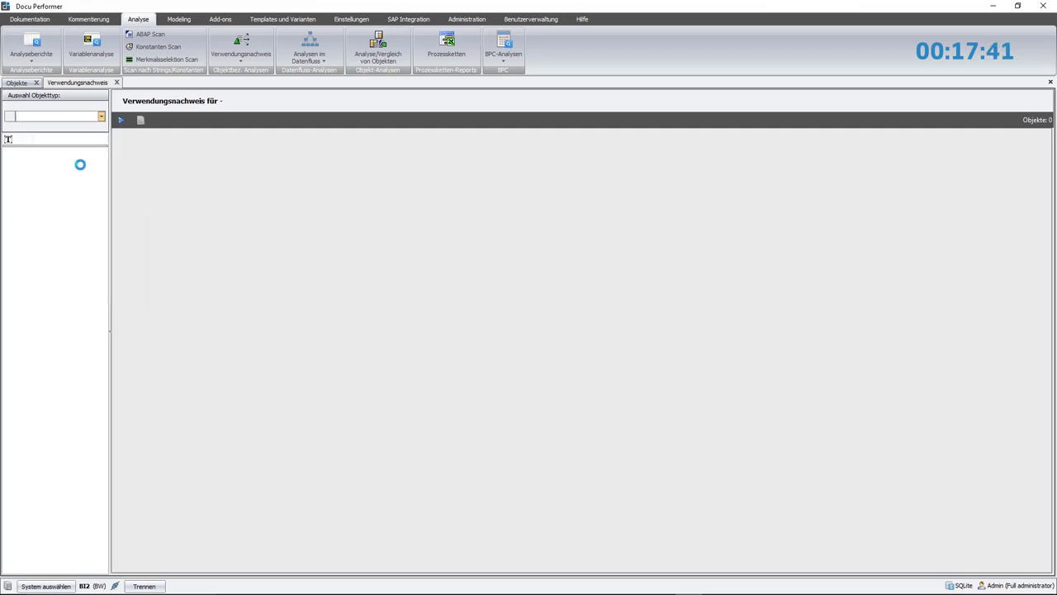
- Filter the queries by ZSR and run the where-used analysis for ZSR_IC_01_Q001 with the preset check settings
{"action": "type", "text": "ZSR"}
{"action": "left_click", "coordinate": [77, 152]}
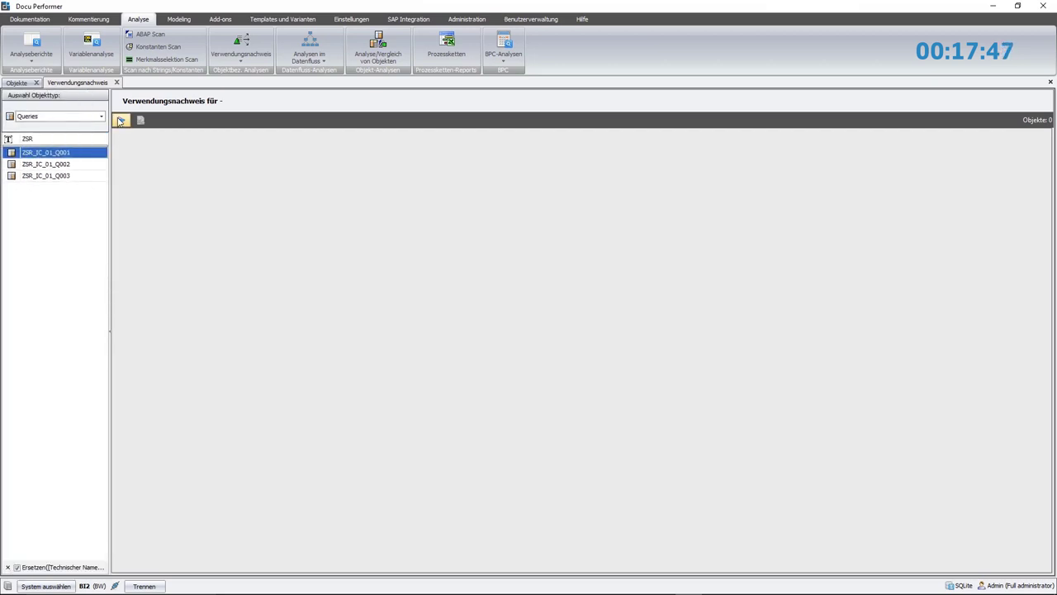
{"action": "left_click", "coordinate": [119, 120]}
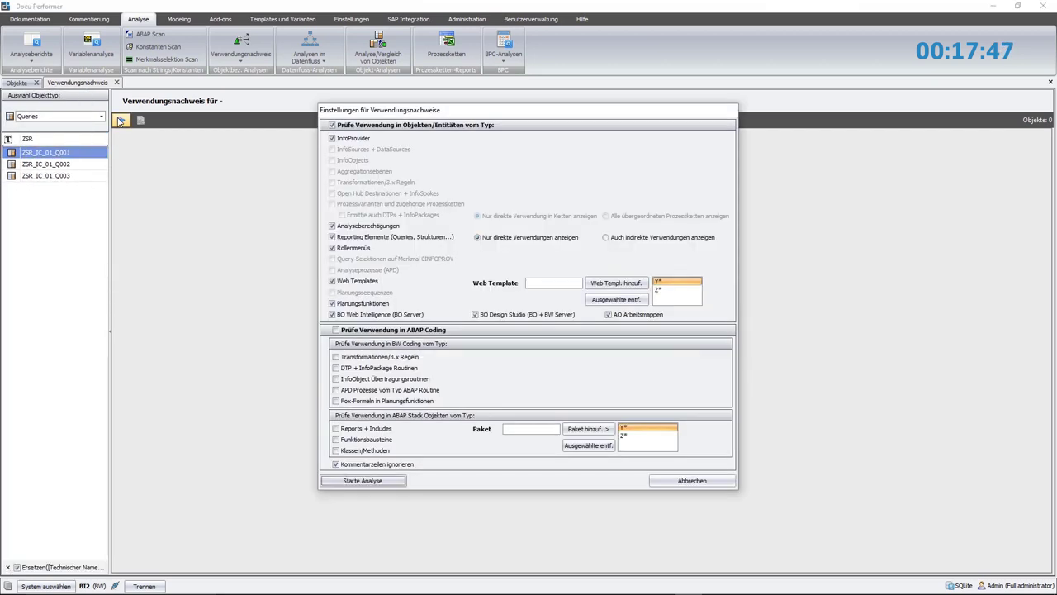
{"action": "left_click", "coordinate": [363, 481]}
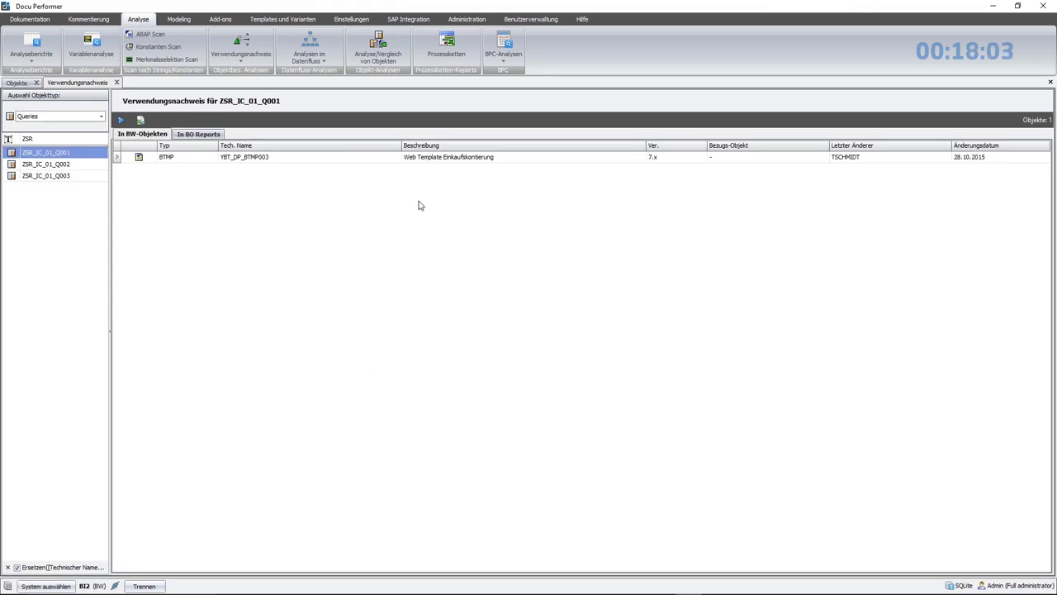
- Examine where ZSR_IC_01_Q001 is used in BW objects and in BO reports
{"action": "left_click", "coordinate": [235, 160]}
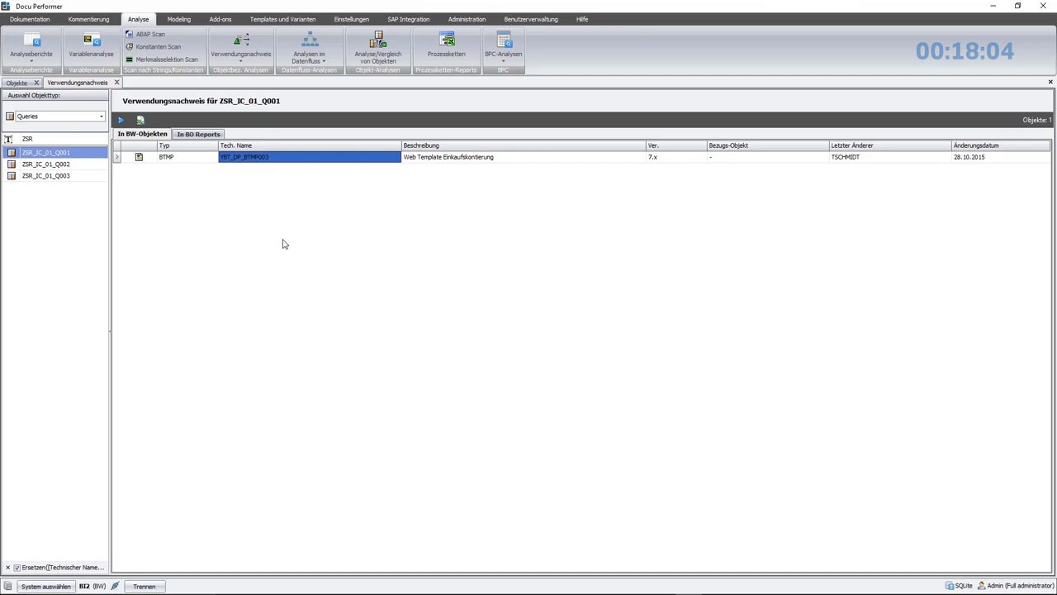
{"action": "left_click", "coordinate": [184, 137]}
{"action": "left_click", "coordinate": [220, 176]}
{"action": "left_click", "coordinate": [235, 187], "text": "ctrl"}
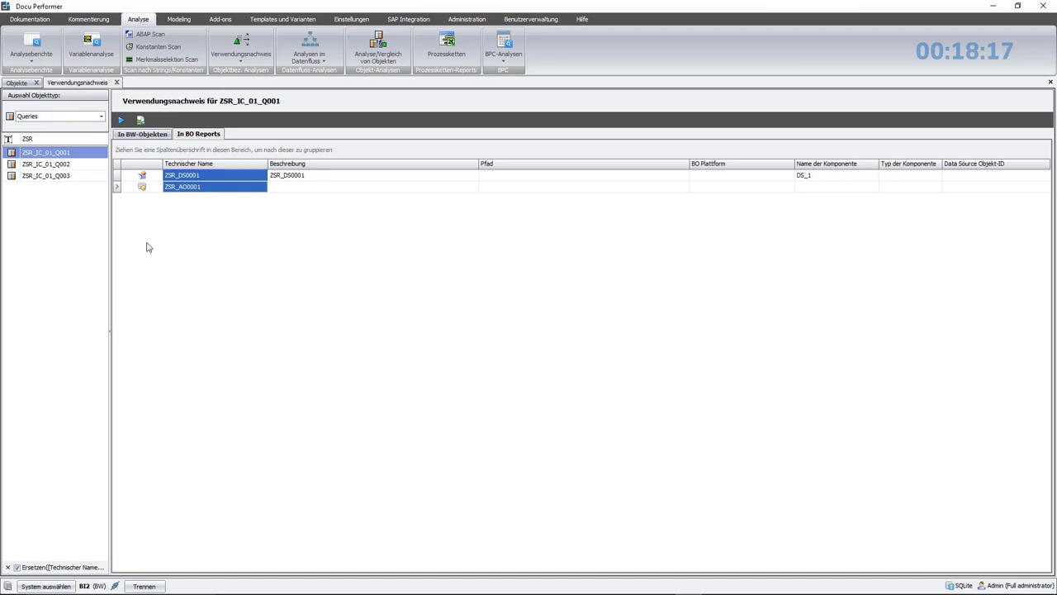
- Change the where-used object type to DSOs, filter them by ZSR_ and select ZSR_OD01
{"action": "left_click", "coordinate": [101, 116]}
{"action": "left_click_drag", "start_coordinate": [139, 285], "coordinate": [144, 193]}
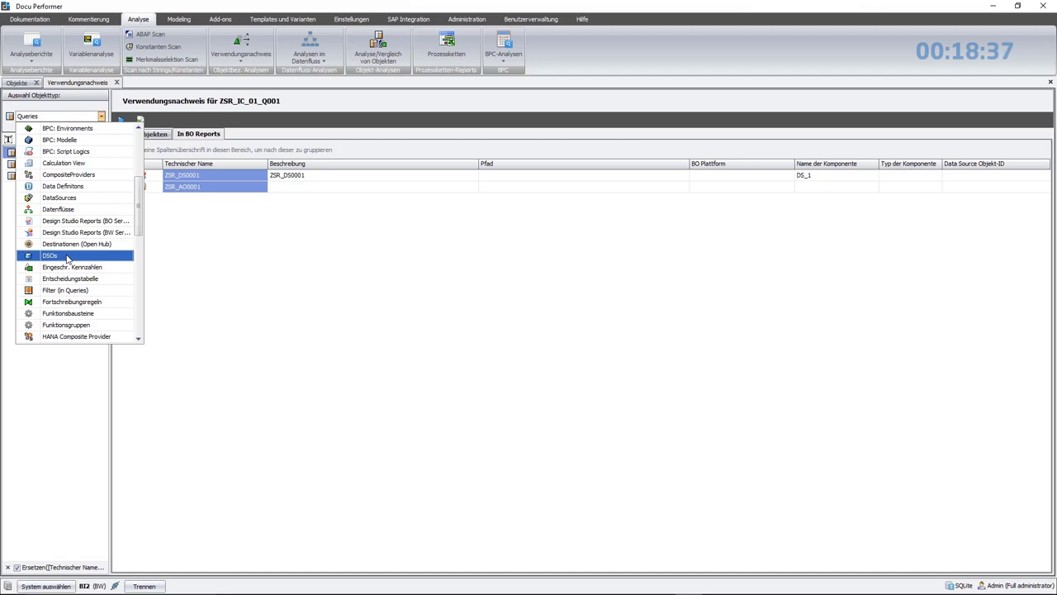
{"action": "left_click", "coordinate": [67, 257]}
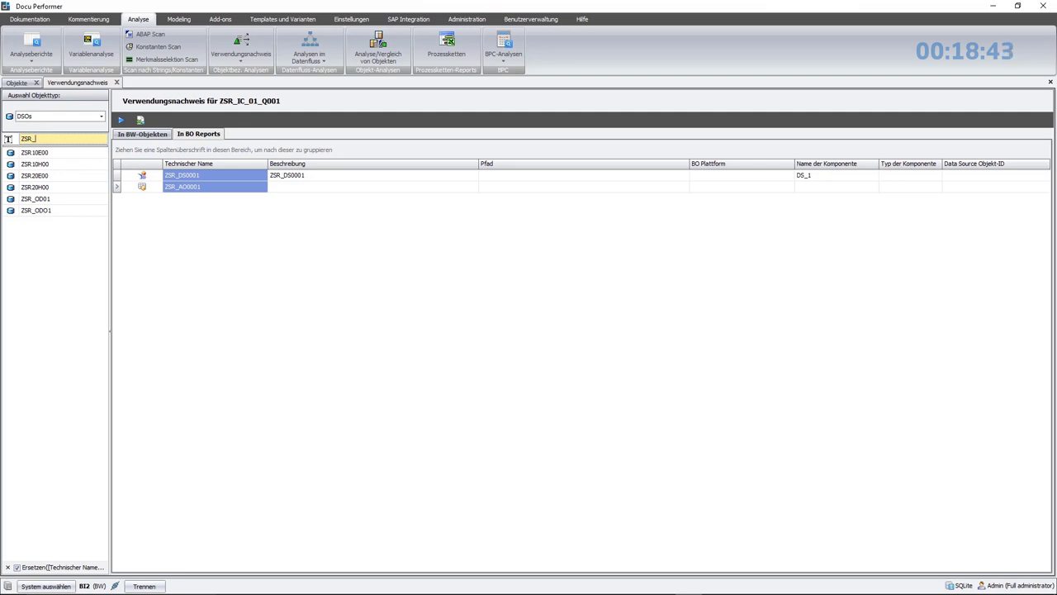
{"action": "left_click", "coordinate": [79, 152]}
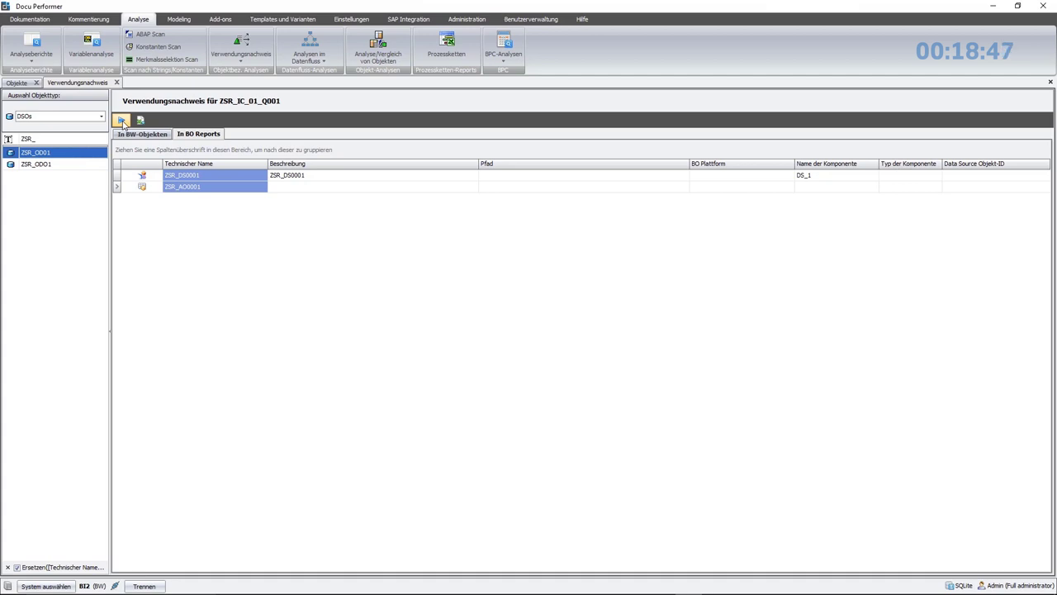
- Run the where-used analysis for ZSR_OD01 with all ABAP coding checks enabled and the object/entity checks disabled
{"action": "left_click", "coordinate": [121, 121]}
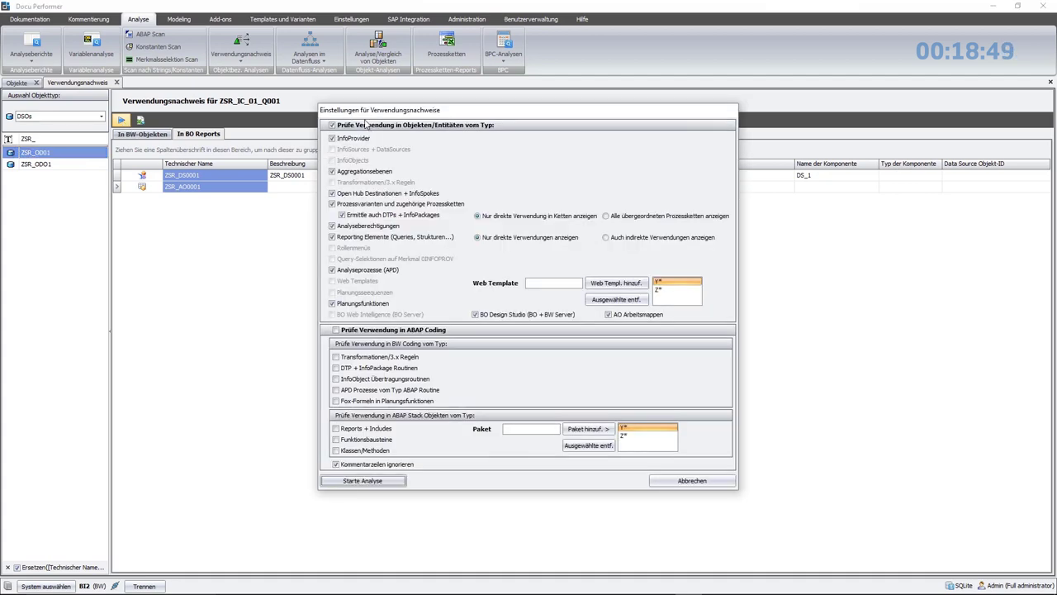
{"action": "left_click", "coordinate": [363, 332]}
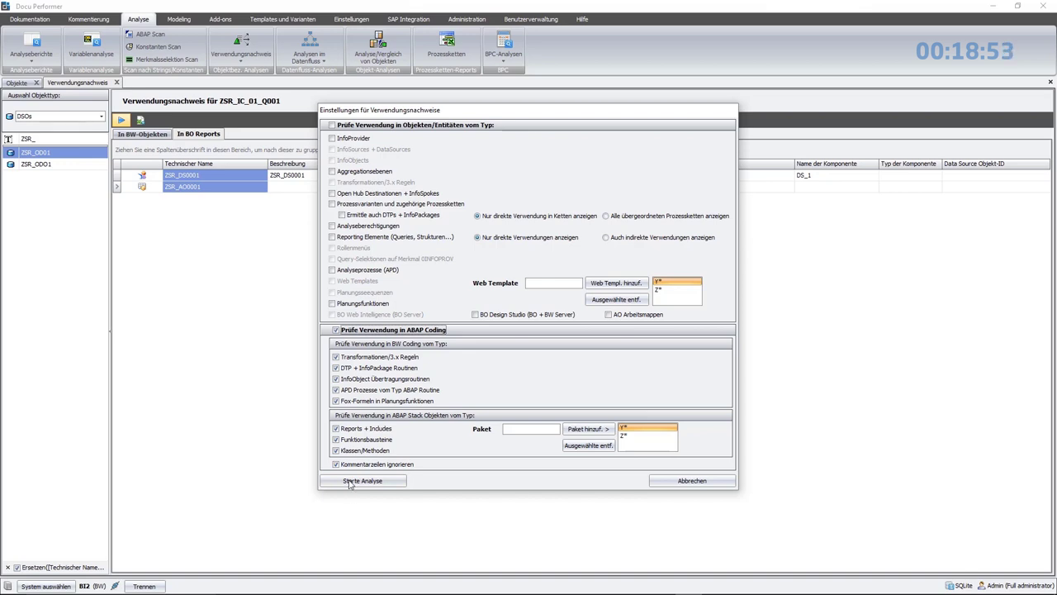
{"action": "left_click", "coordinate": [362, 481]}
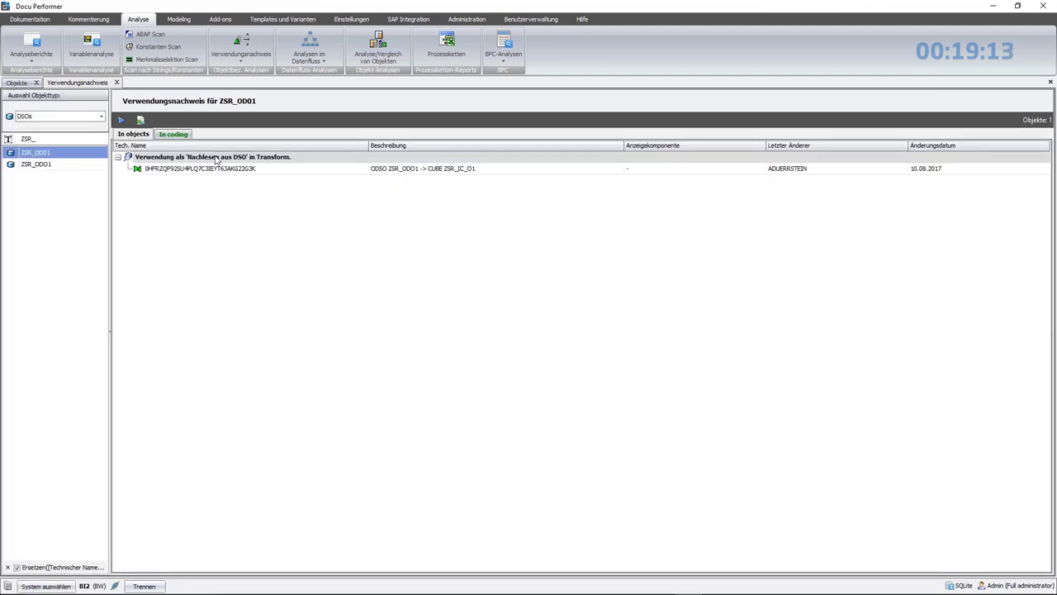
- Examine the individual usages of DSO ZSR_OD01 found in ABAP coding
{"action": "left_click", "coordinate": [185, 137]}
{"action": "left_click", "coordinate": [243, 185]}
{"action": "left_click", "coordinate": [259, 194]}
{"action": "left_click", "coordinate": [261, 207]}
{"action": "left_click", "coordinate": [260, 235]}
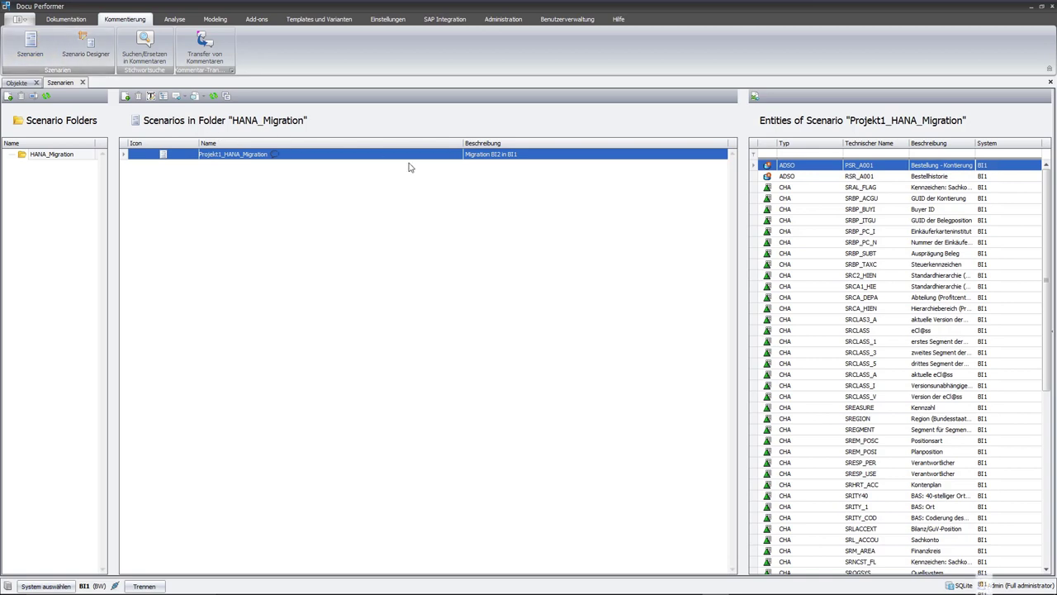
- Open the scenario Projekt1_HANA_Migration in the Scenario Designer and look through its documentation structure
{"action": "mouse_move", "coordinate": [1045, 207]}
{"action": "left_mouse_down"}
{"action": "mouse_move", "coordinate": [1052, 384]}
{"action": "mouse_move", "coordinate": [1052, 194]}
{"action": "left_mouse_up"}
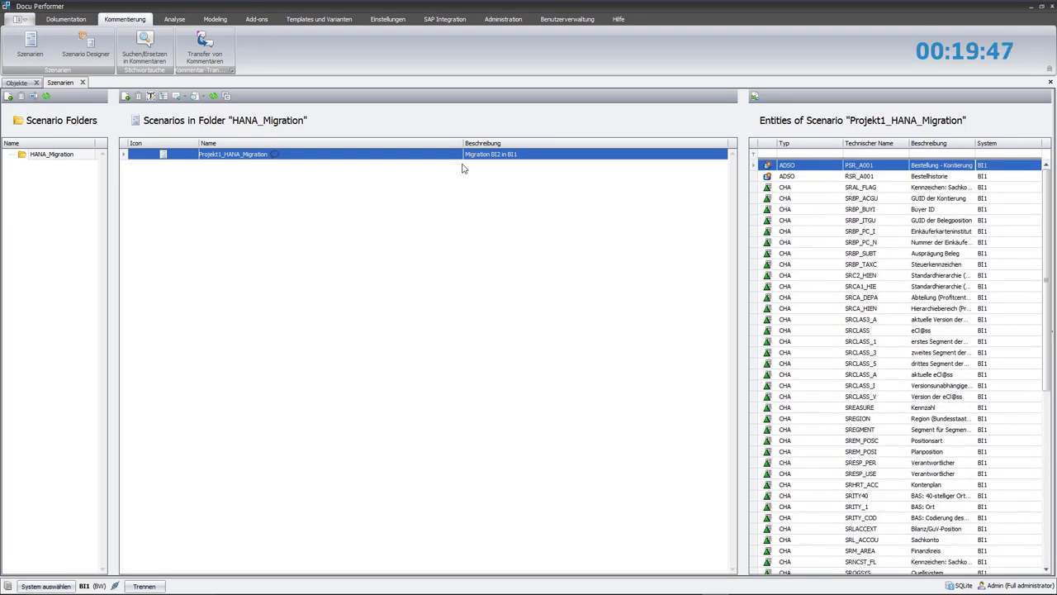
{"action": "double_click", "coordinate": [360, 158]}
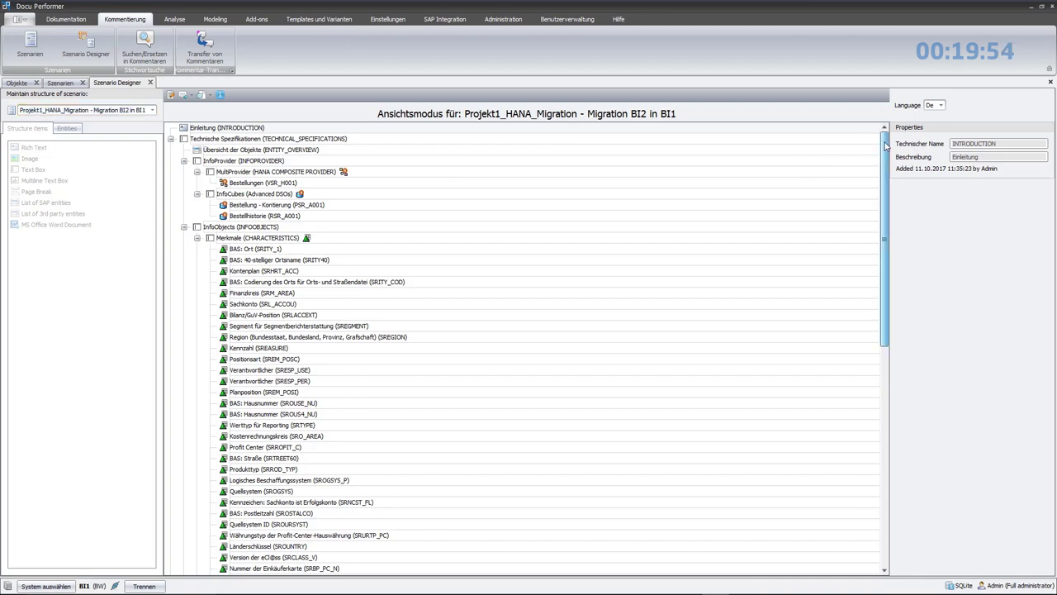
{"action": "scroll", "coordinate": [886, 157], "scroll_direction": "down", "scroll_amount": 1}
{"action": "left_click_drag", "start_coordinate": [887, 157], "coordinate": [906, 126]}
{"action": "left_click", "coordinate": [404, 337]}
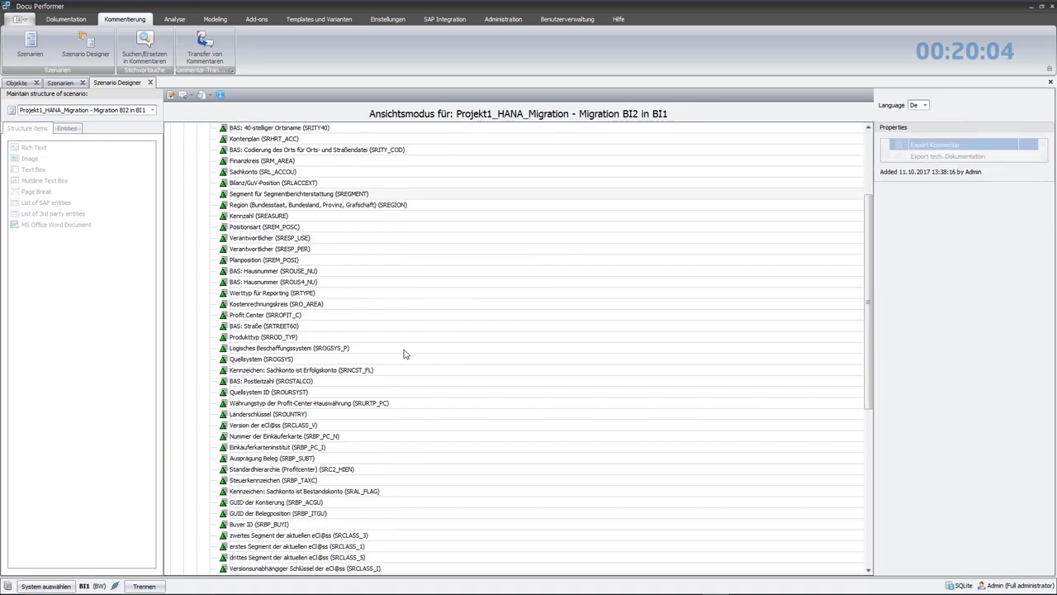
{"action": "left_click", "coordinate": [273, 172]}
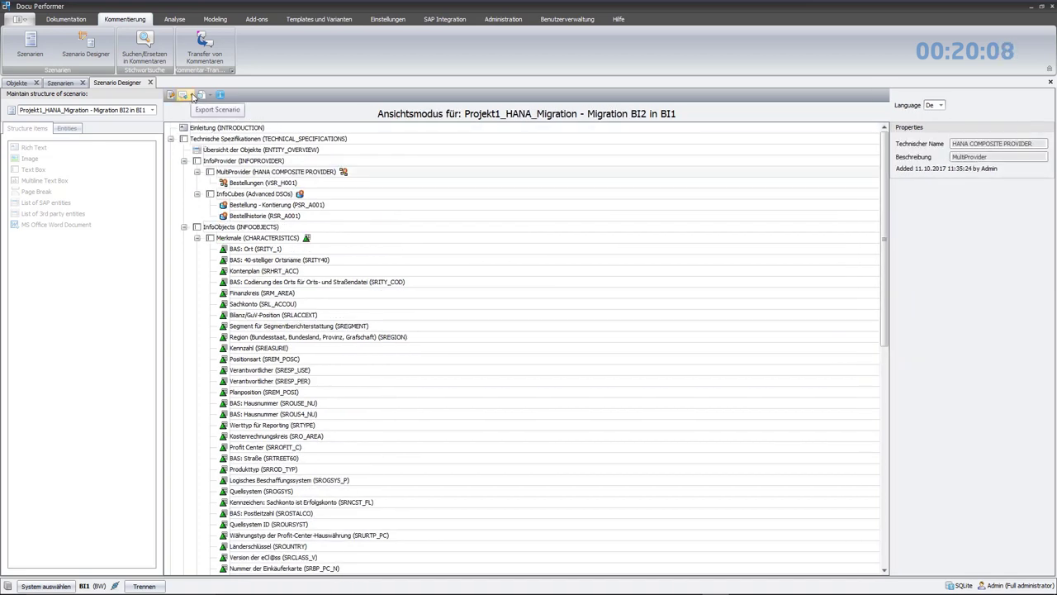
- Export the scenario as a docx file using the IT standard documentation variant and Template.dotx, and browse the Word document
{"action": "left_click", "coordinate": [192, 96]}
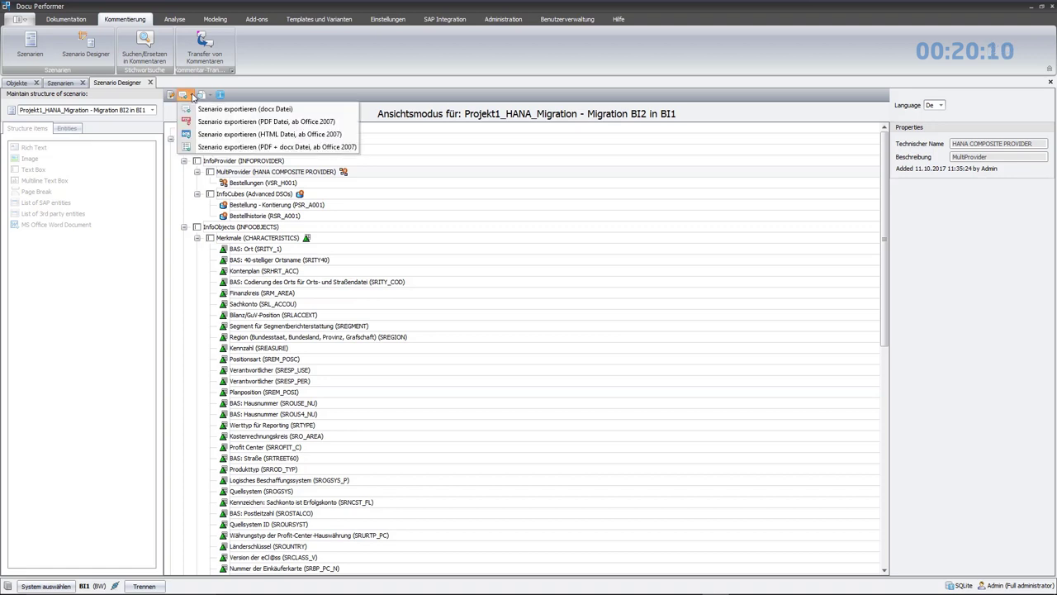
{"action": "left_click", "coordinate": [325, 113]}
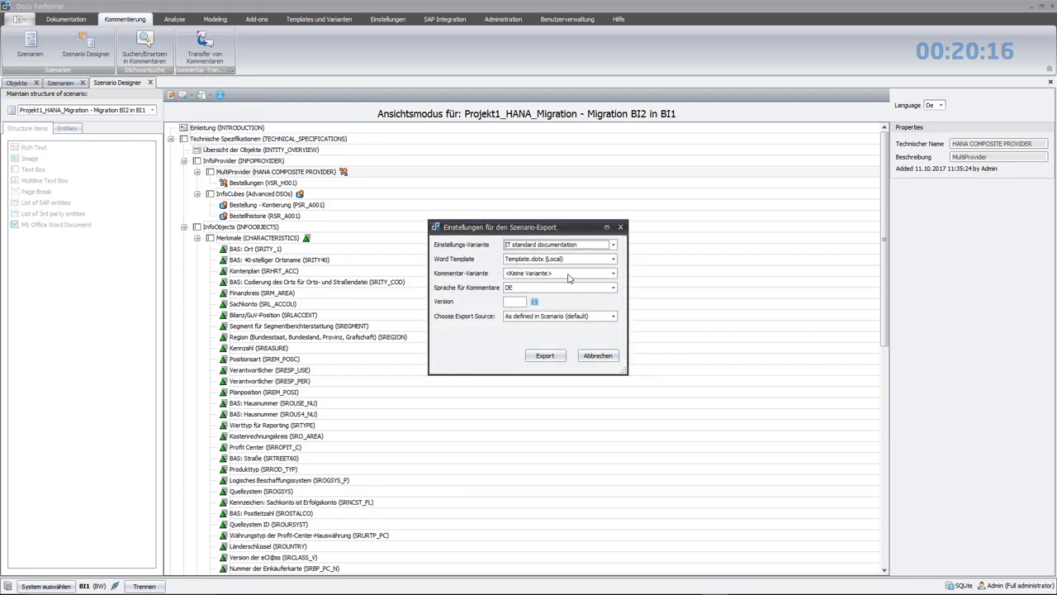
{"action": "left_click", "coordinate": [546, 355]}
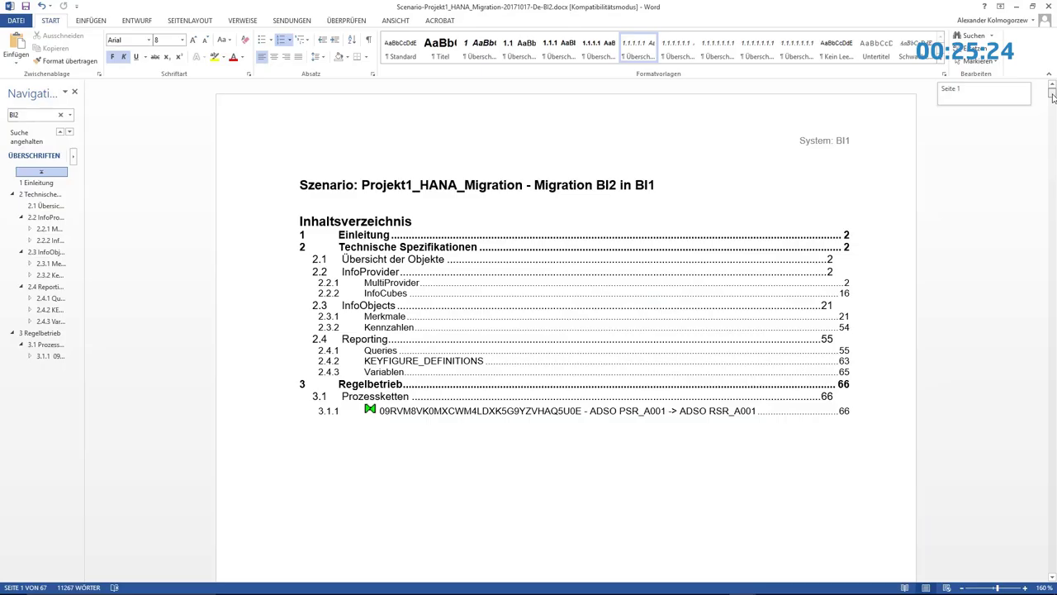
{"action": "left_click_drag", "start_coordinate": [1052, 95], "coordinate": [1053, 132]}
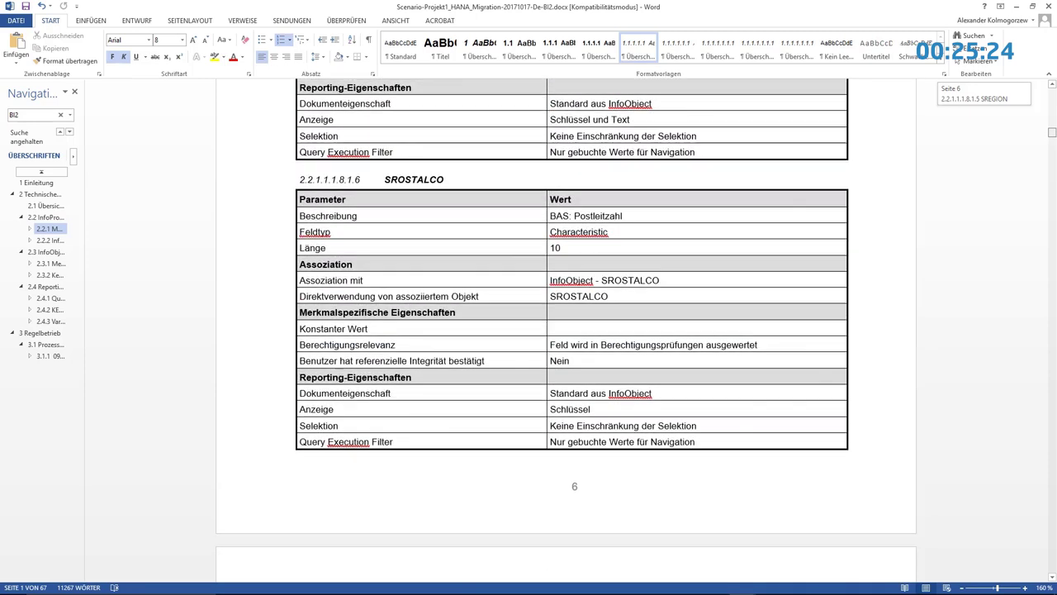